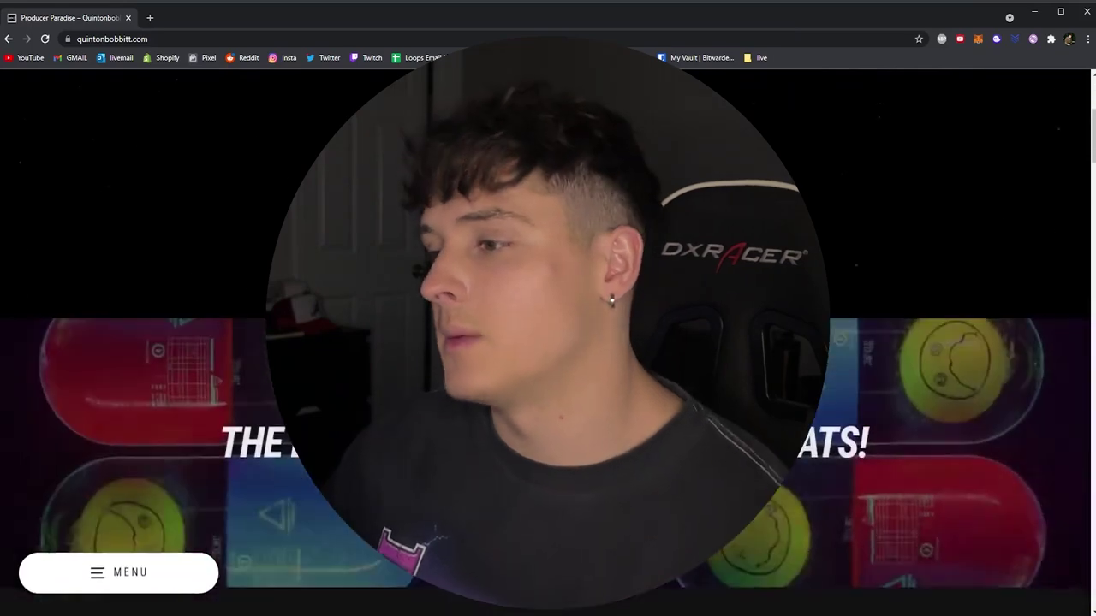
# View the CYBËR sound kit offer on the store page and look through its product description.
pyautogui.scroll(-1, 468, 249)
pyautogui.scroll(1, 462, 276)
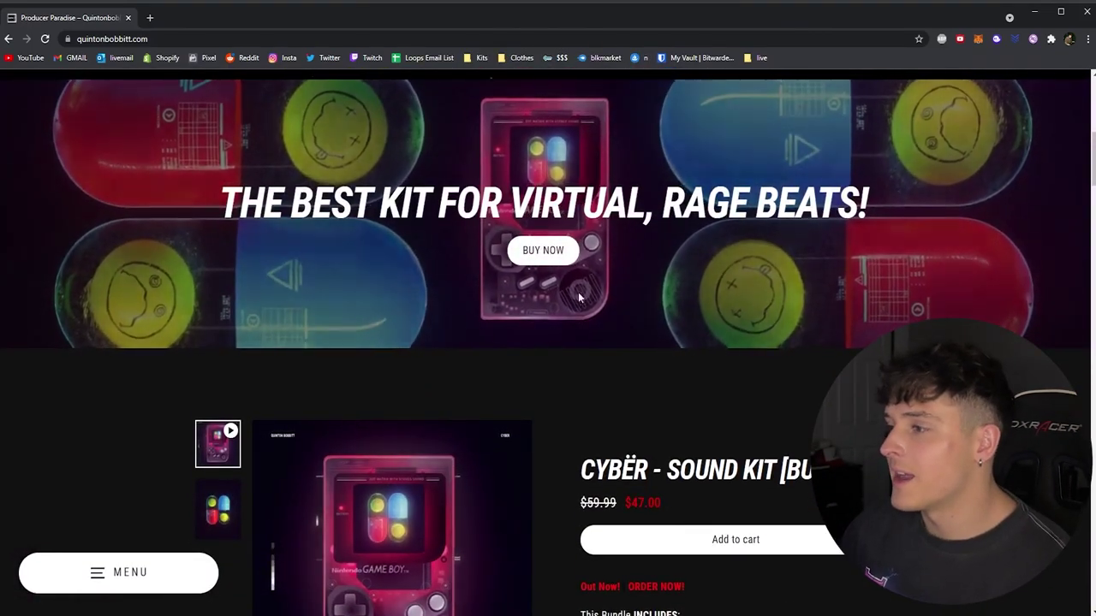
pyautogui.click(539, 251)
pyautogui.scroll(-7, 567, 284)
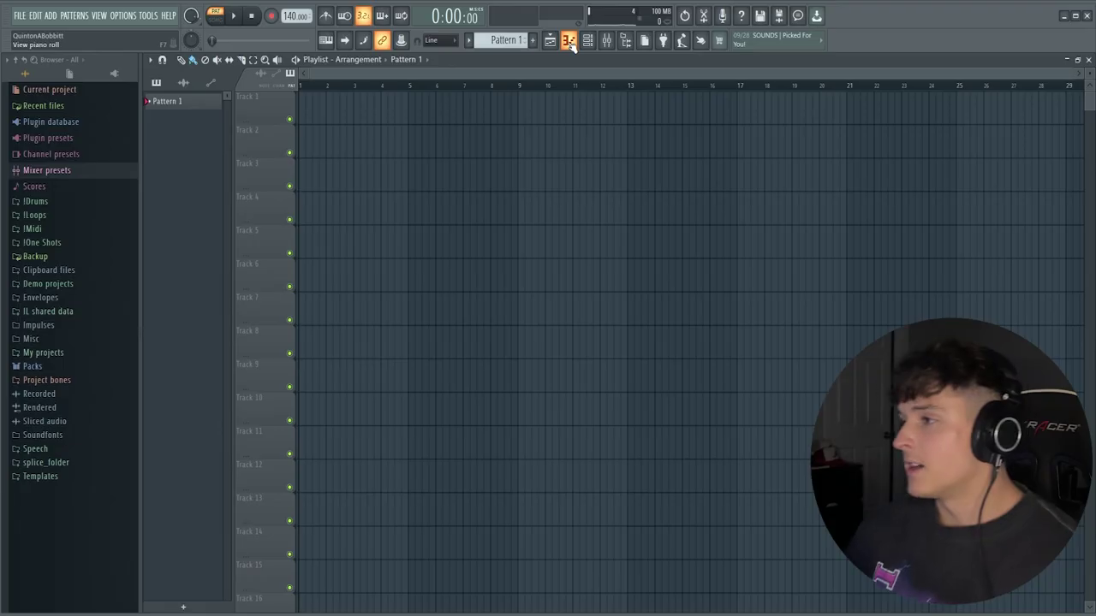
# In FL Studio, replace the default Sampler channel in the channel rack with a Serum instrument.
pyautogui.click(589, 42)
pyautogui.rightClick(333, 151)
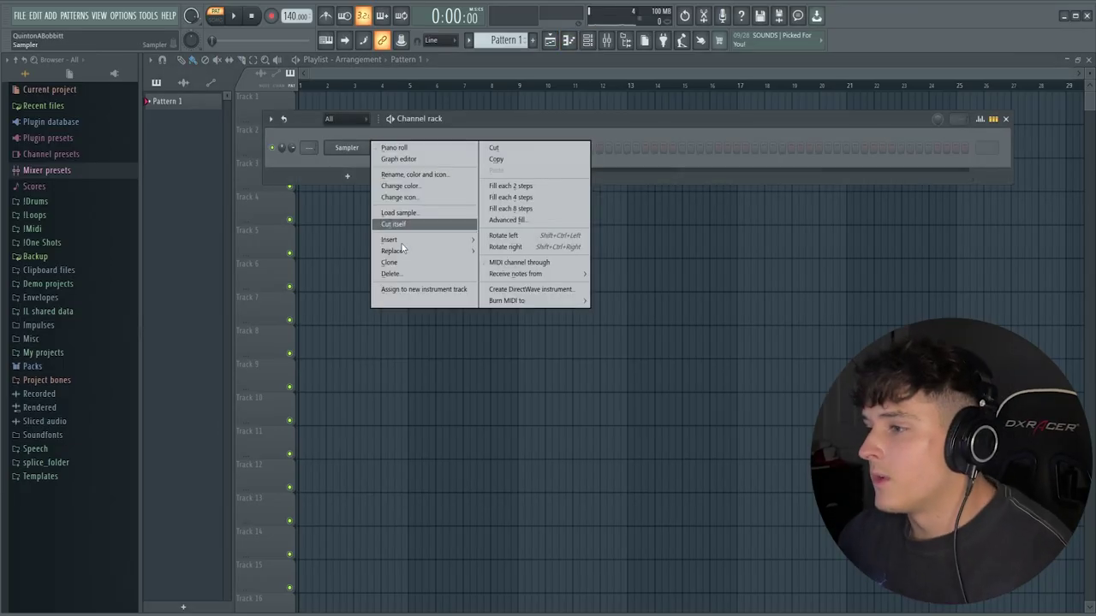
pyautogui.moveTo(414, 255)
pyautogui.click(593, 27)
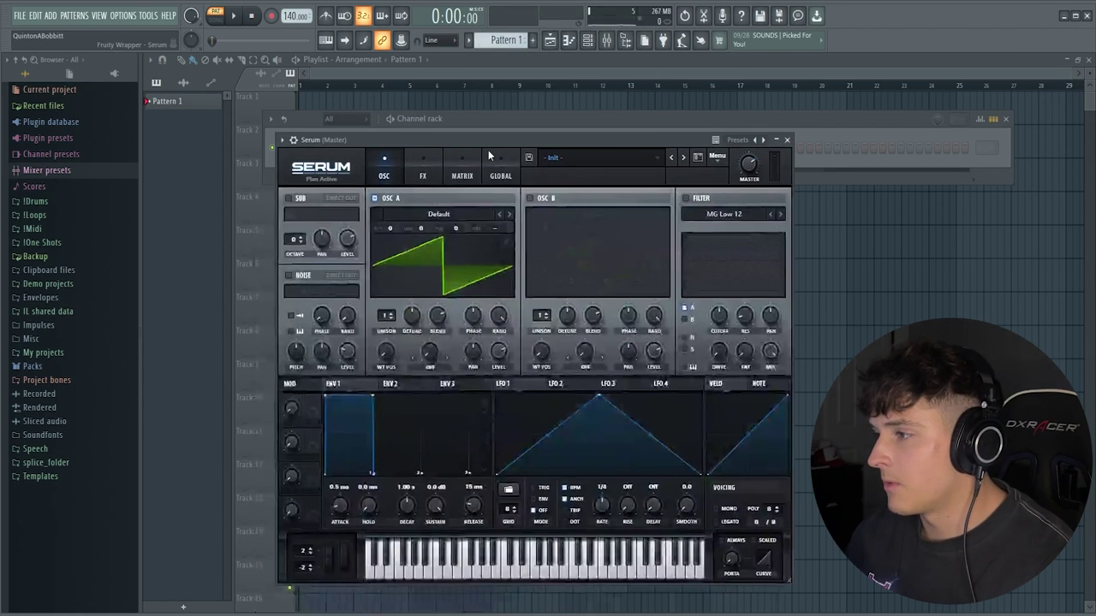
# Load the "synth - rokstar" preset in Serum and reposition the plugin window slightly higher.
pyautogui.click(599, 157)
pyautogui.moveTo(610, 335)
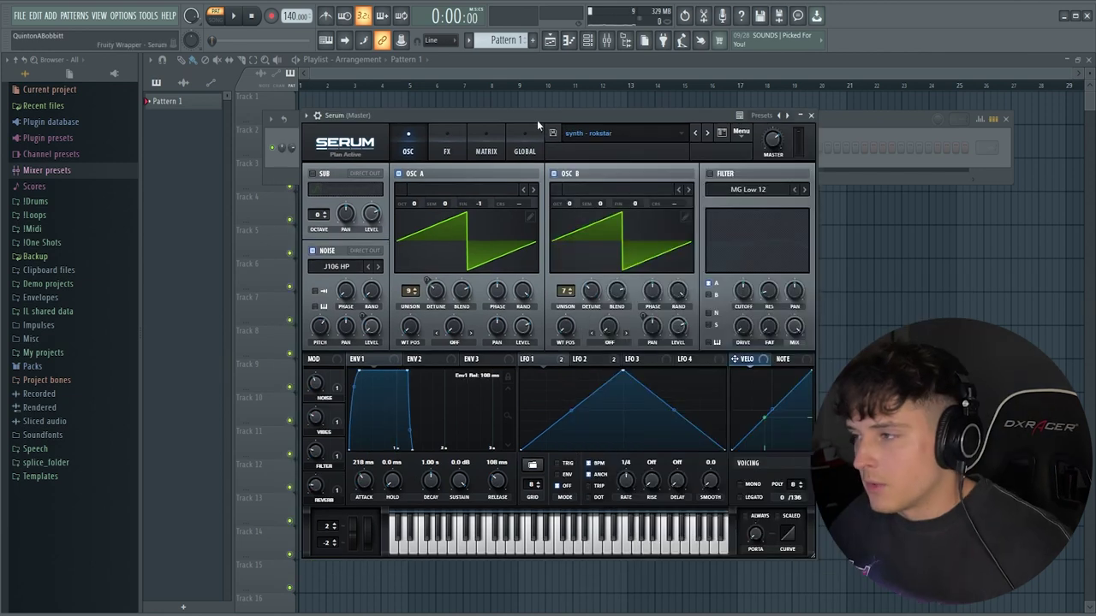
pyautogui.moveTo(538, 120); pyautogui.dragTo(544, 106)
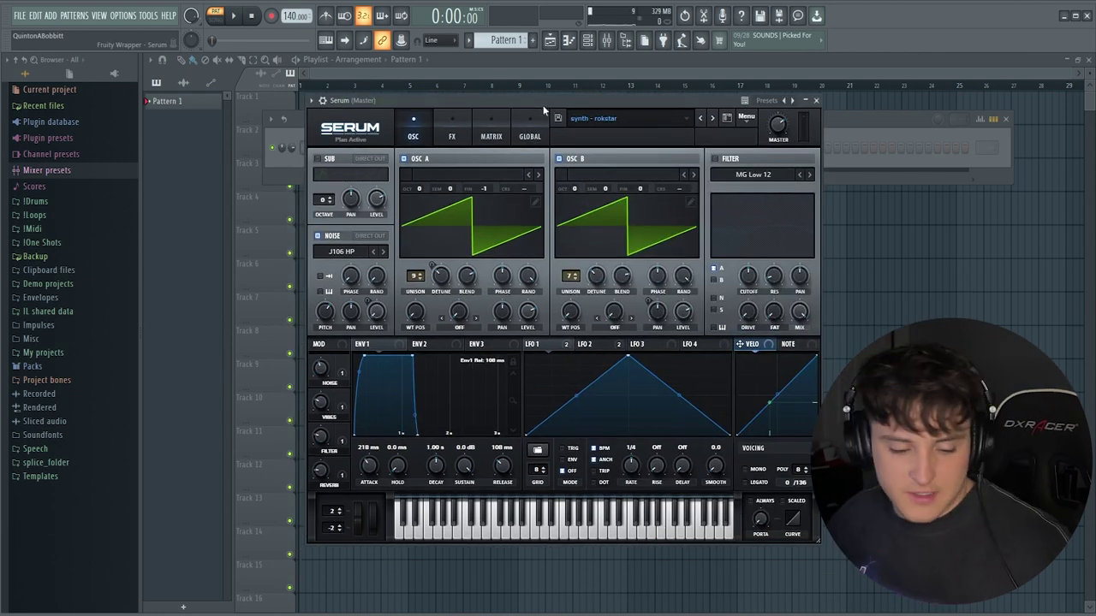
# Open Serum's piano roll and set its scale highlighting to a scale rooted on C.
pyautogui.press('F7')
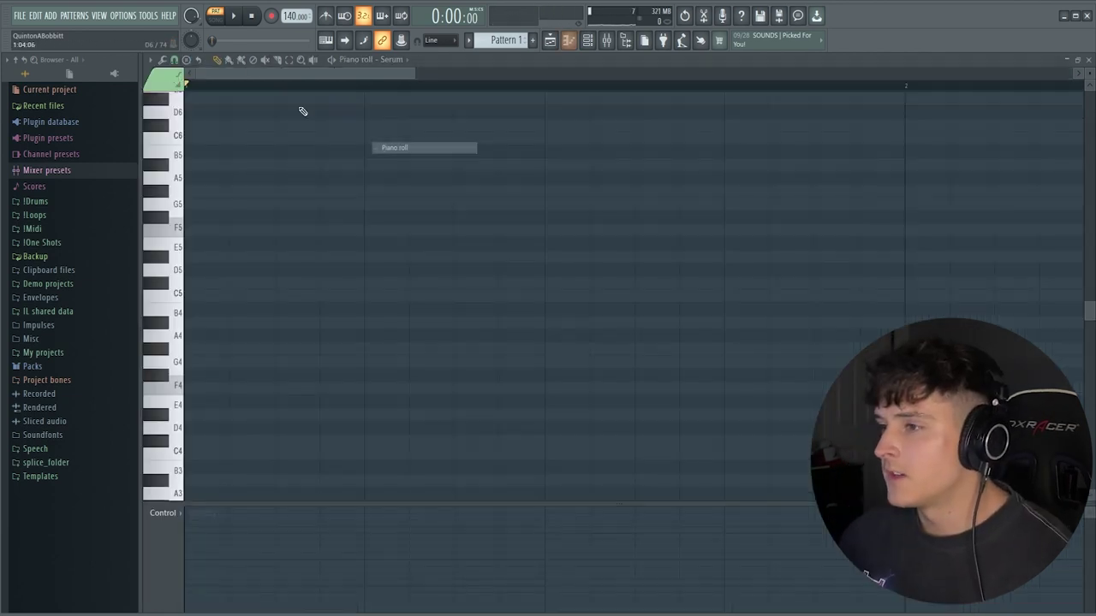
pyautogui.click(149, 60)
pyautogui.moveTo(188, 125)
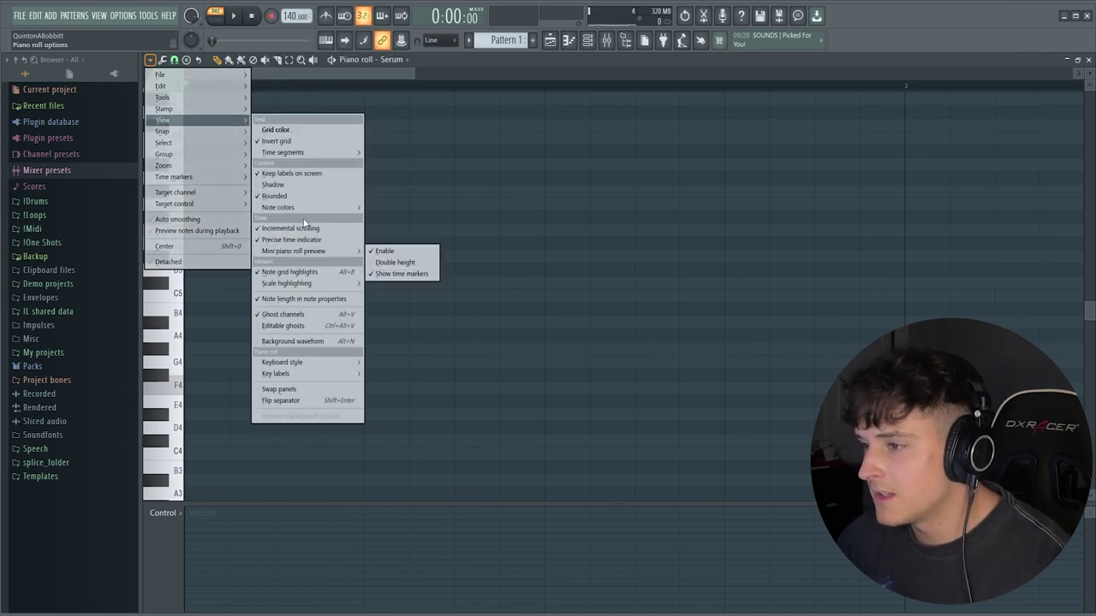
pyautogui.moveTo(291, 283)
pyautogui.click(537, 324)
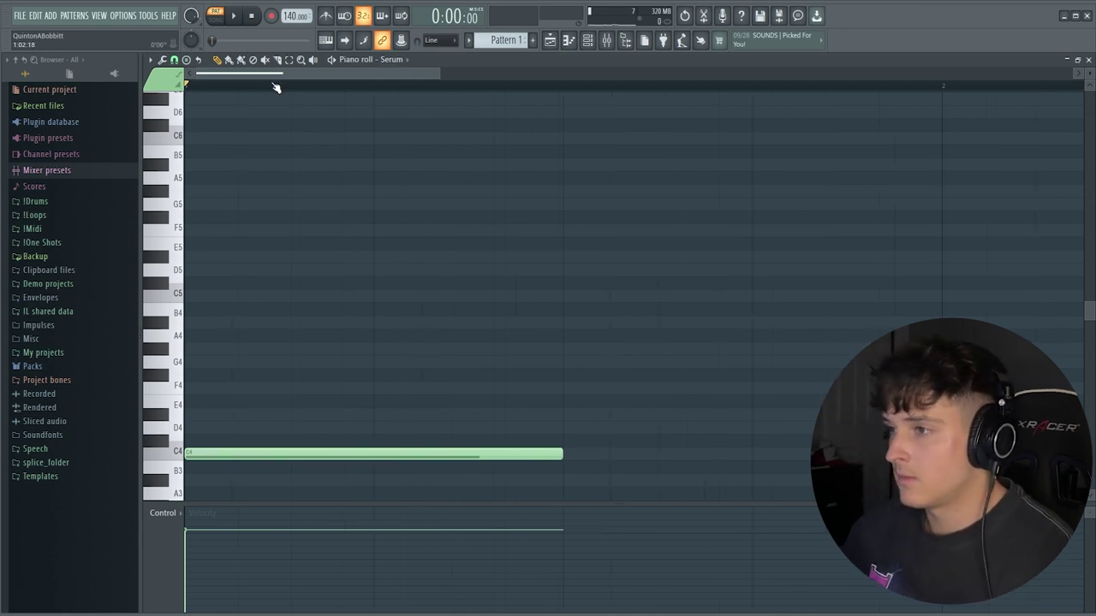
# Stack D#4 and G4 notes over the C4 note, and transpose the D#4 note up to D5.
pyautogui.click(277, 414)
pyautogui.click(193, 362)
pyautogui.click(238, 414)
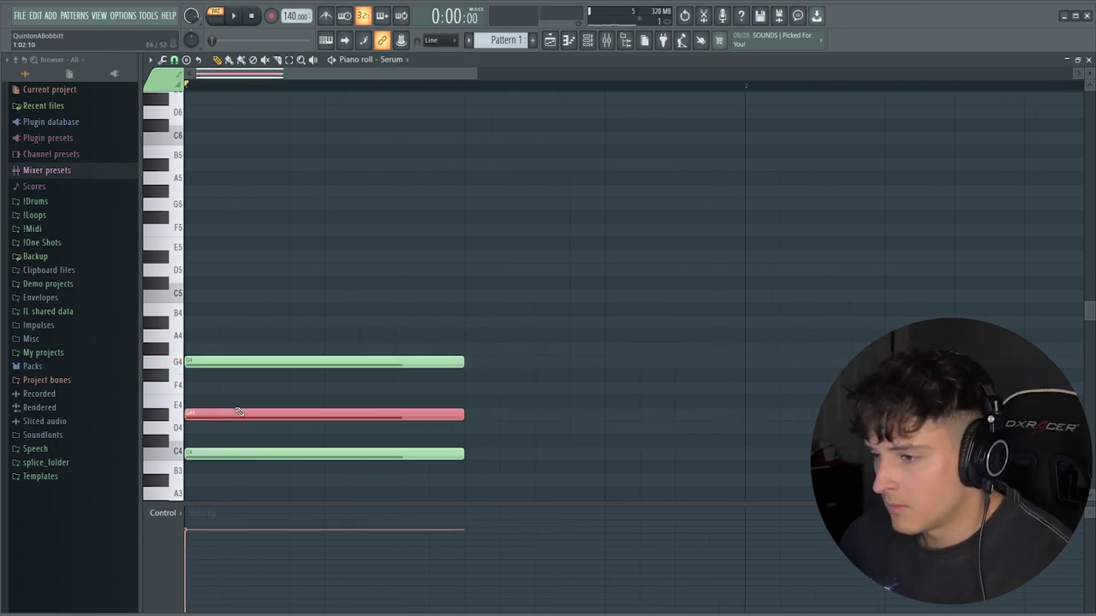
pyautogui.hotkey('ctrl', 'Up')
pyautogui.scroll(-1, 241, 411)
pyautogui.hotkey('shift', 'Down')
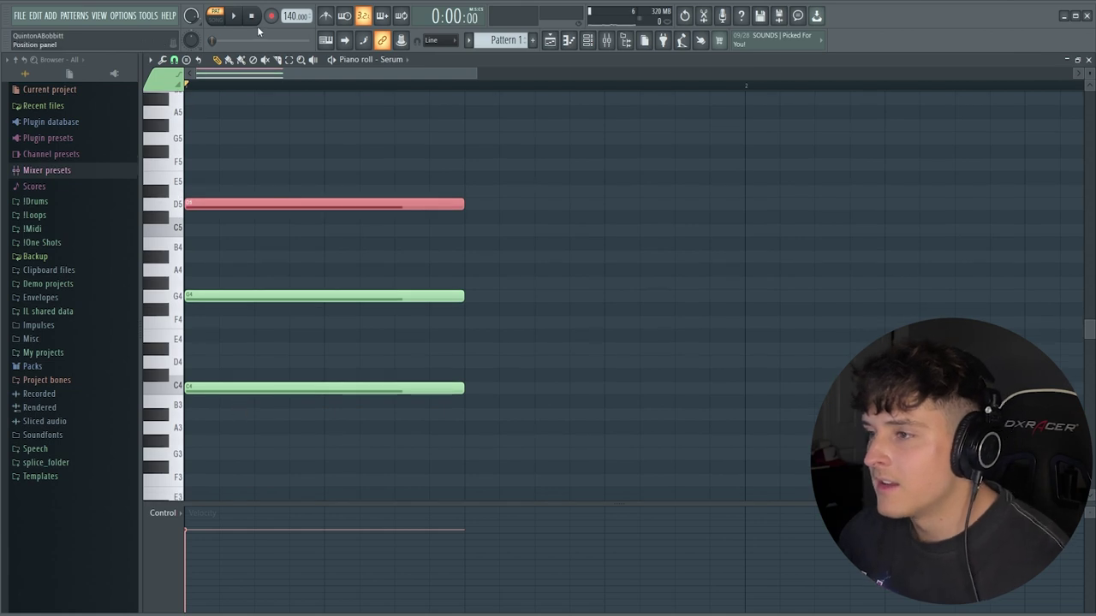
pyautogui.scroll(-2, 290, 84)
pyautogui.keyDown('ctrl'); pyautogui.click(304, 153); pyautogui.keyUp('ctrl')
# Play back the C4, G4 and D5 chord to hear how it sounds.
pyautogui.press('space')
pyautogui.press('space')
pyautogui.press('space')
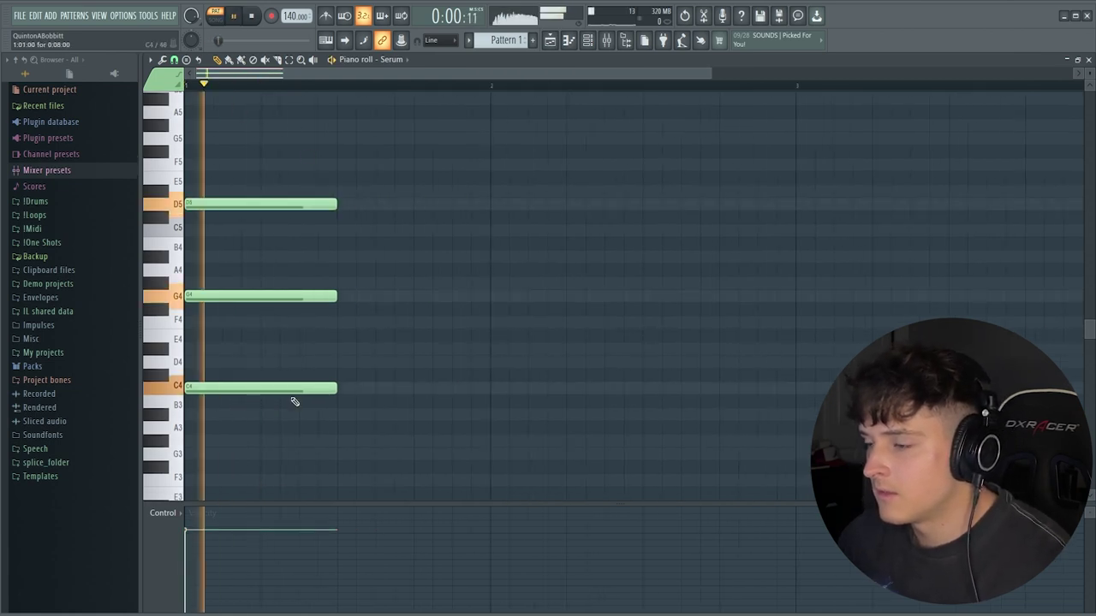
pyautogui.press('space')
pyautogui.press('space')
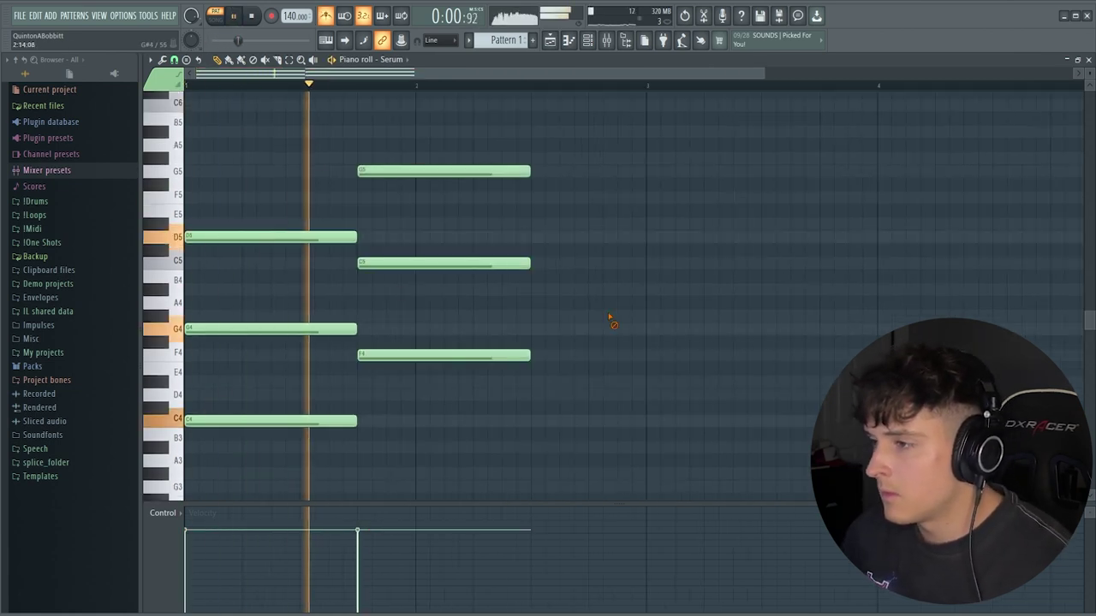
# Try G#5 as the second chord's top note and audition variations of the chord during playback.
pyautogui.moveTo(403, 172); pyautogui.dragTo(397, 159)
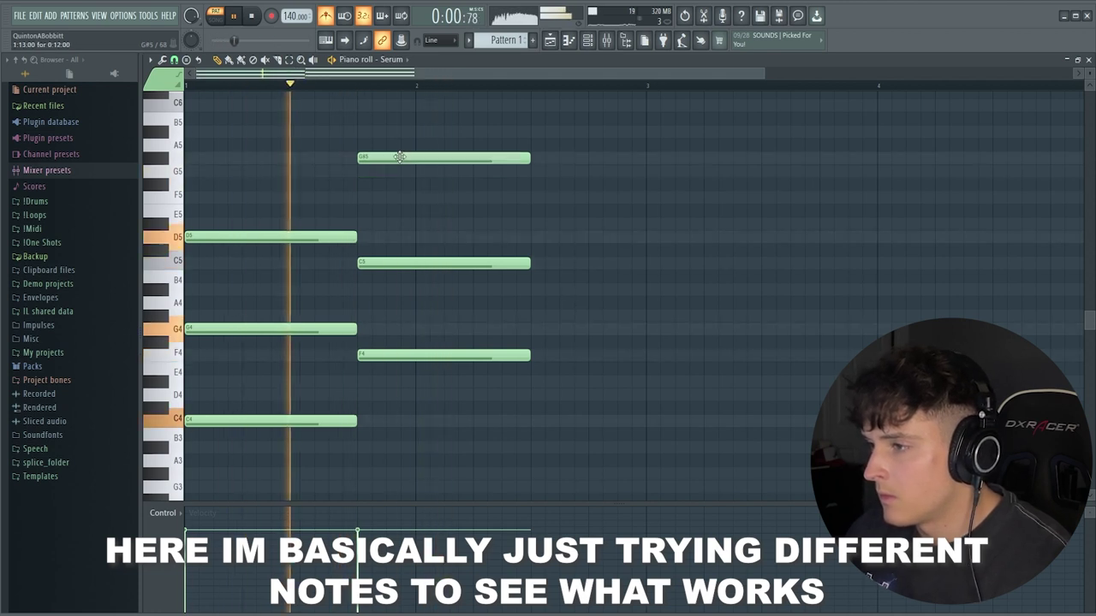
pyautogui.click(398, 157)
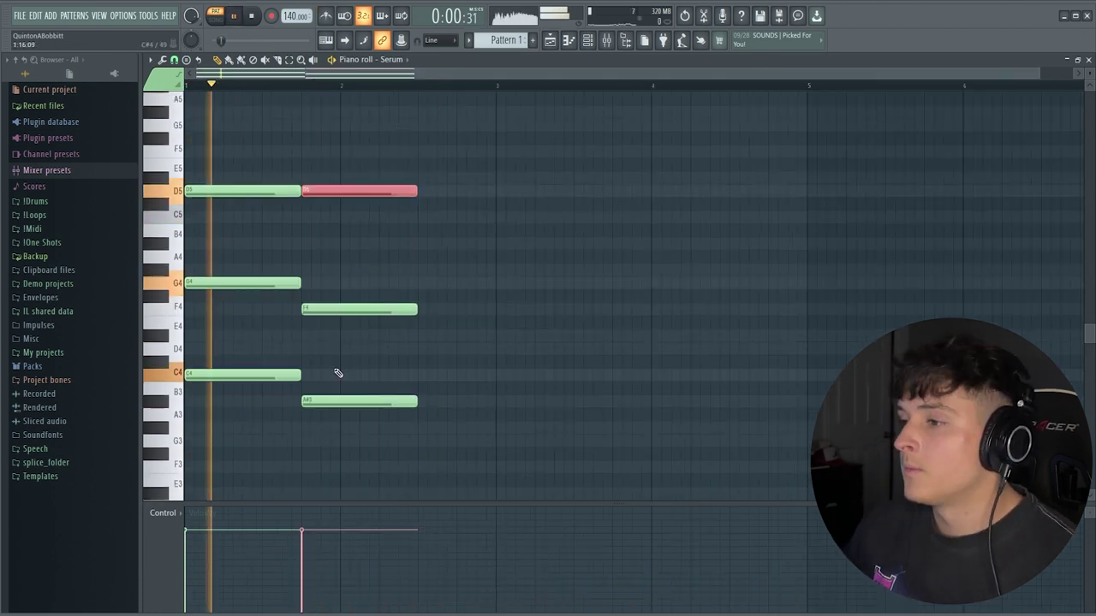
pyautogui.keyDown('ctrl'); pyautogui.click(338, 373); pyautogui.keyUp('ctrl')
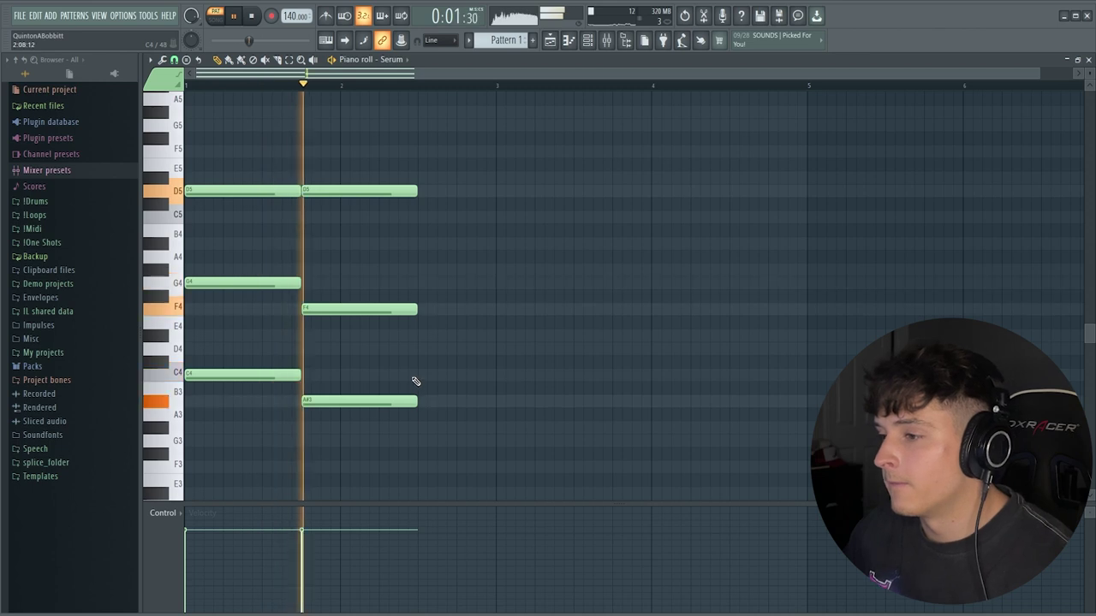
pyautogui.press('space')
pyautogui.press('space')
# Try lowering the second chord's top note to C5, and settle it on D#5 instead.
pyautogui.click(359, 309)
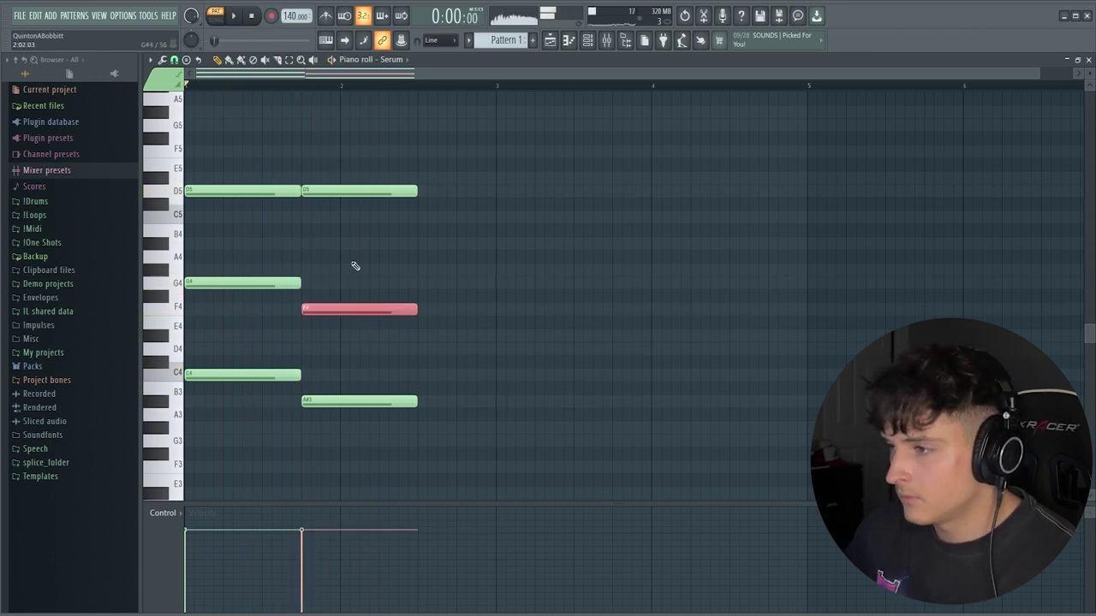
pyautogui.click(349, 190)
pyautogui.hotkey('shift', 'Down')
pyautogui.hotkey('shift', 'Down')
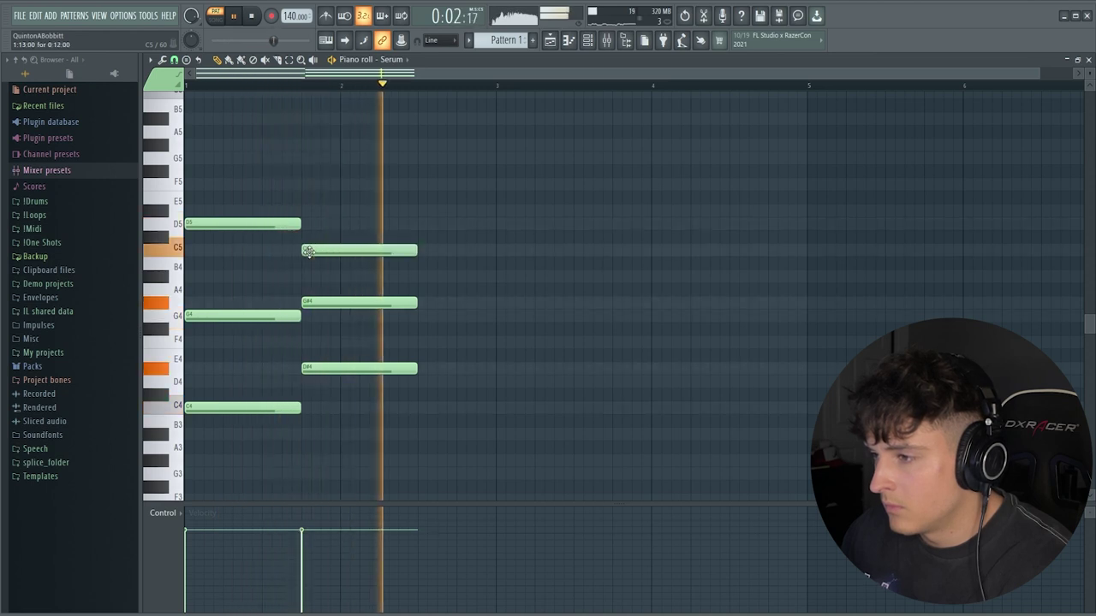
pyautogui.moveTo(315, 250); pyautogui.dragTo(315, 208)
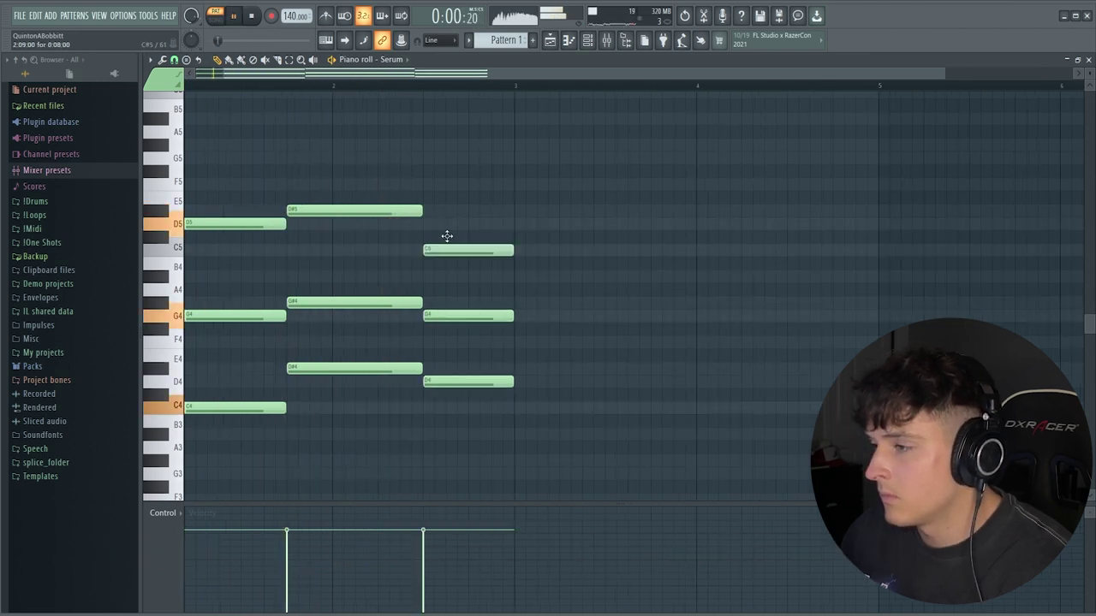
# Raise the third chord's top note to D5 and play the three-chord progression through.
pyautogui.moveTo(447, 236); pyautogui.dragTo(448, 223)
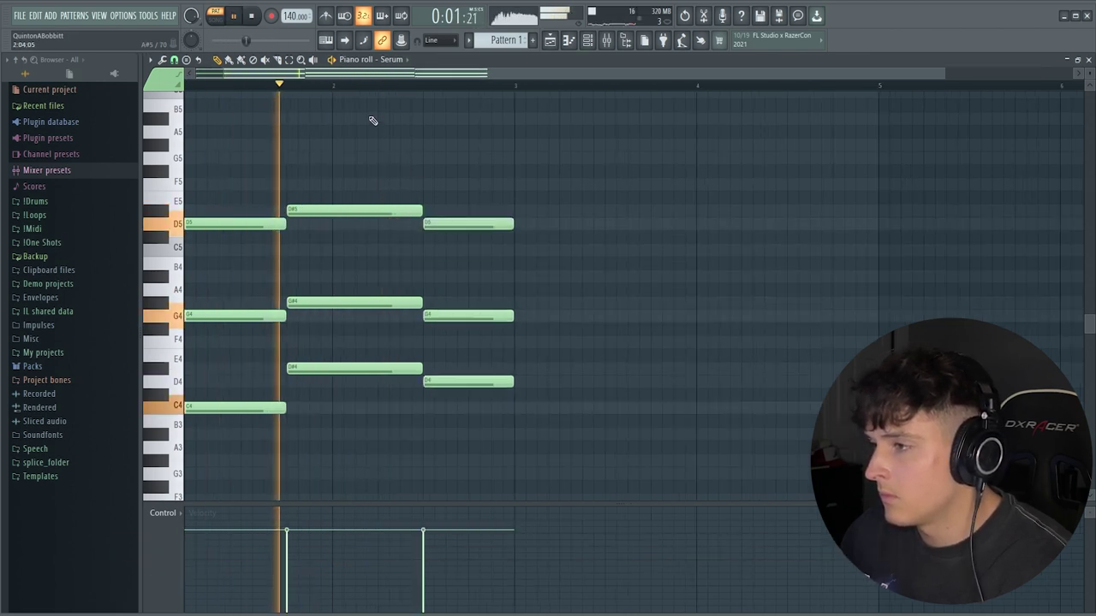
pyautogui.scroll(-2, 377, 92)
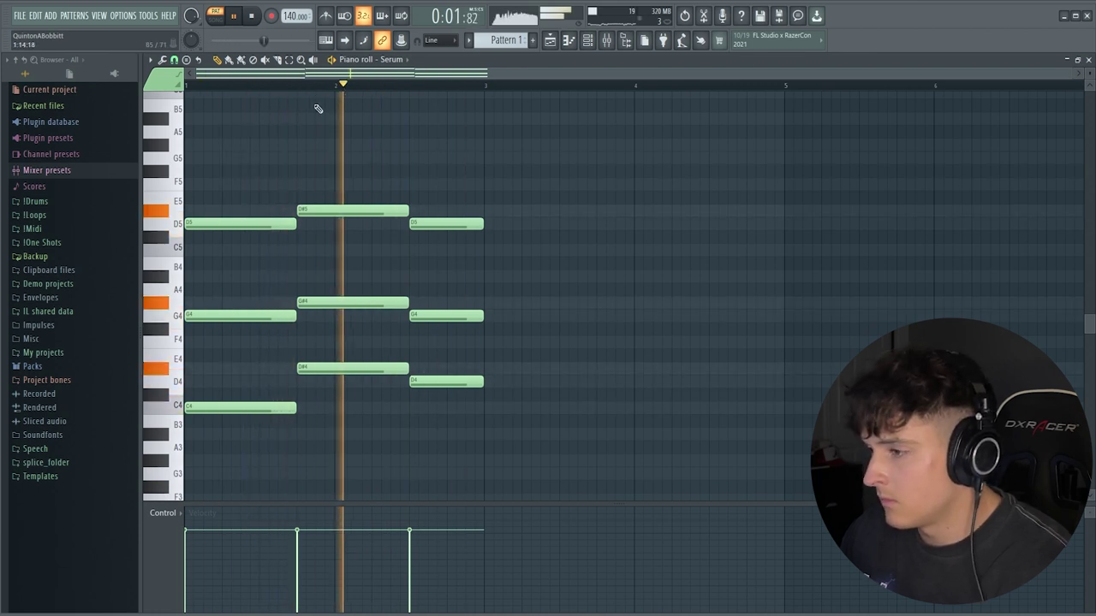
pyautogui.press('space')
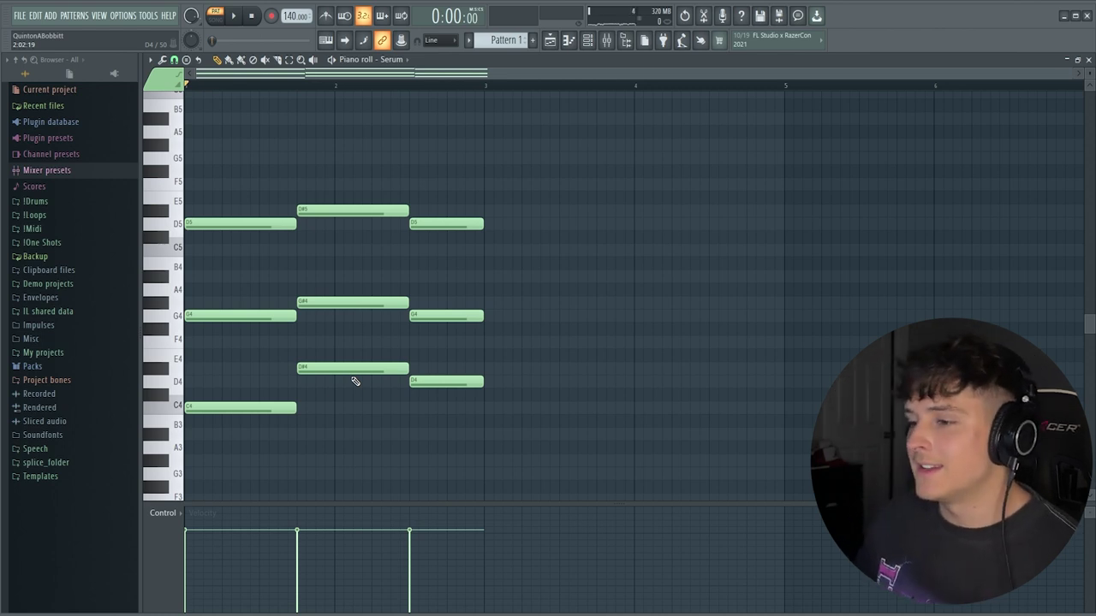
# Try transposing selected notes of the three chords down an octave and return them to their original pitches.
pyautogui.moveTo(220, 430); pyautogui.dragTo(250, 184)
pyautogui.keyDown('ctrl'); pyautogui.click(231, 258); pyautogui.keyUp('ctrl')
pyautogui.hotkey('ctrl', 'Down')
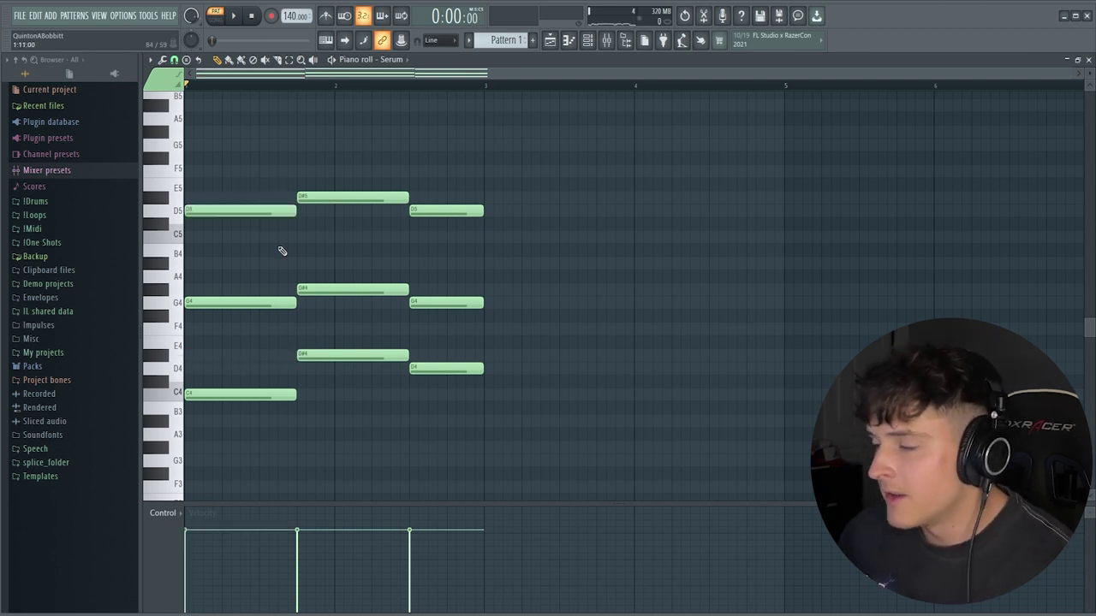
pyautogui.moveTo(341, 426); pyautogui.dragTo(488, 118)
pyautogui.moveTo(670, 278); pyautogui.dragTo(392, 173)
pyautogui.hotkey('ctrl', 'Down')
pyautogui.hotkey('ctrl', 'Up')
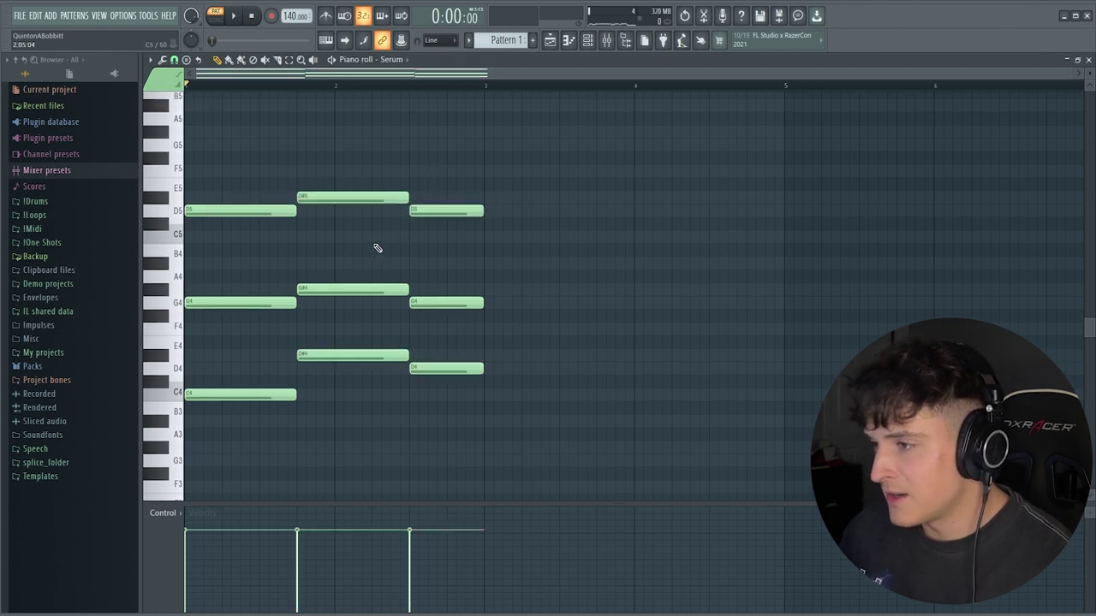
pyautogui.moveTo(247, 439); pyautogui.dragTo(441, 180)
pyautogui.keyDown('ctrl'); pyautogui.click(696, 214); pyautogui.keyUp('ctrl')
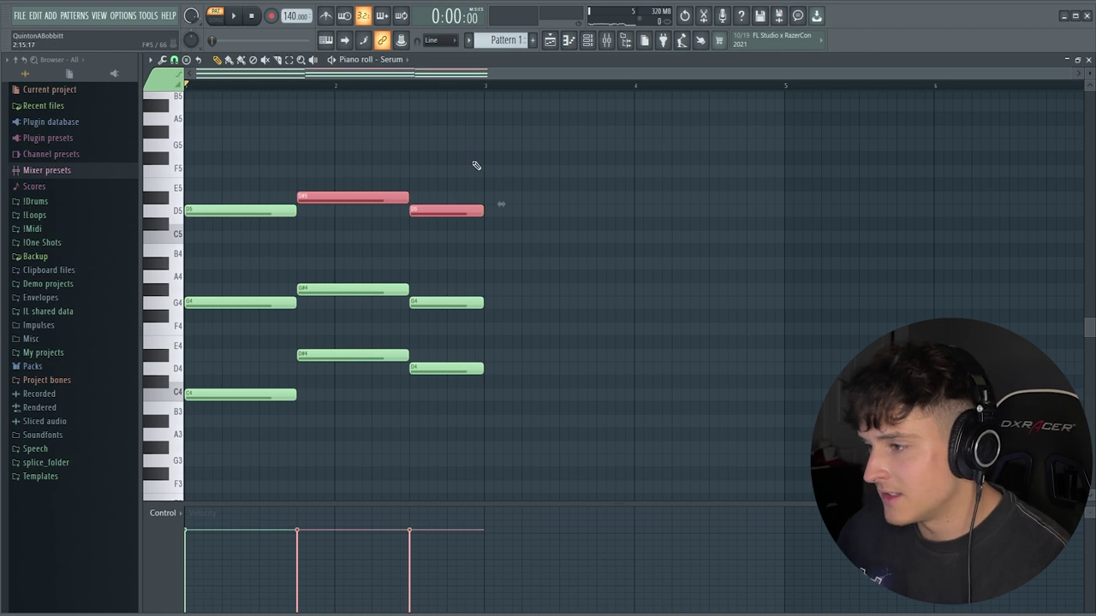
pyautogui.hotkey('ctrl', 'Down')
pyautogui.hotkey('ctrl', 'Up')
pyautogui.moveTo(464, 427); pyautogui.dragTo(333, 322)
pyautogui.keyDown('ctrl'); pyautogui.click(359, 327); pyautogui.keyUp('ctrl')
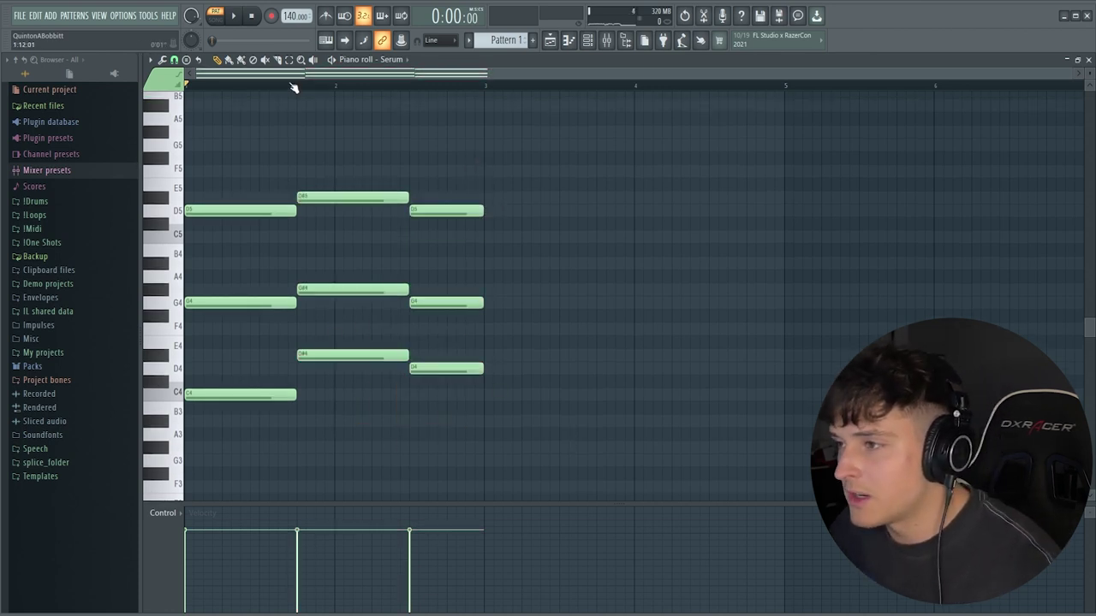
# Try doubling the chords' lowest notes an octave down, and repeat the three-chord progression to fill four bars.
pyautogui.moveTo(481, 436); pyautogui.dragTo(268, 355)
pyautogui.hotkey('ctrl', 'c')
pyautogui.hotkey('ctrl', 'v')
pyautogui.hotkey('ctrl', 'Down')
pyautogui.rightClick(309, 385)
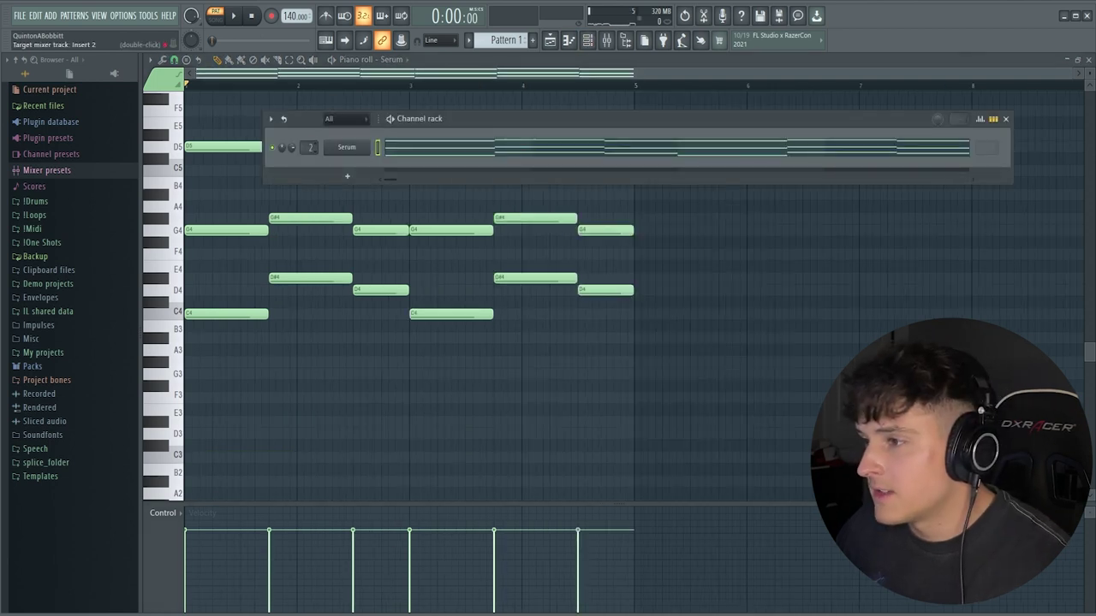
# Clone the Serum channel, open the copy and choose another preset for it from the CYBËR bank.
pyautogui.rightClick(350, 147)
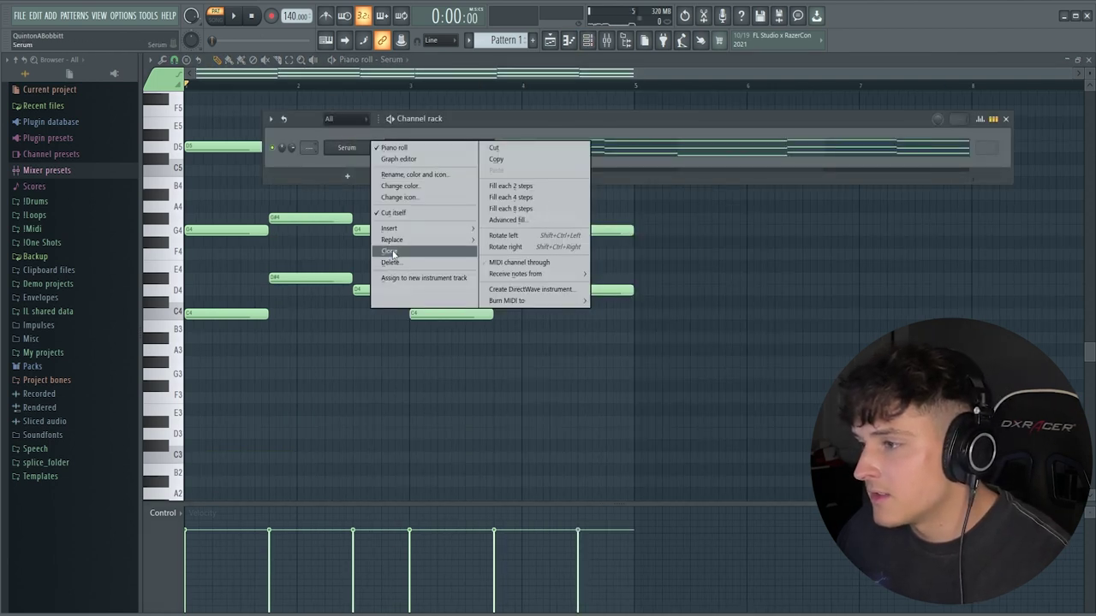
pyautogui.click(391, 251)
pyautogui.click(361, 168)
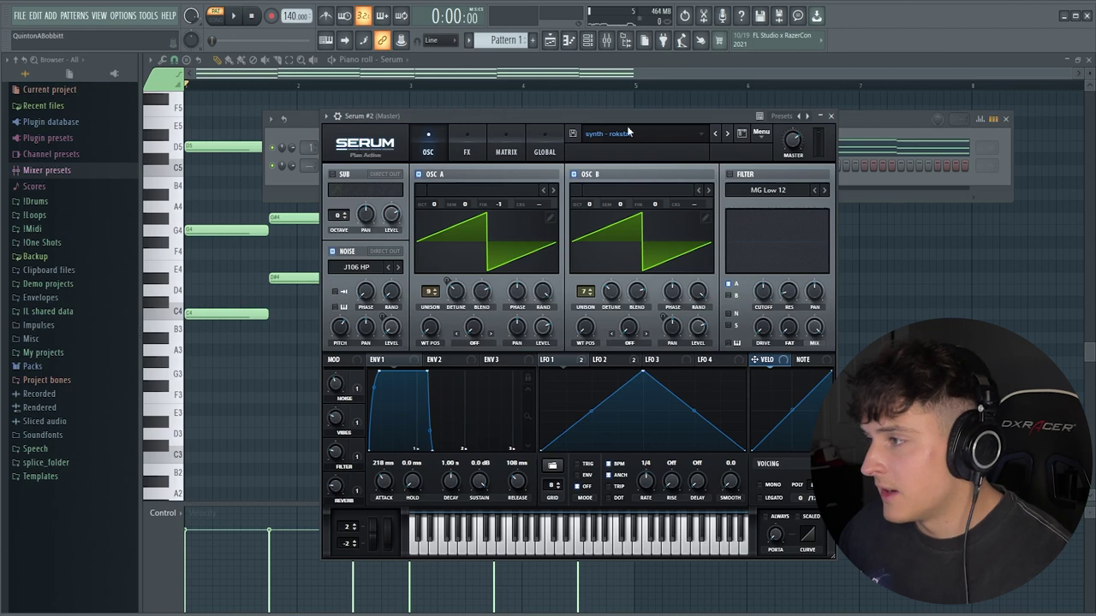
pyautogui.click(665, 139)
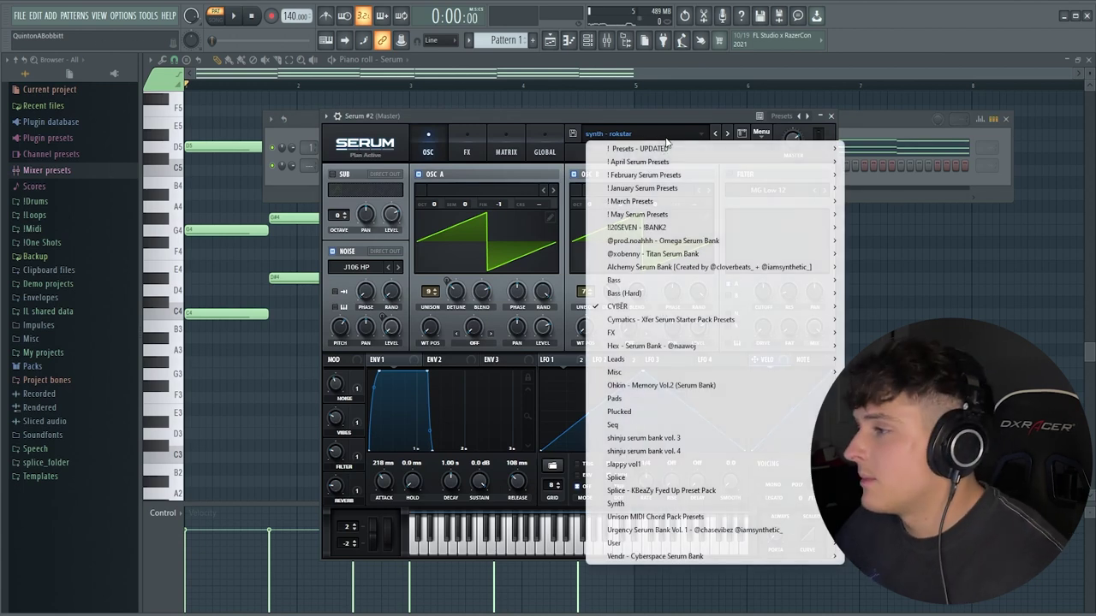
pyautogui.moveTo(822, 306)
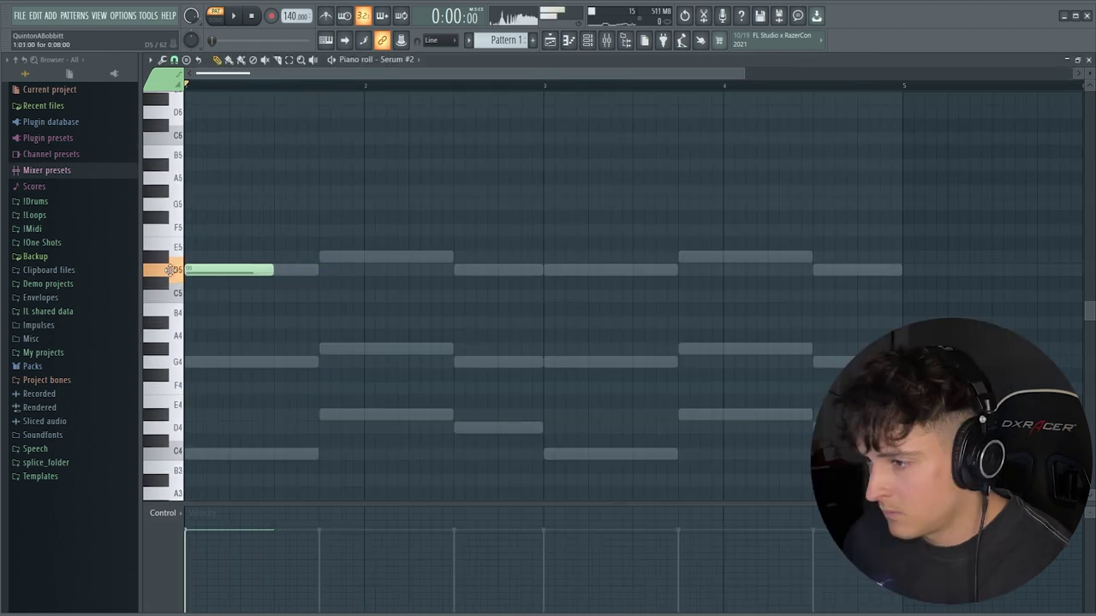
# Enter D5, D#5 and D5 notes for Serum #2, matching the start and length of the first three chords.
pyautogui.press('space')
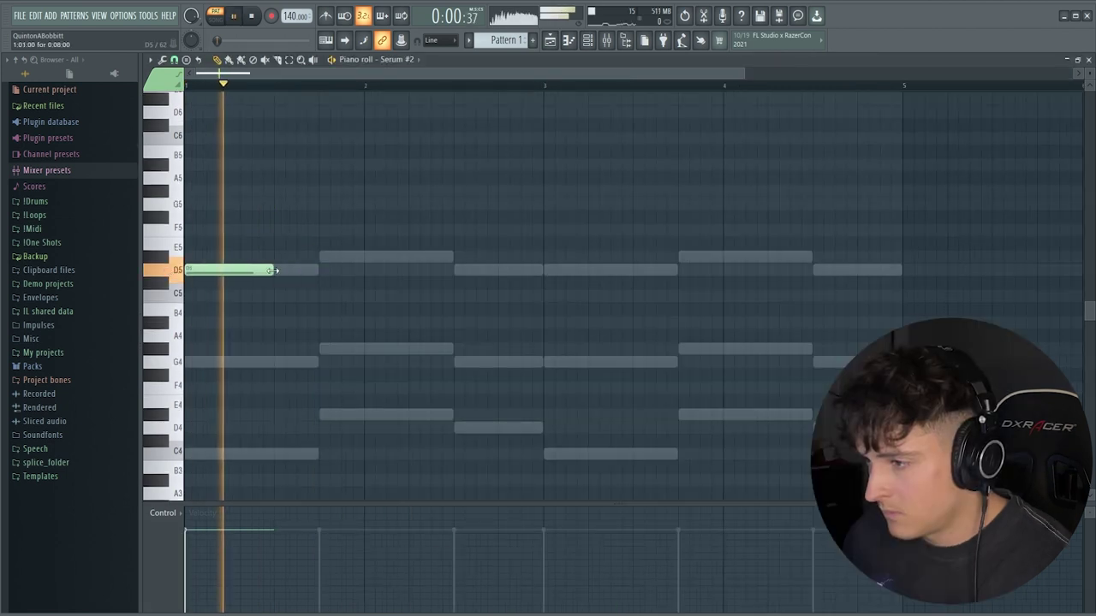
pyautogui.moveTo(275, 269); pyautogui.dragTo(321, 263)
pyautogui.click(326, 258)
pyautogui.click(458, 270)
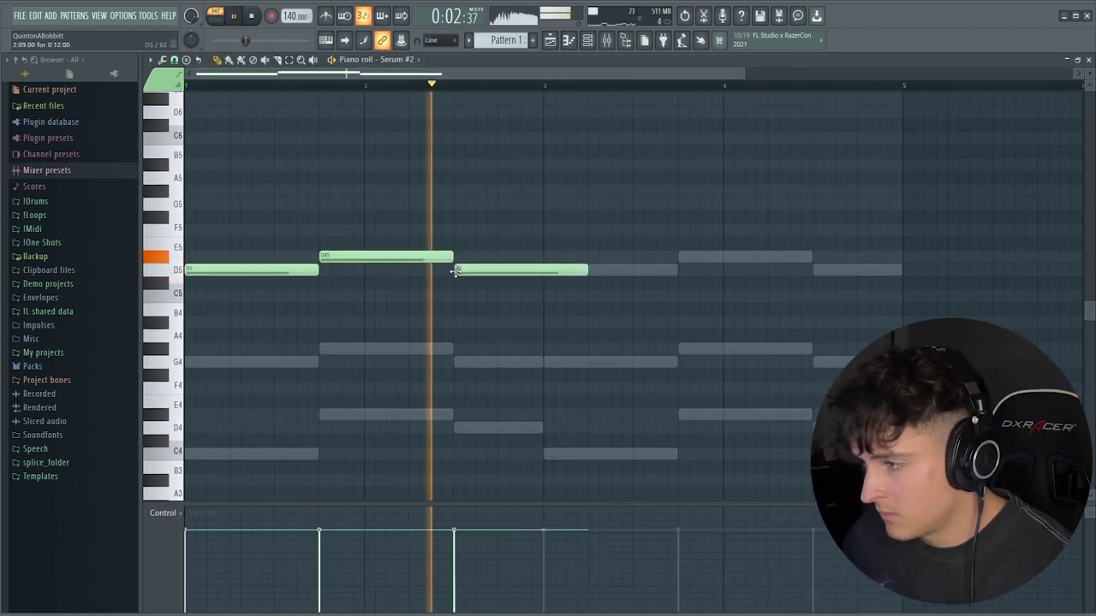
pyautogui.moveTo(586, 270); pyautogui.dragTo(542, 272)
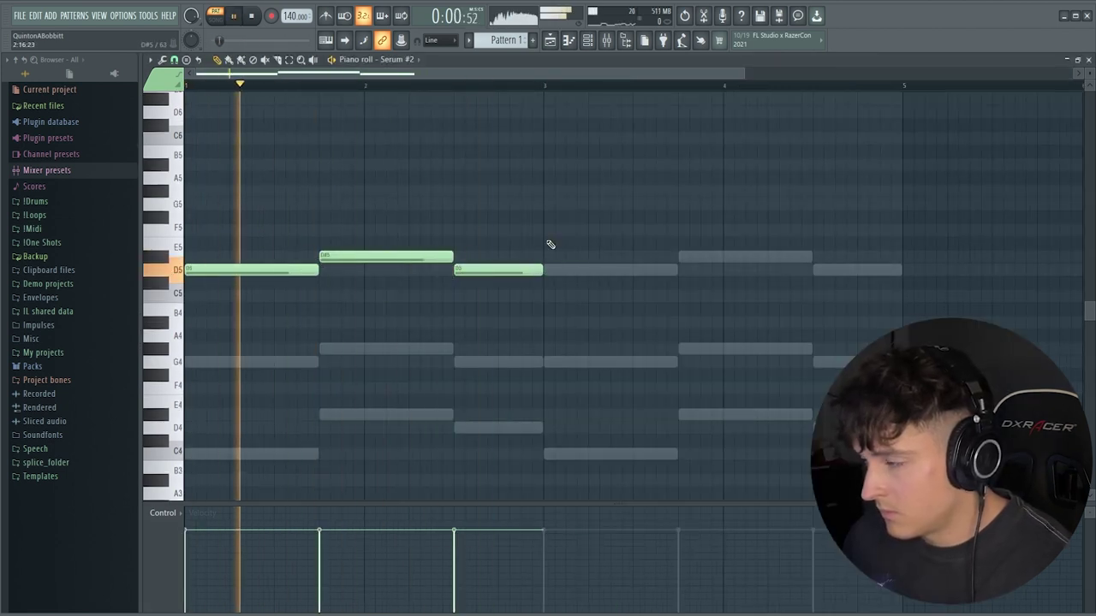
# Transpose the three Serum #2 notes down an octave to D4, D#4 and D4, and play the result.
pyautogui.click(587, 39)
pyautogui.press('F6')
pyautogui.press('space')
pyautogui.hotkey('ctrl', 'Down')
pyautogui.press('space')
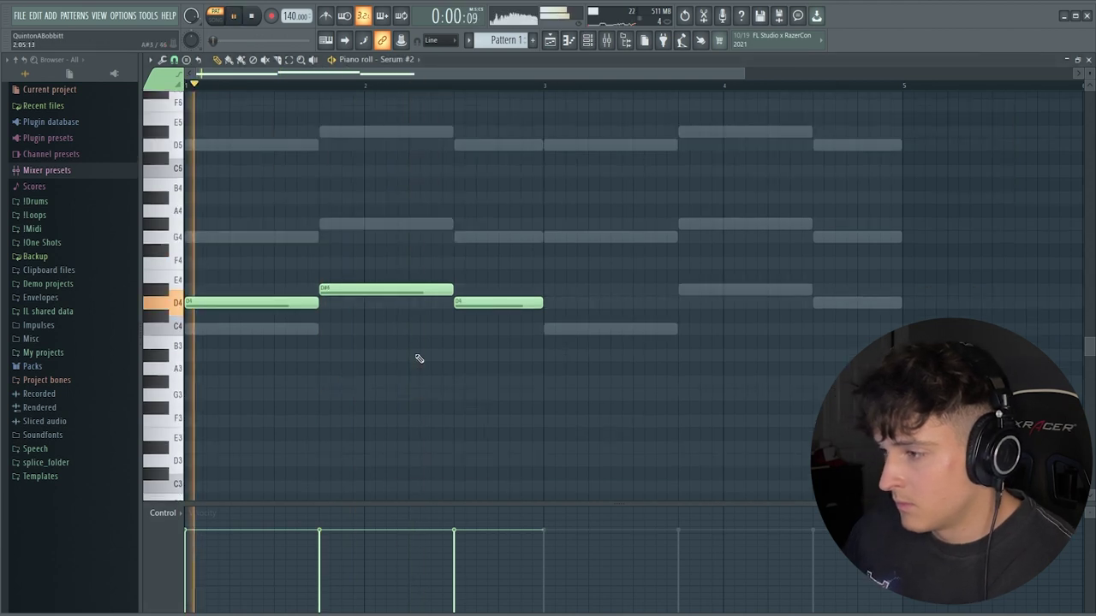
# Transpose the three Serum #2 notes up an octave and add G4, G#4 and G4 notes ending with each long note.
pyautogui.hotkey('ctrl', 'Up')
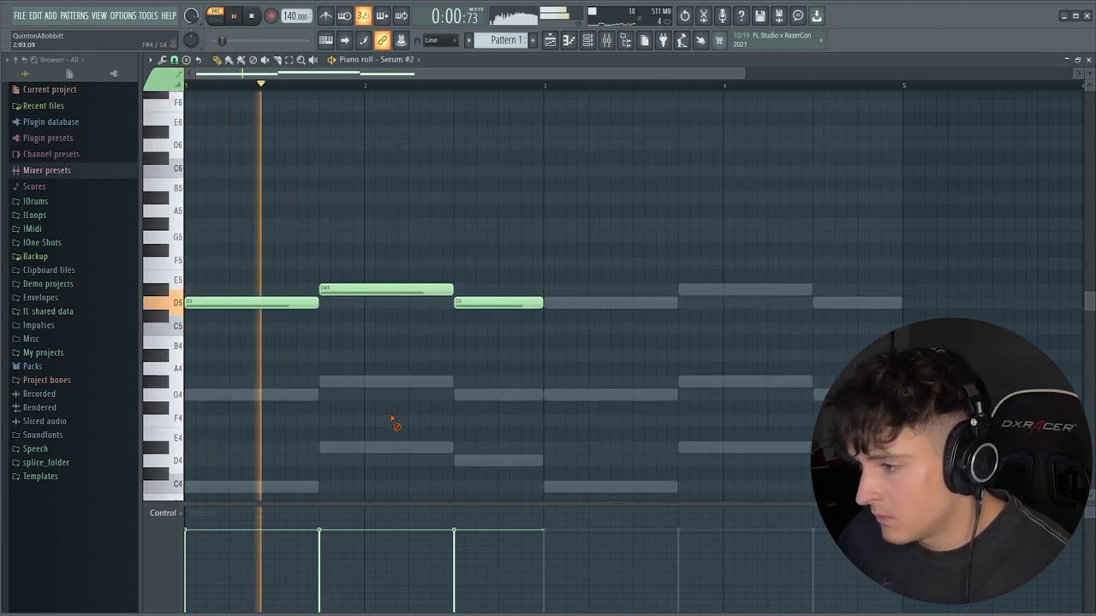
pyautogui.click(368, 381)
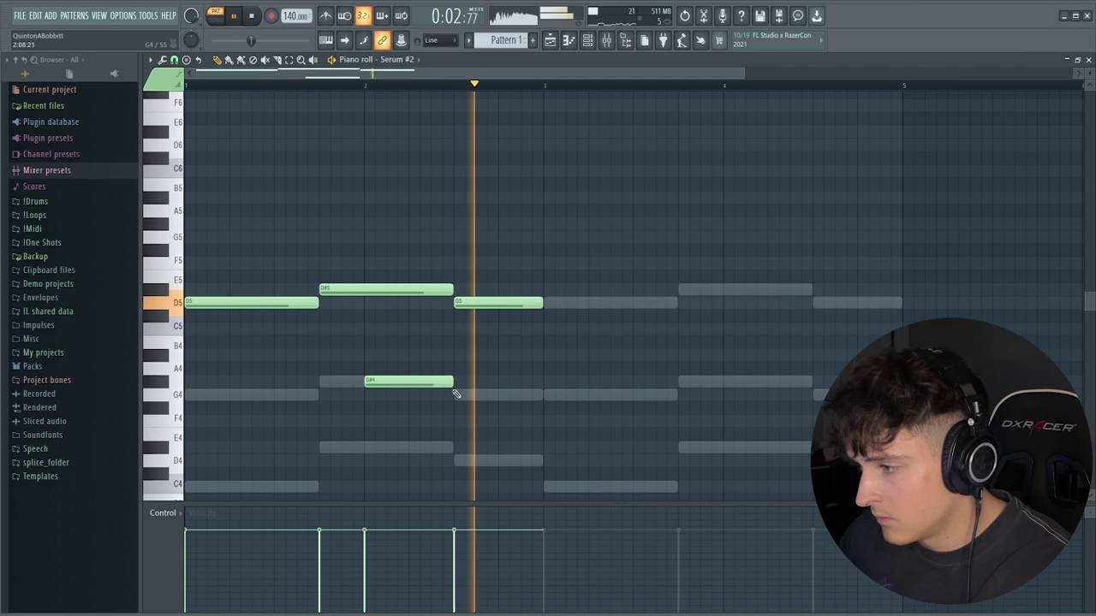
pyautogui.click(527, 394)
pyautogui.moveTo(587, 394); pyautogui.dragTo(543, 395)
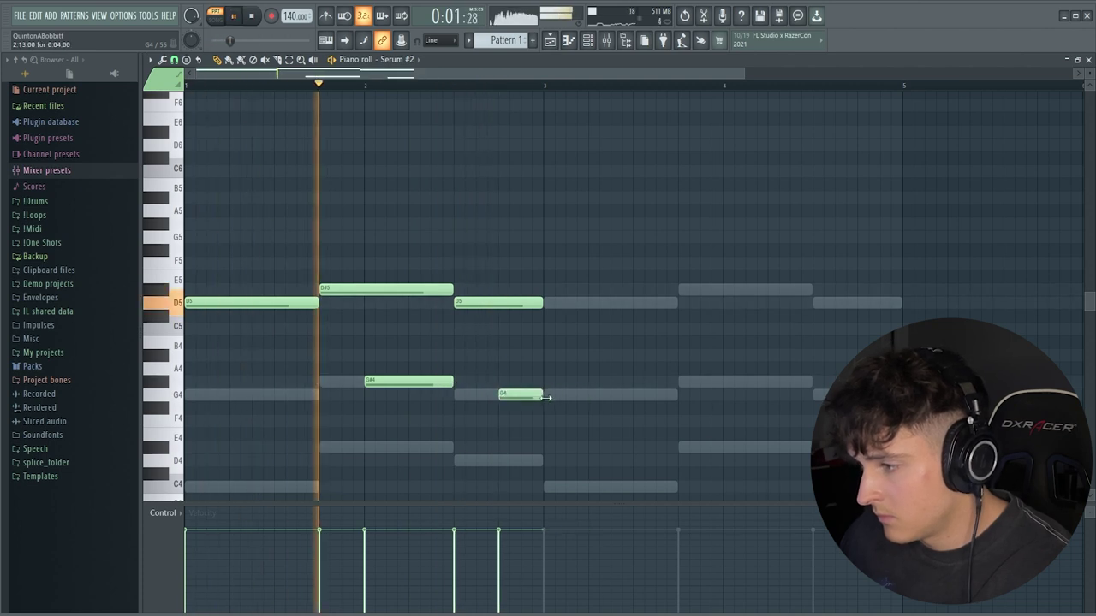
pyautogui.click(241, 394)
pyautogui.rightClick(257, 396)
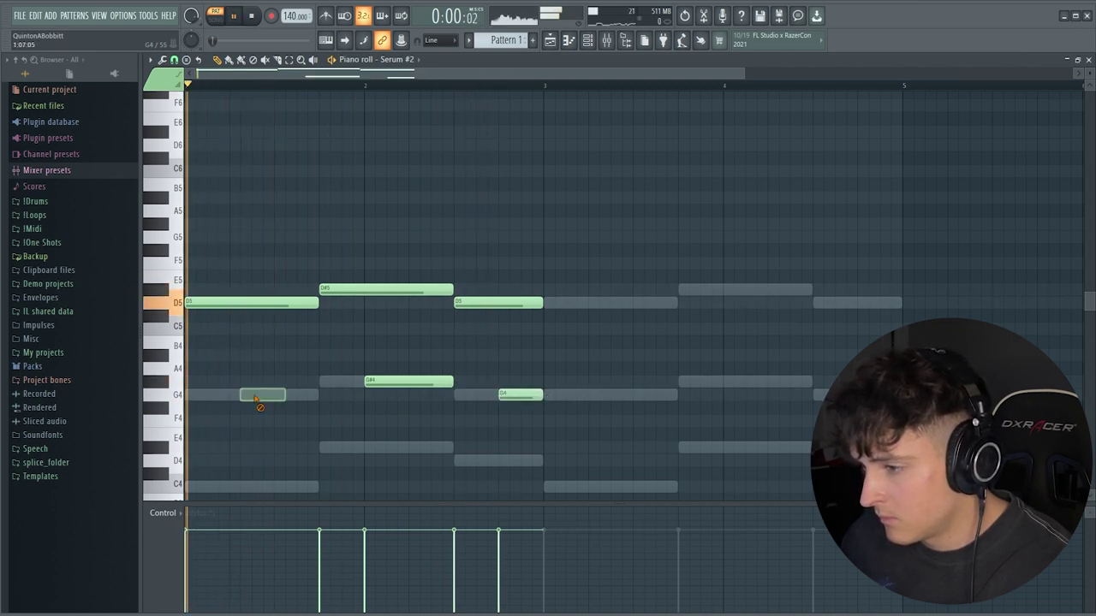
pyautogui.click(275, 396)
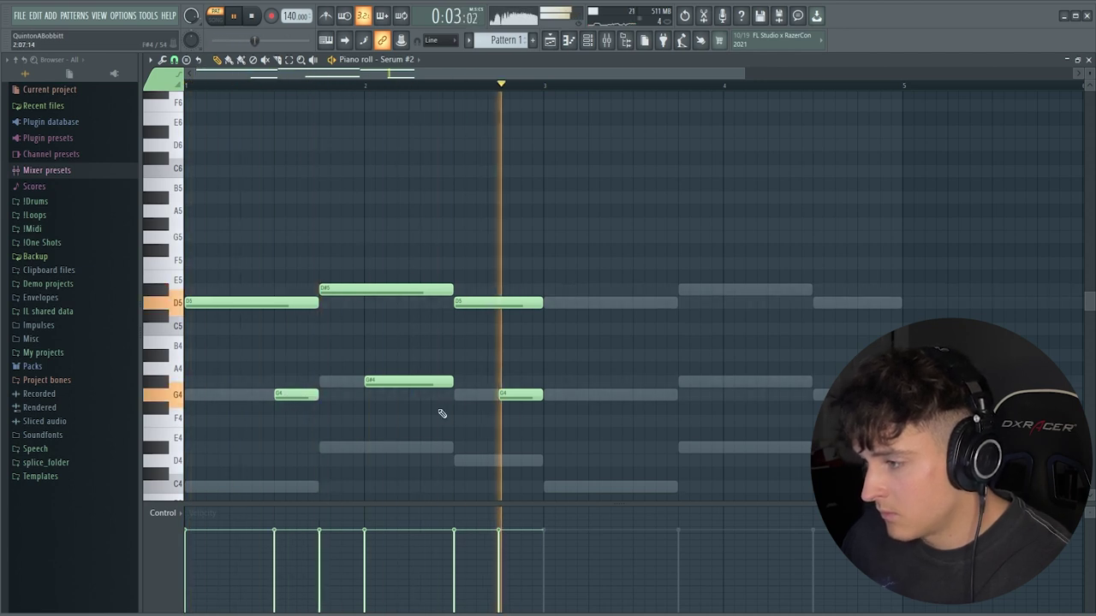
# Transpose the whole Serum #2 melody up an octave and duplicate it to fill four bars.
pyautogui.hotkey('ctrl', 'Up')
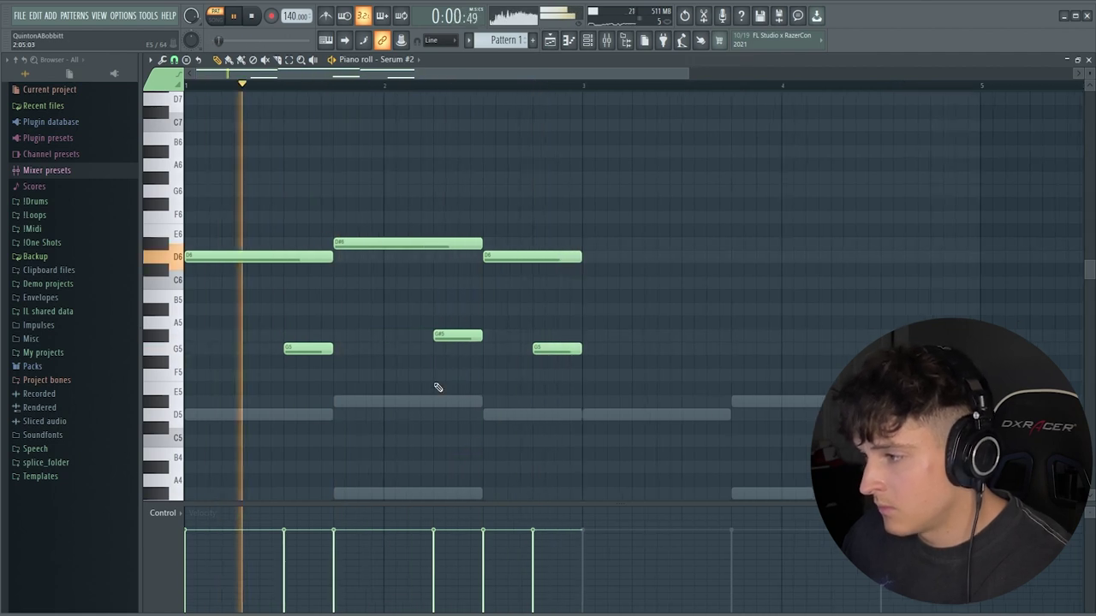
pyautogui.hotkey('ctrl', 'b')
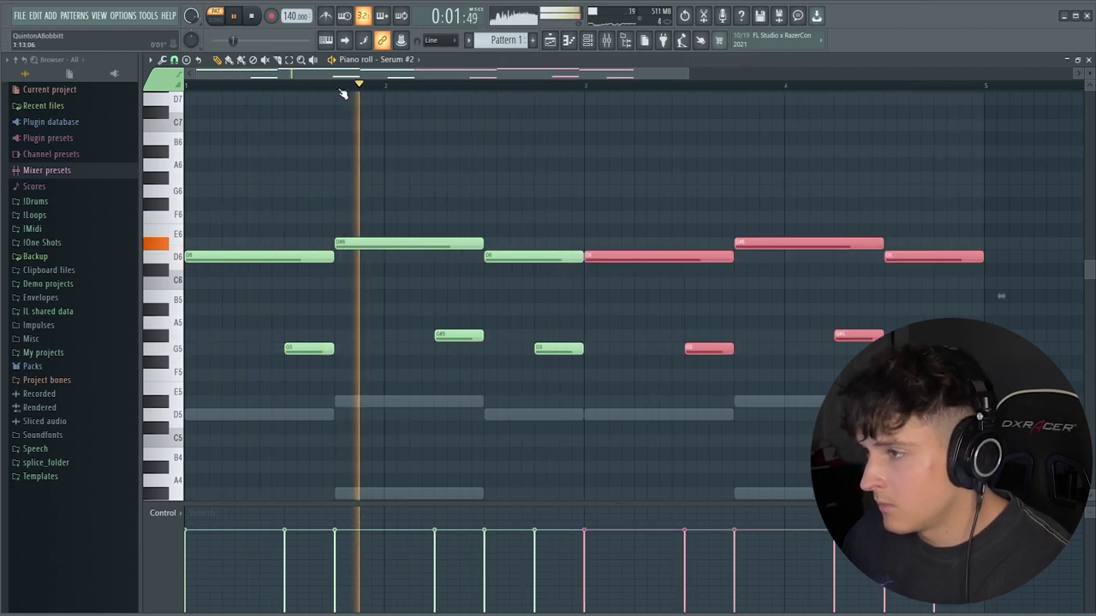
pyautogui.scroll(-2, 342, 91)
pyautogui.hotkey('ctrl', 'd')
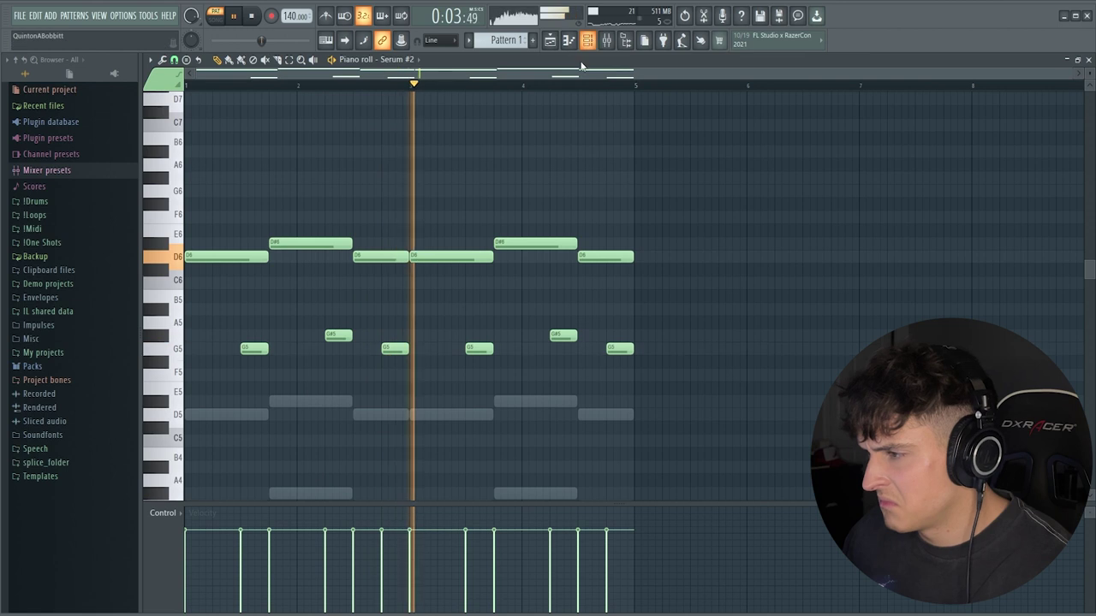
# Add short A#5 notes beneath the long notes of the Serum #2 melody and briefly open its instrument window.
pyautogui.click(587, 309)
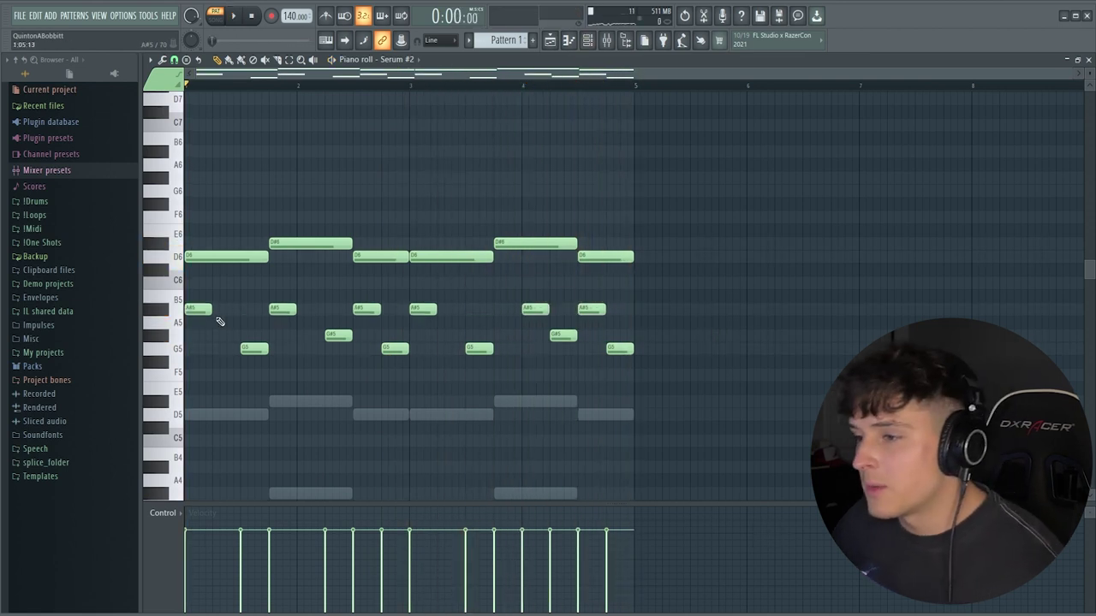
pyautogui.click(588, 45)
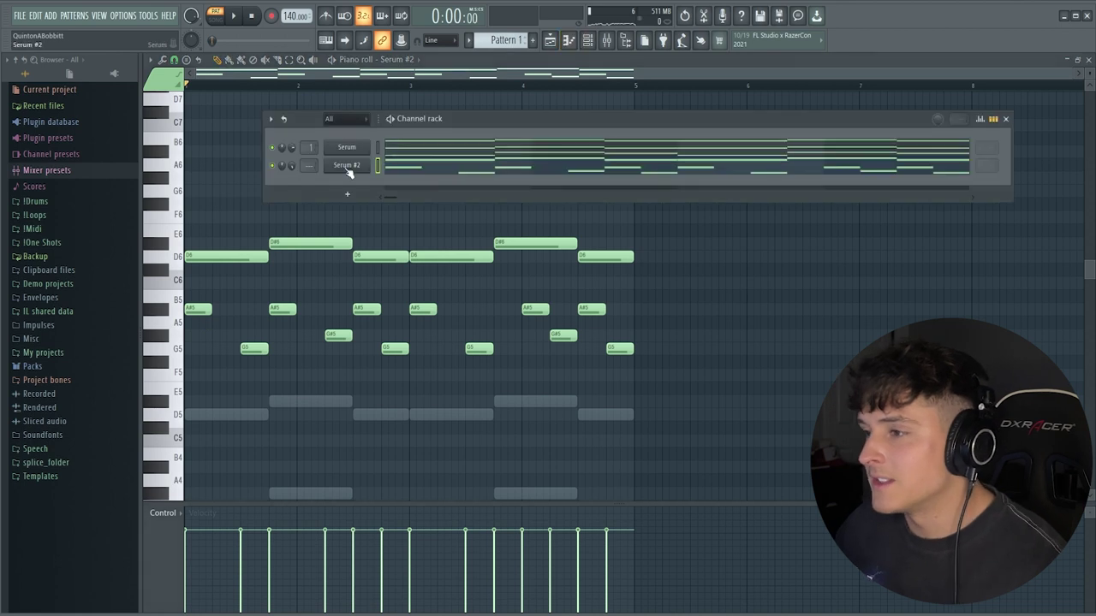
pyautogui.click(347, 168)
pyautogui.press('Escape')
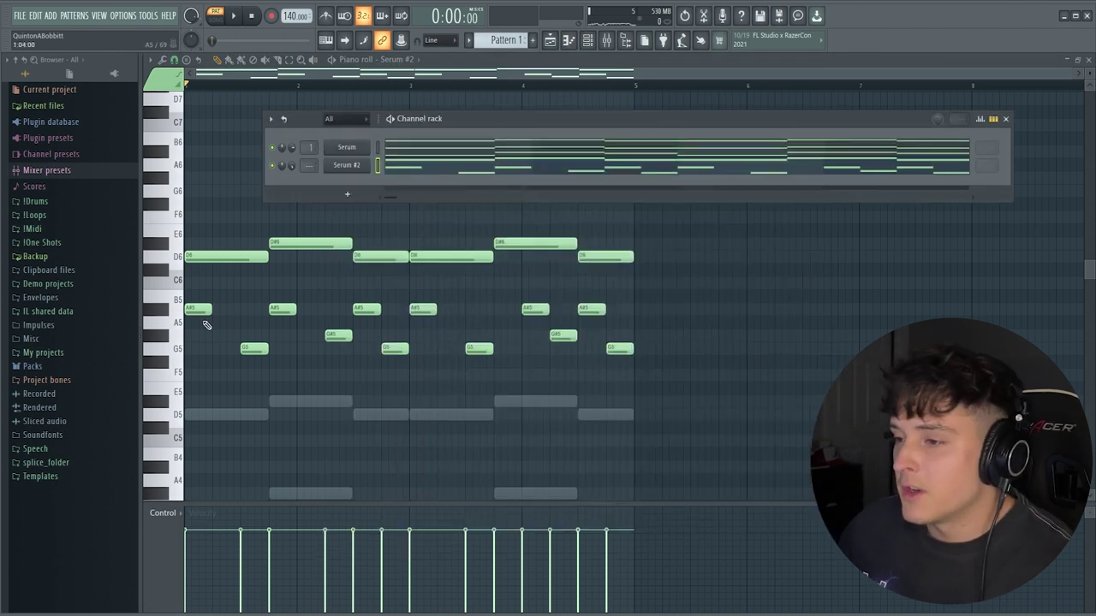
pyautogui.click(241, 72)
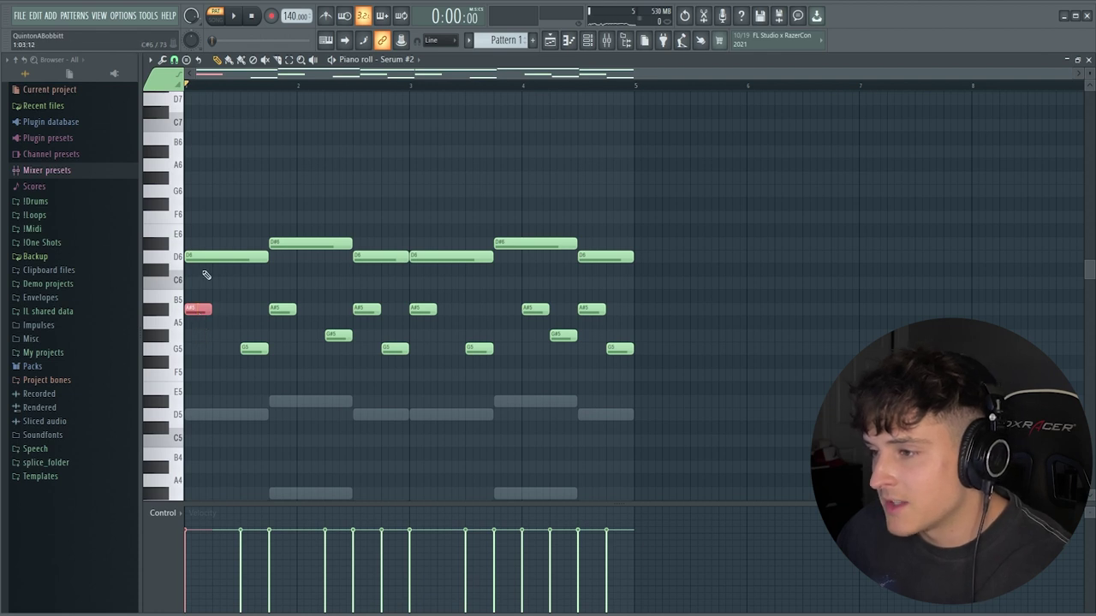
# Play the pattern several times to listen to the Serum #2 melody.
pyautogui.click(588, 40)
pyautogui.rightClick(273, 169)
pyautogui.click(279, 172)
pyautogui.press('space')
pyautogui.press('space')
pyautogui.rightClick(235, 186)
pyautogui.press('space')
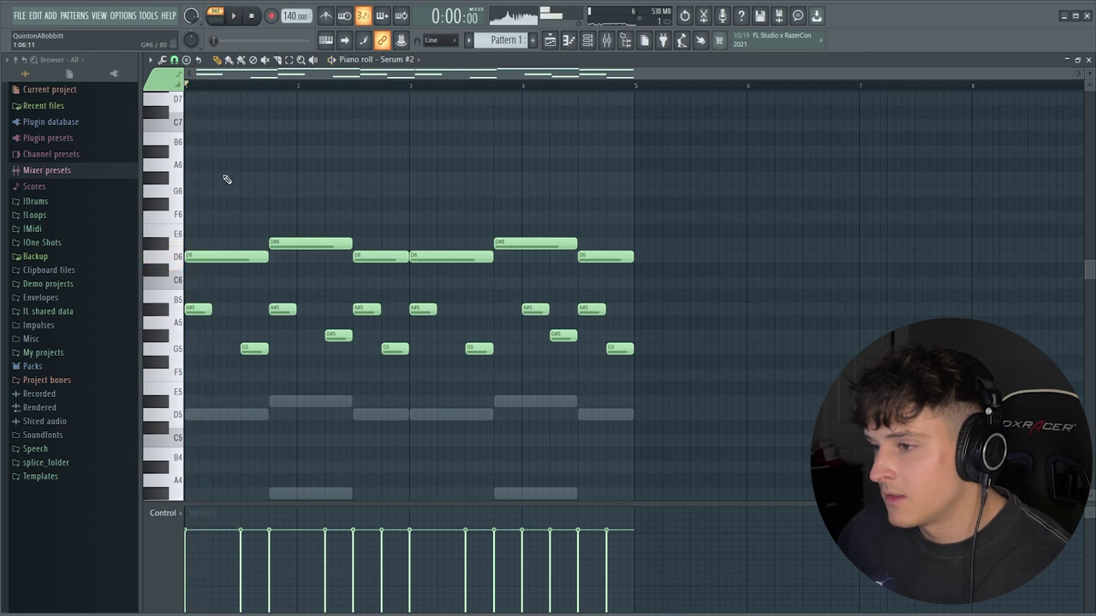
pyautogui.press('space')
pyautogui.press('space')
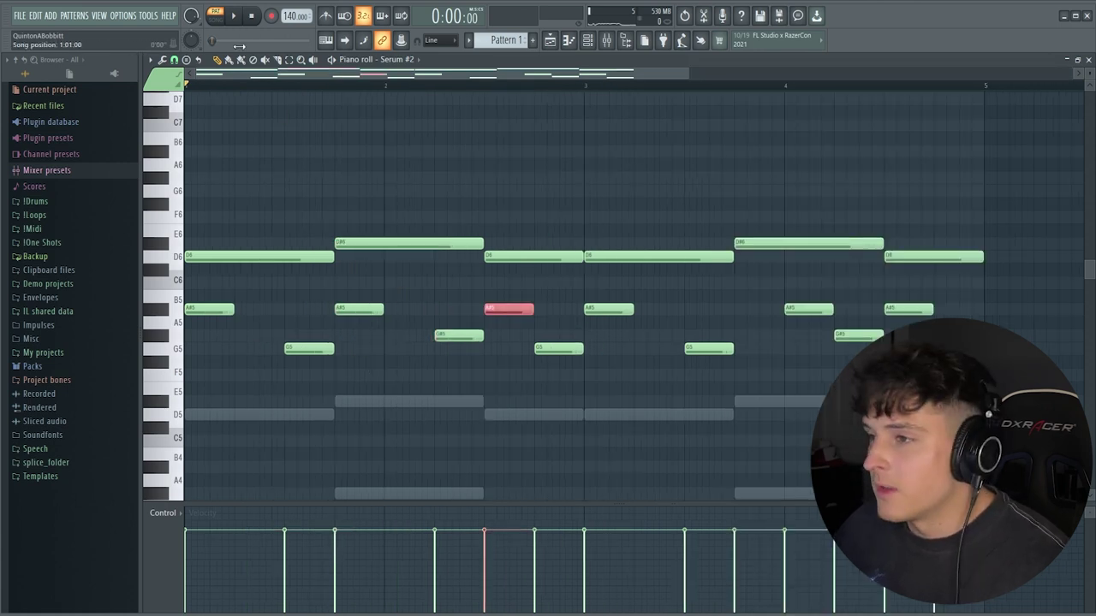
# Route Serum #2 to mixer track 2 and adjust the channel volume while the pattern plays.
pyautogui.scroll(-2, 245, 78)
pyautogui.keyDown('ctrl'); pyautogui.click(331, 130); pyautogui.keyUp('ctrl')
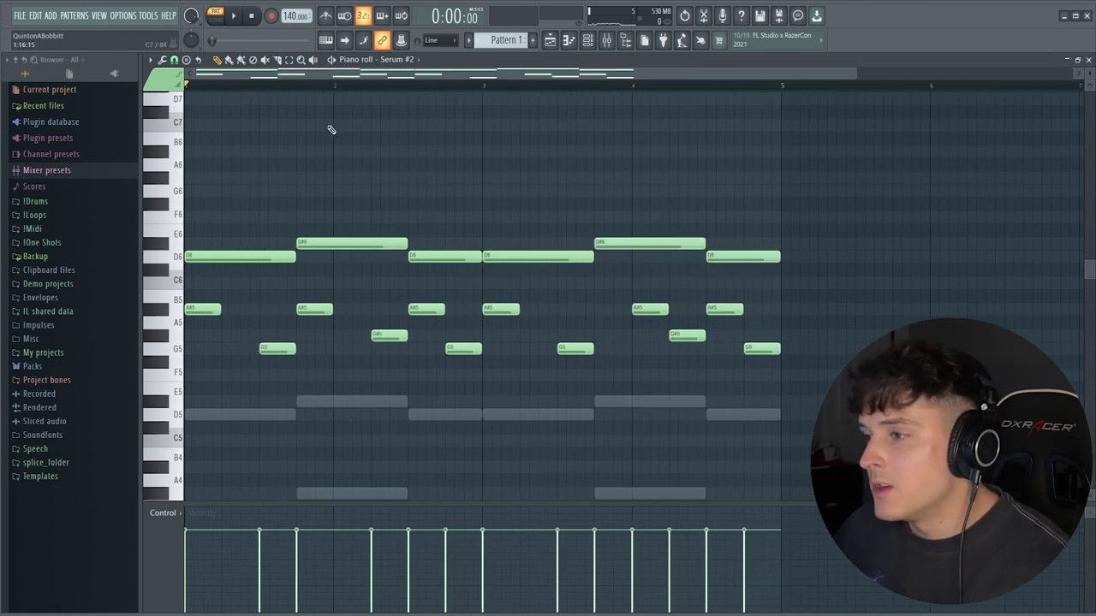
pyautogui.keyDown('ctrl'); pyautogui.scroll(-2, 326, 93); pyautogui.keyUp('ctrl')
pyautogui.press('space')
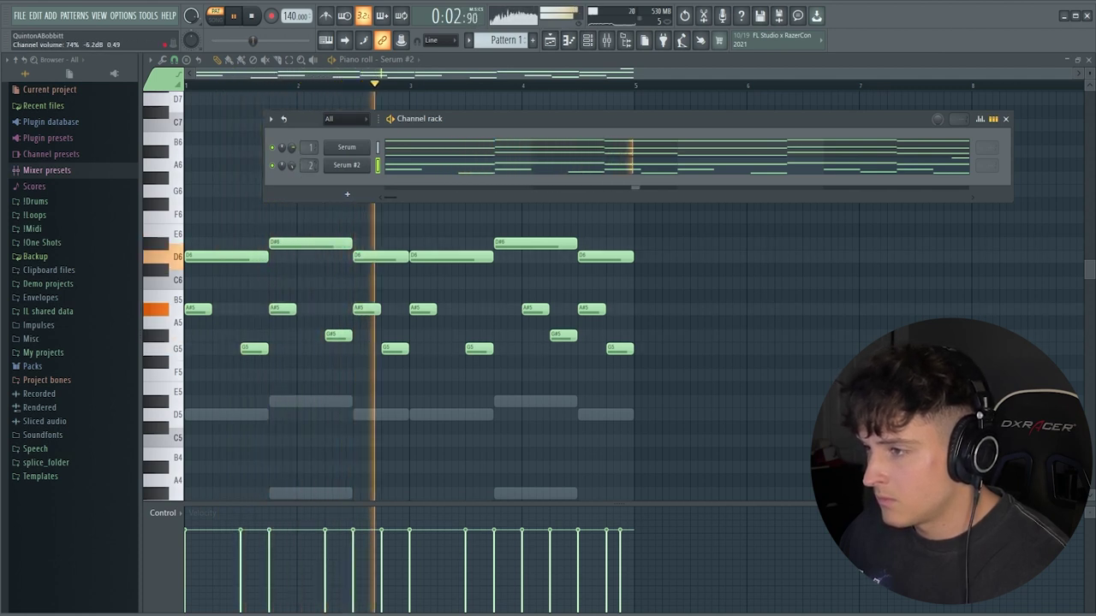
pyautogui.press('F6')
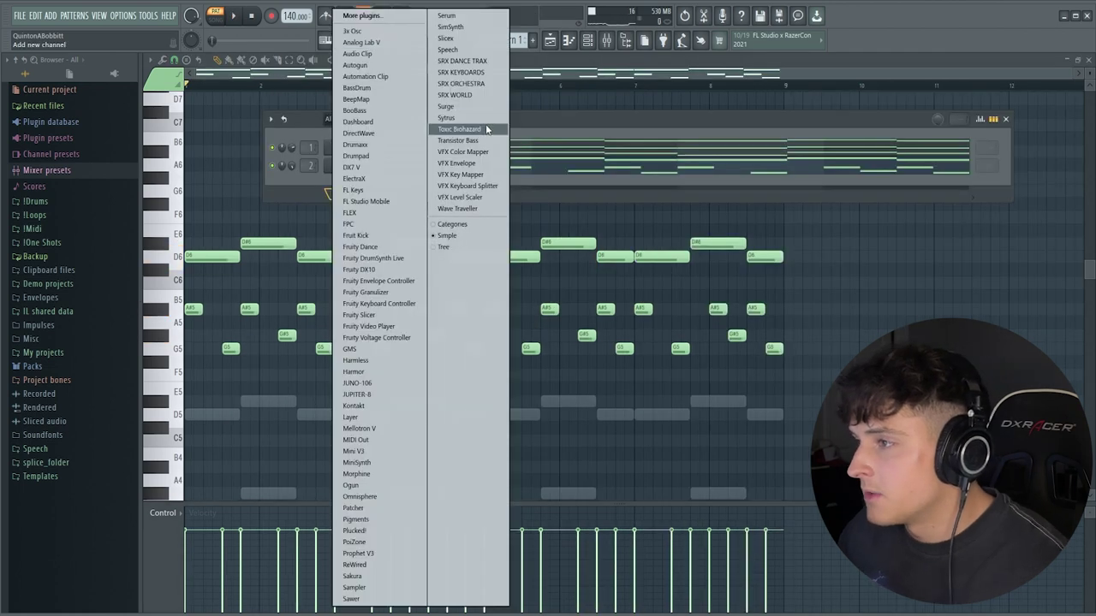
# Add a third Serum channel and load the bass - combat preset from the CYBËR bank.
pyautogui.click(466, 17)
pyautogui.click(492, 179)
pyautogui.moveTo(518, 353)
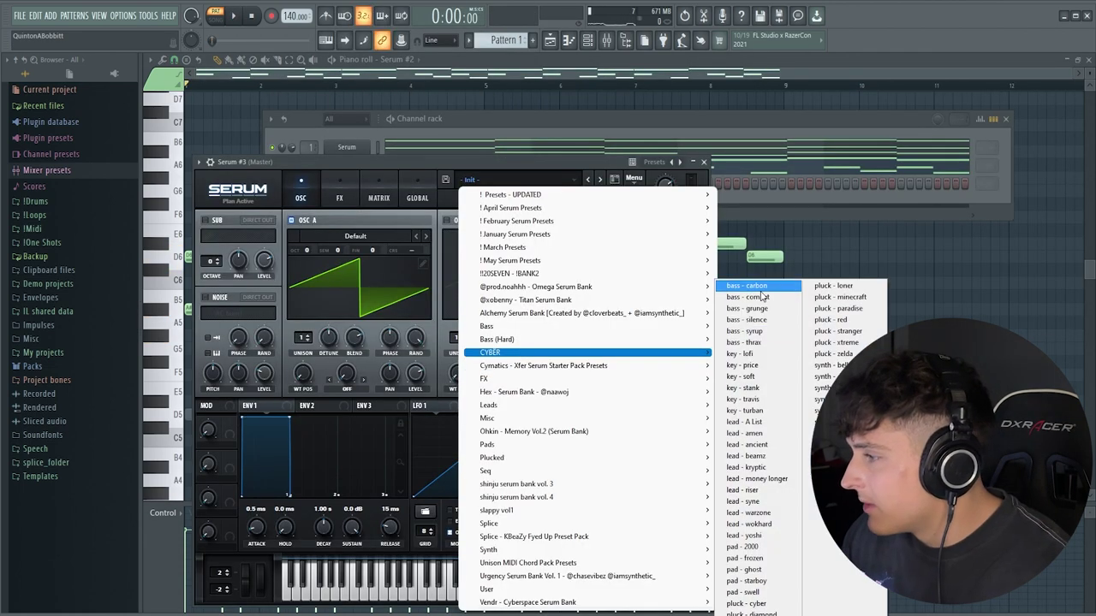
pyautogui.click(761, 297)
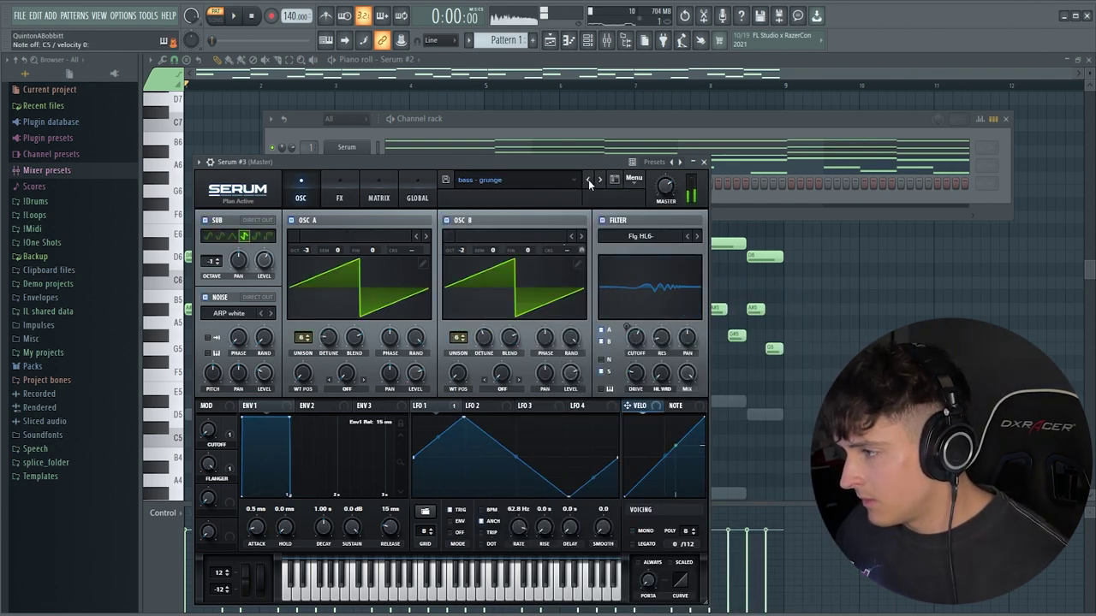
pyautogui.moveTo(526, 168); pyautogui.dragTo(530, 153)
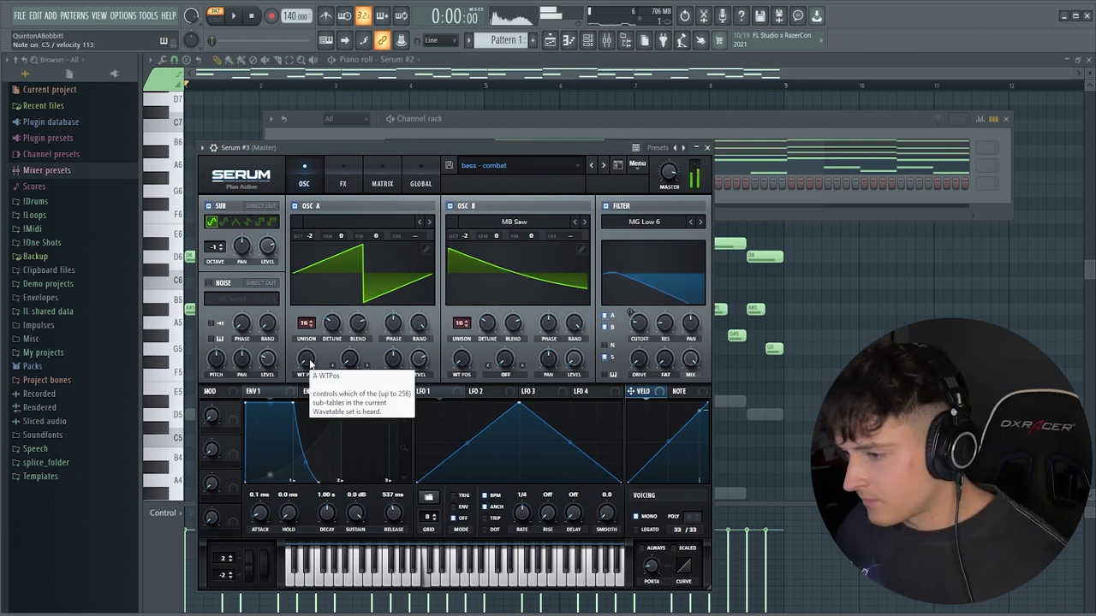
pyautogui.click(315, 391)
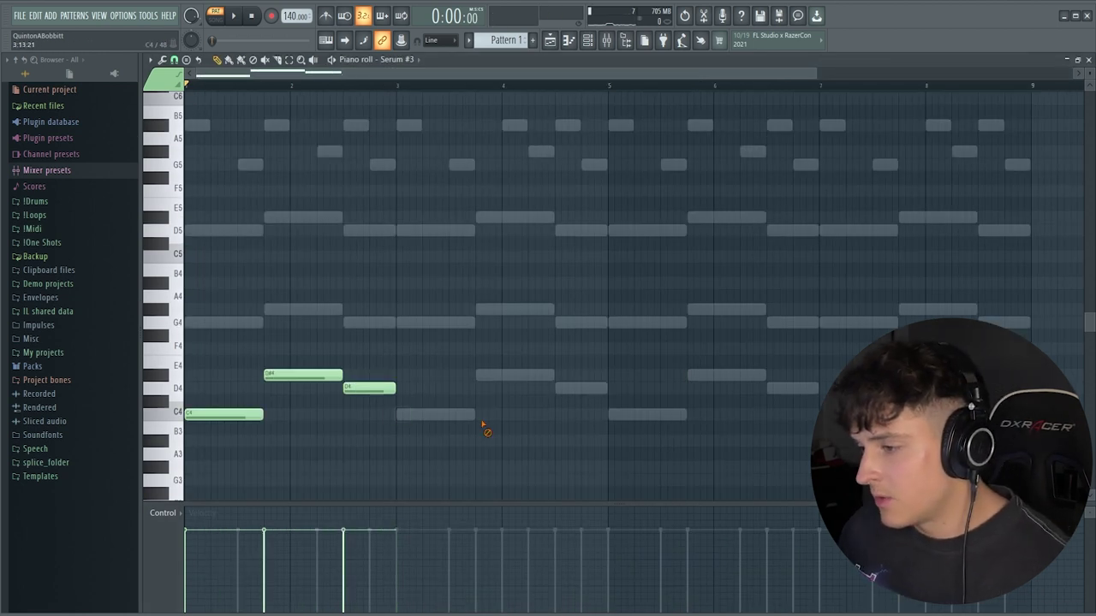
# Duplicate the C4, D#4 and D4 bass notes of Serum #3 to fill four bars and play the result.
pyautogui.hotkey('ctrl', 'b')
pyautogui.hotkey('ctrl', 'd')
pyautogui.press('space')
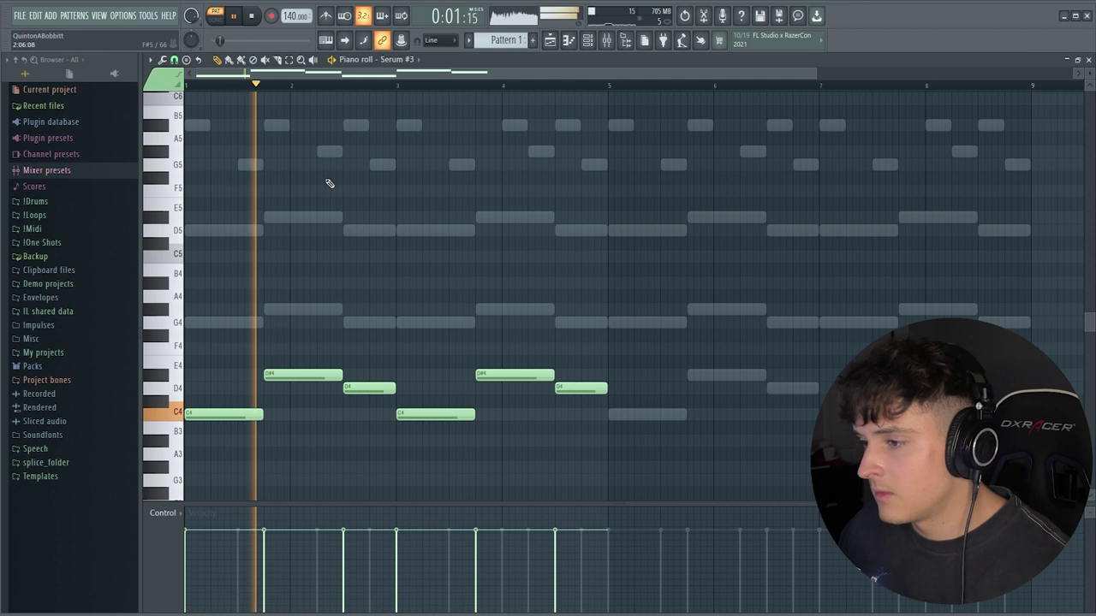
pyautogui.press('space')
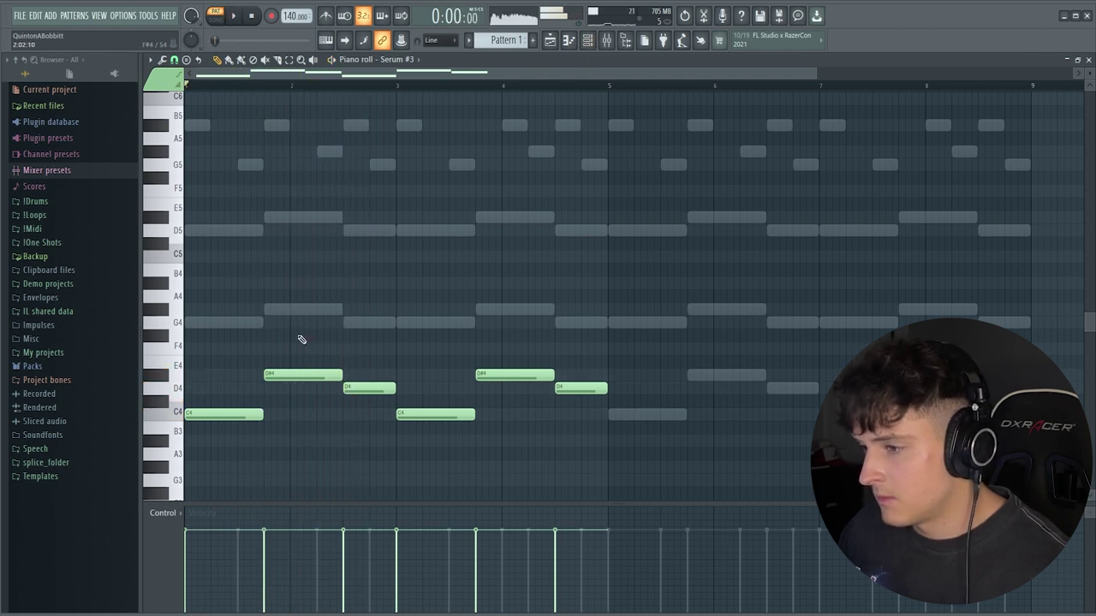
# Replace the second Serum #3 bass note with G#4 after trying D#5, and play the pattern.
pyautogui.press('space')
pyautogui.rightClick(268, 375)
pyautogui.click(266, 219)
pyautogui.press('space')
pyautogui.rightClick(270, 217)
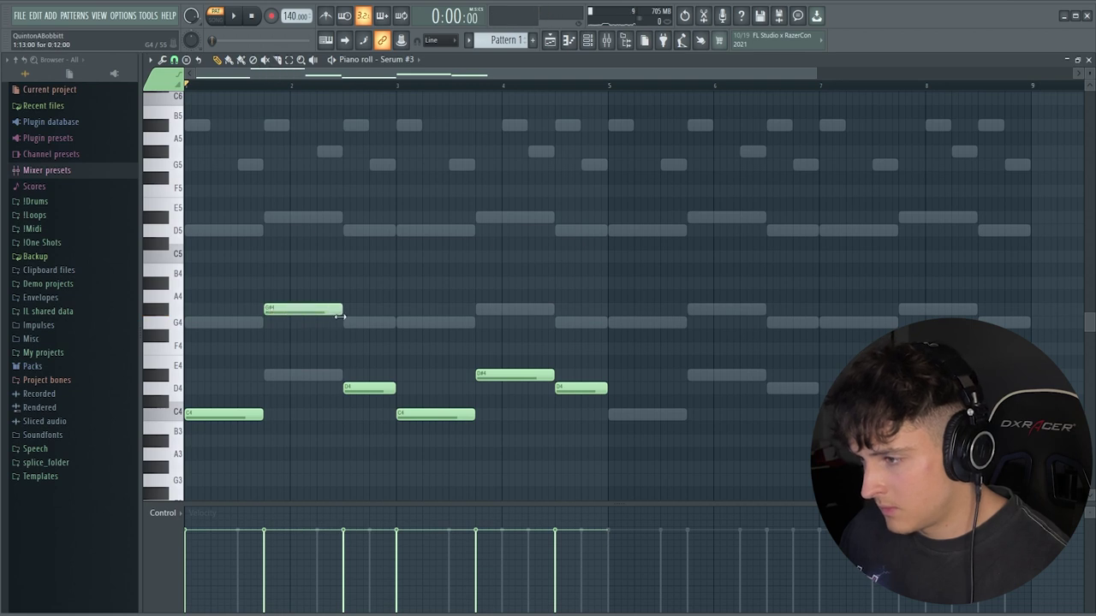
pyautogui.moveTo(311, 313)
pyautogui.mouseDown()
pyautogui.moveTo(307, 380)
pyautogui.moveTo(313, 310)
pyautogui.mouseUp()
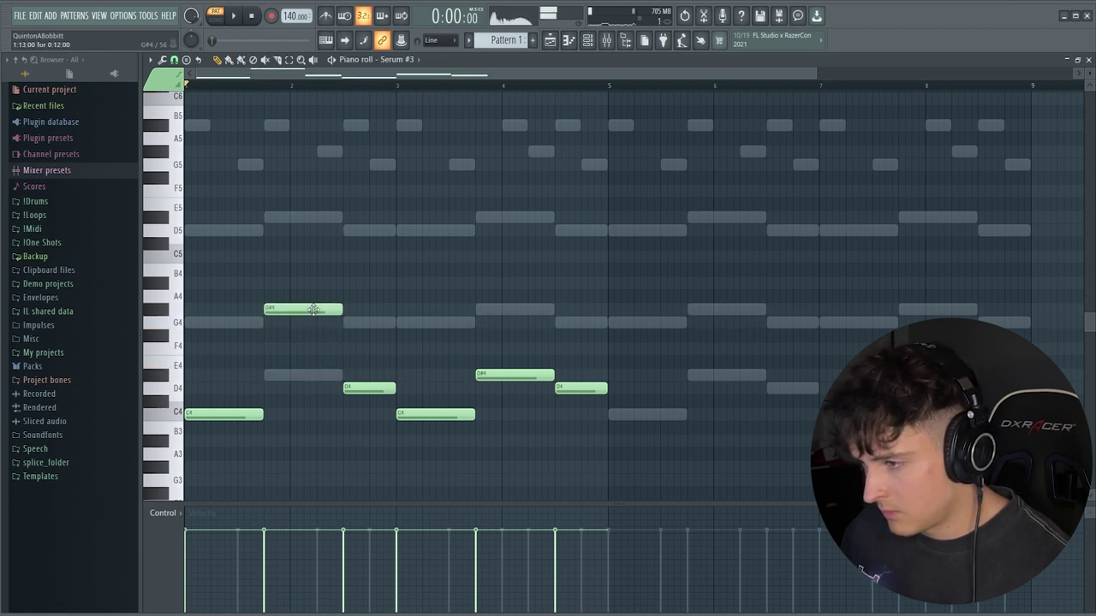
pyautogui.press('space')
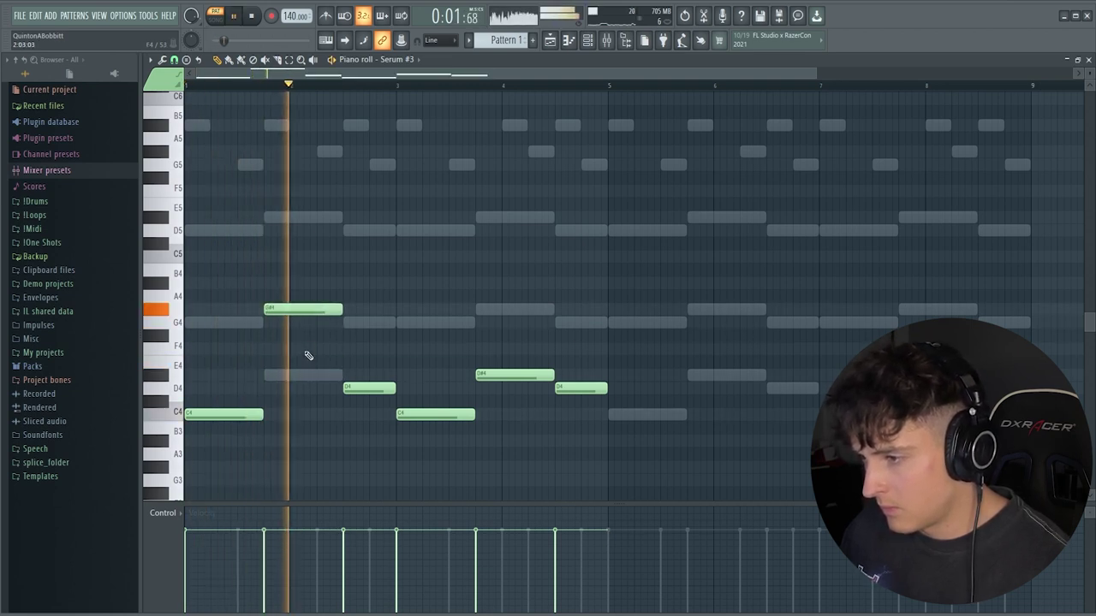
# Try the third Serum #3 bass note at D5 and play the pattern.
pyautogui.moveTo(368, 388); pyautogui.dragTo(395, 230)
pyautogui.press('space')
pyautogui.press('space')
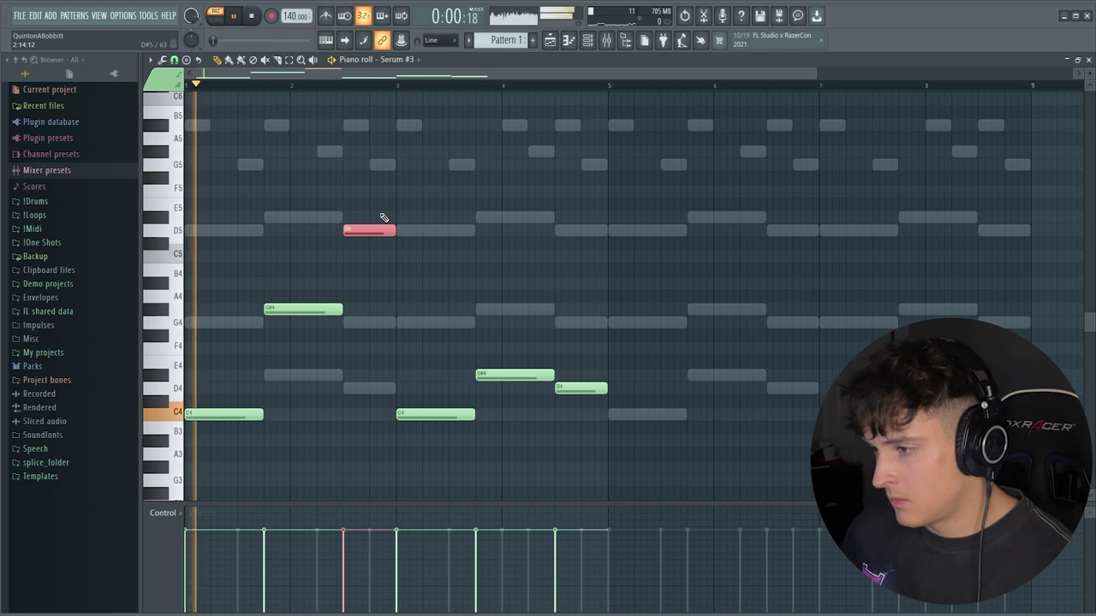
pyautogui.hotkey('ctrl', 'Down')
pyautogui.keyDown('ctrl'); pyautogui.click(382, 220); pyautogui.keyUp('ctrl')
# Place the third Serum #3 bass note at G4 and play the pattern.
pyautogui.press('space')
pyautogui.click(345, 257)
pyautogui.press('space')
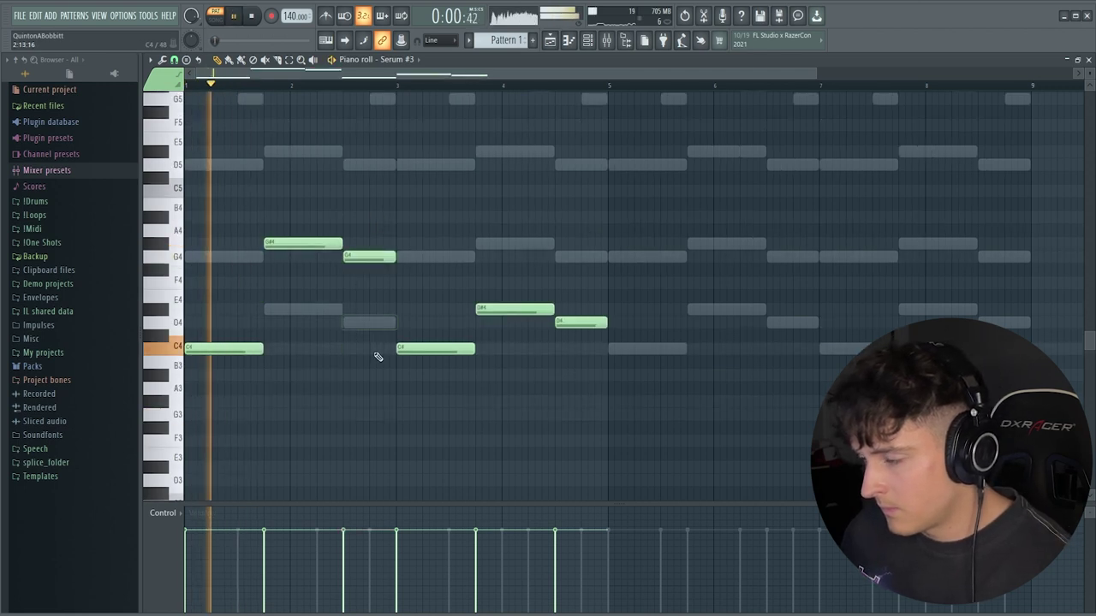
# Replace the last two Serum #3 bass notes with G#4 and G4 to match the first half, and play the pattern.
pyautogui.click(591, 42)
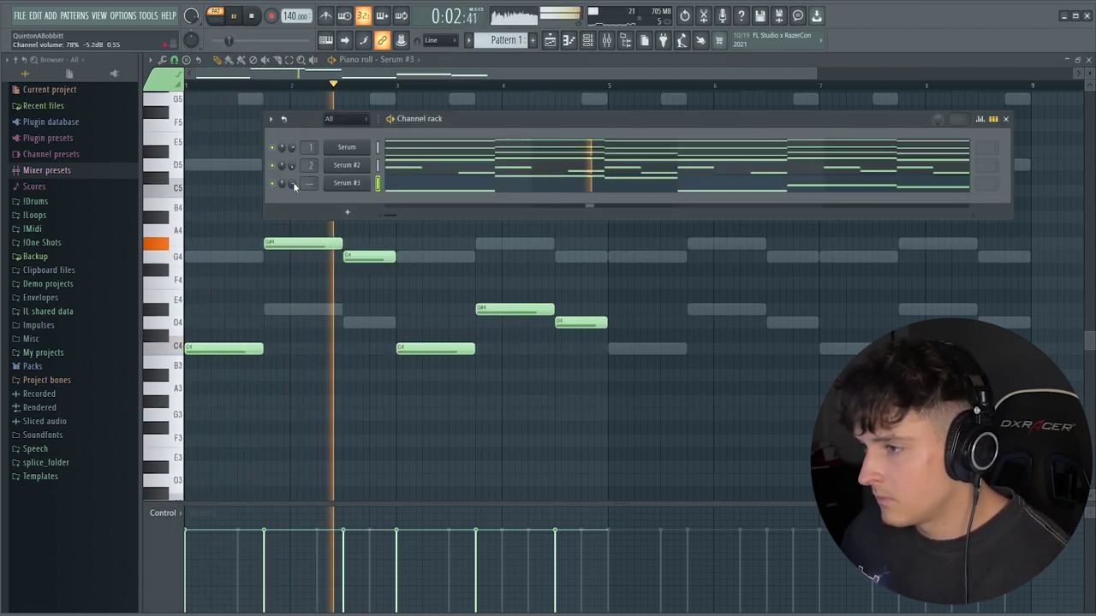
pyautogui.press('F6')
pyautogui.rightClick(575, 323)
pyautogui.rightClick(522, 310)
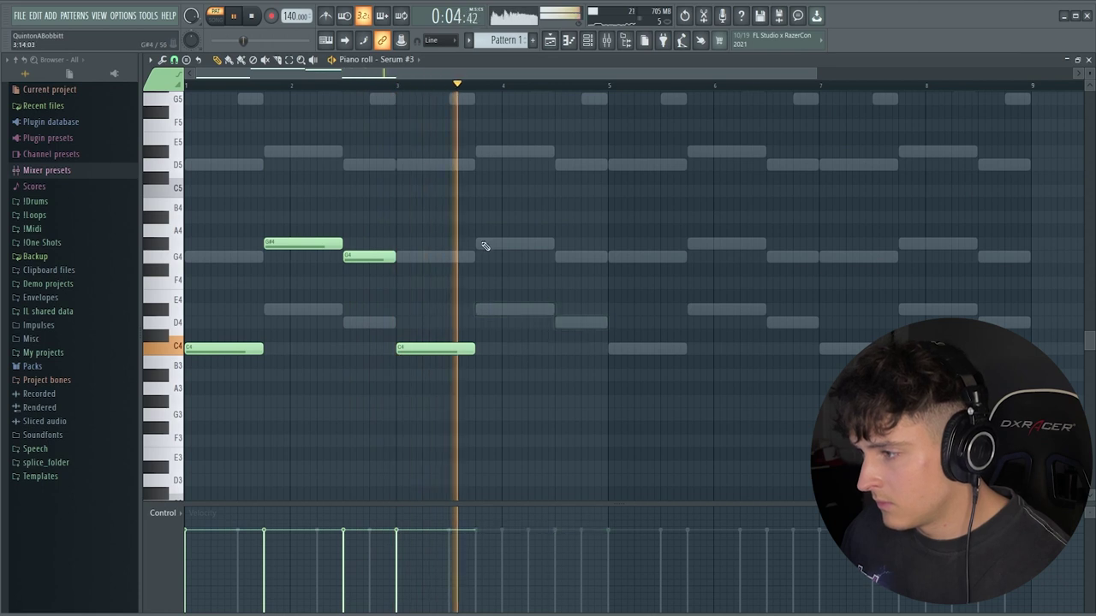
pyautogui.click(479, 244)
pyautogui.click(563, 258)
pyautogui.press('space')
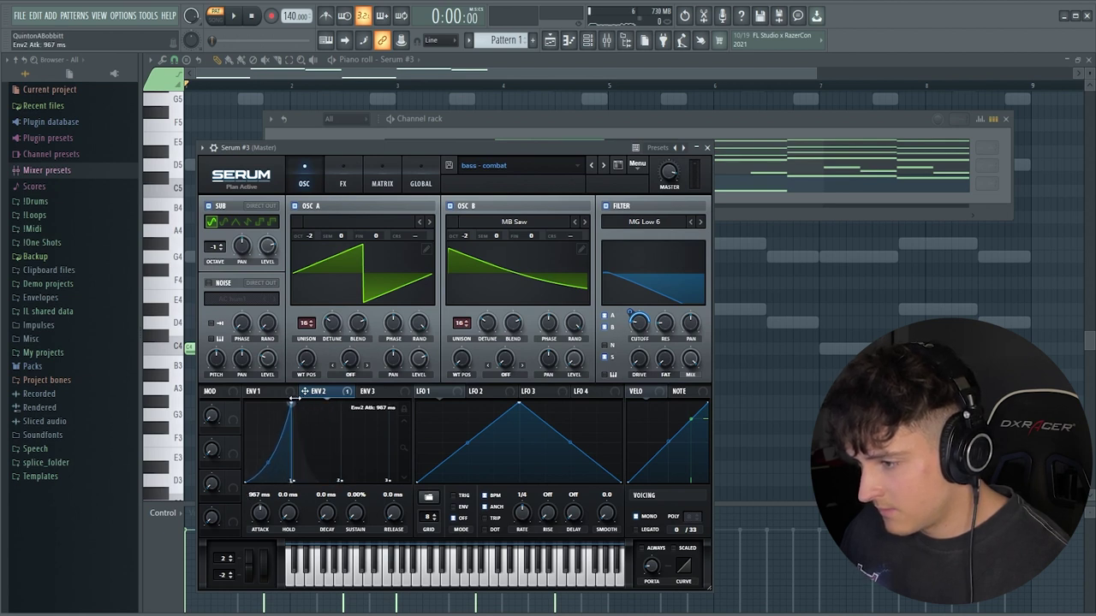
pyautogui.press('space')
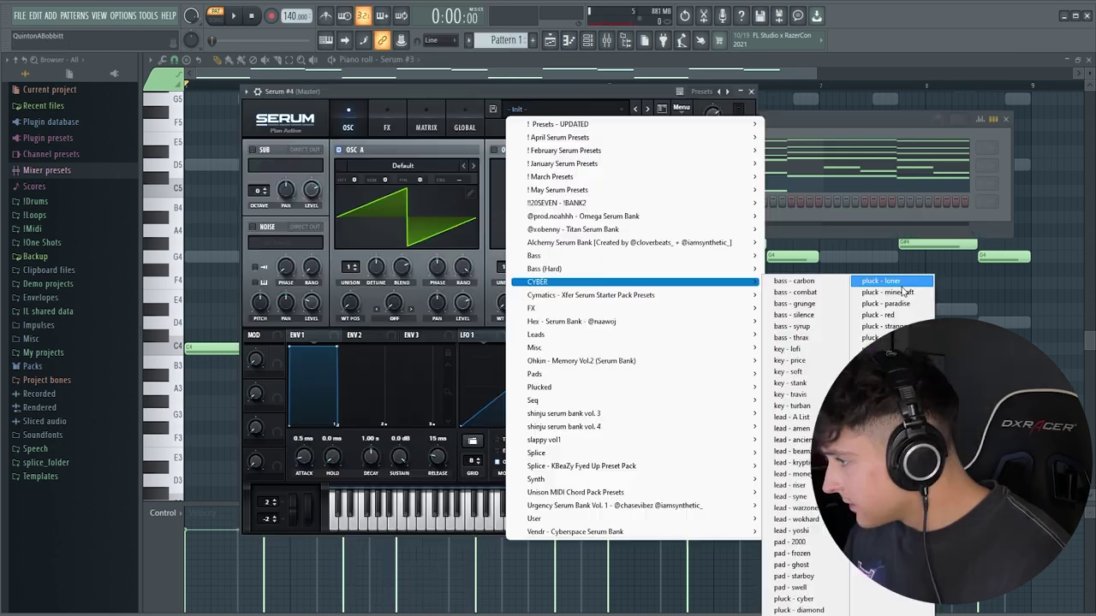
# Load pluck - cyber from the CYBËR bank in Serum #4 and browse the following presets to pluck - paradise.
pyautogui.click(796, 600)
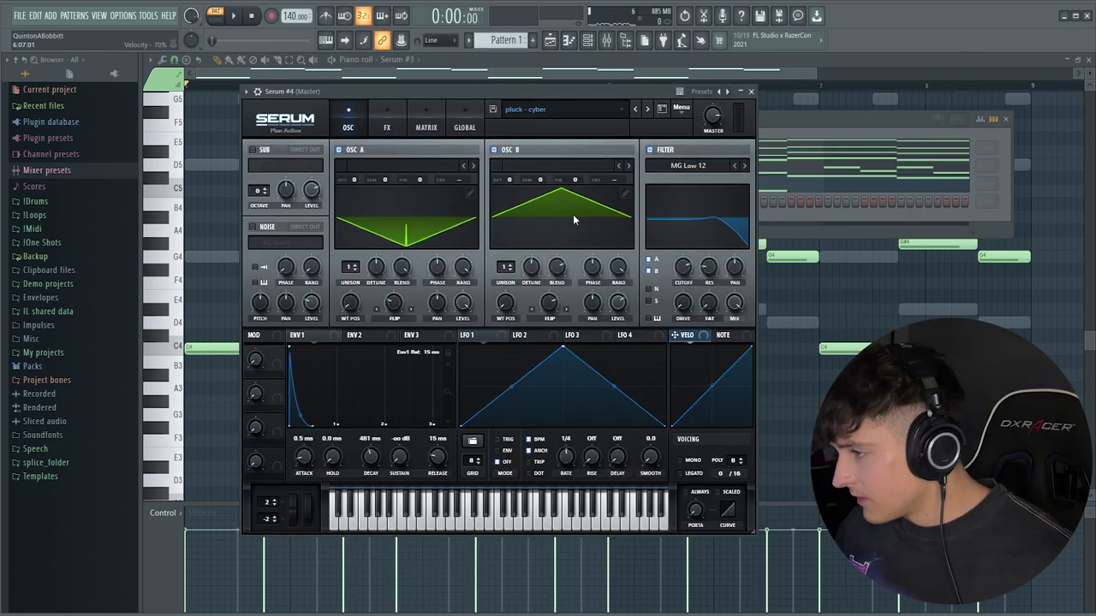
pyautogui.click(659, 109)
pyautogui.click(649, 108)
pyautogui.click(649, 109)
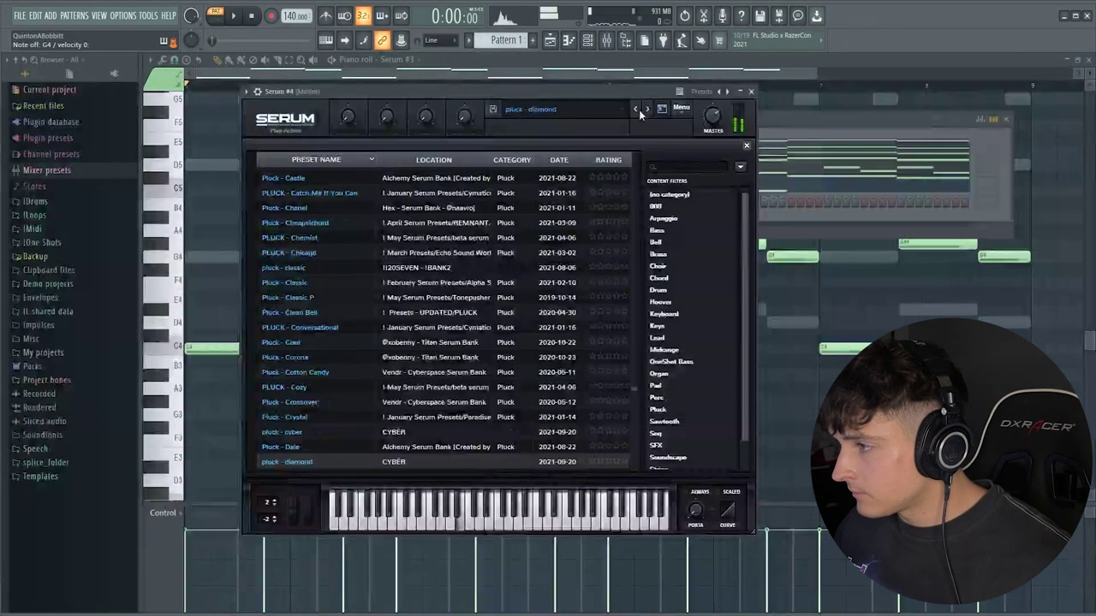
pyautogui.click(610, 108)
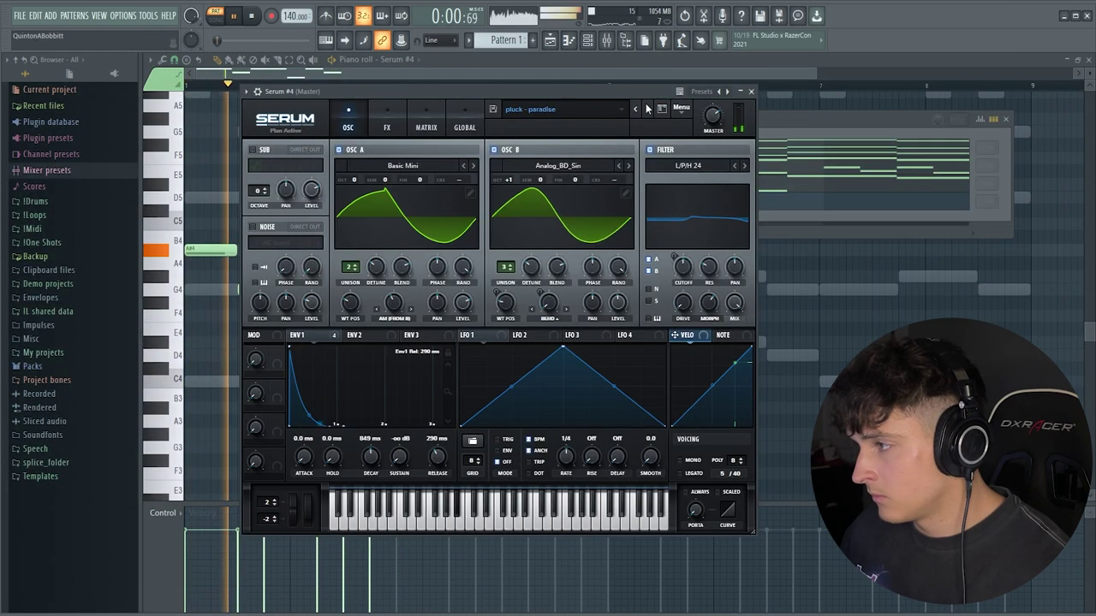
# Transpose the Serum #4 pluck notes up two octaves and duplicate the two-bar phrase once.
pyautogui.click(469, 74)
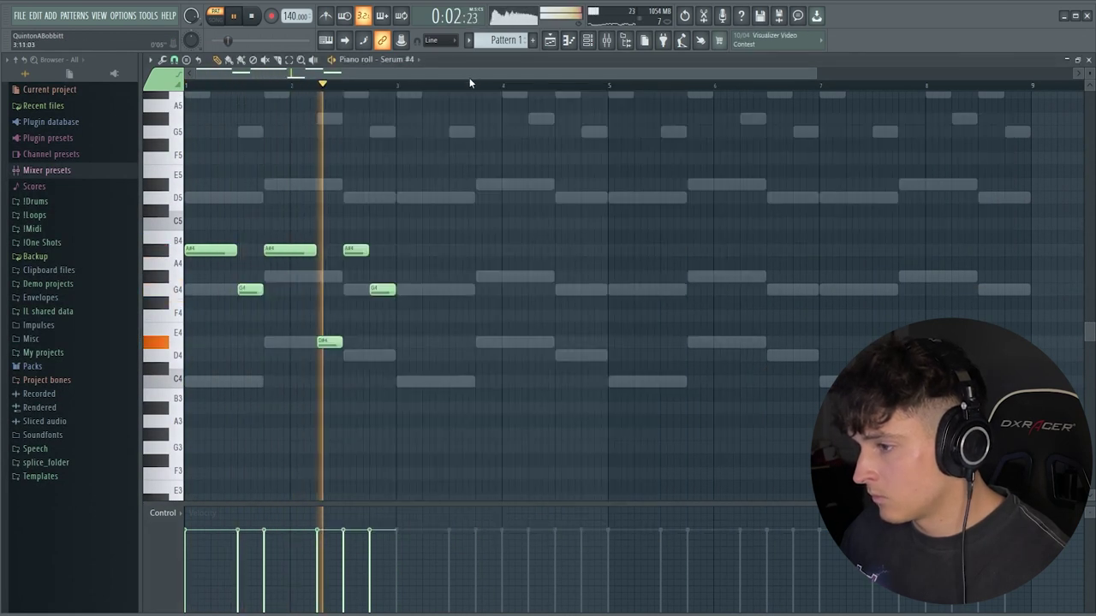
pyautogui.hotkey('ctrl', 'Up')
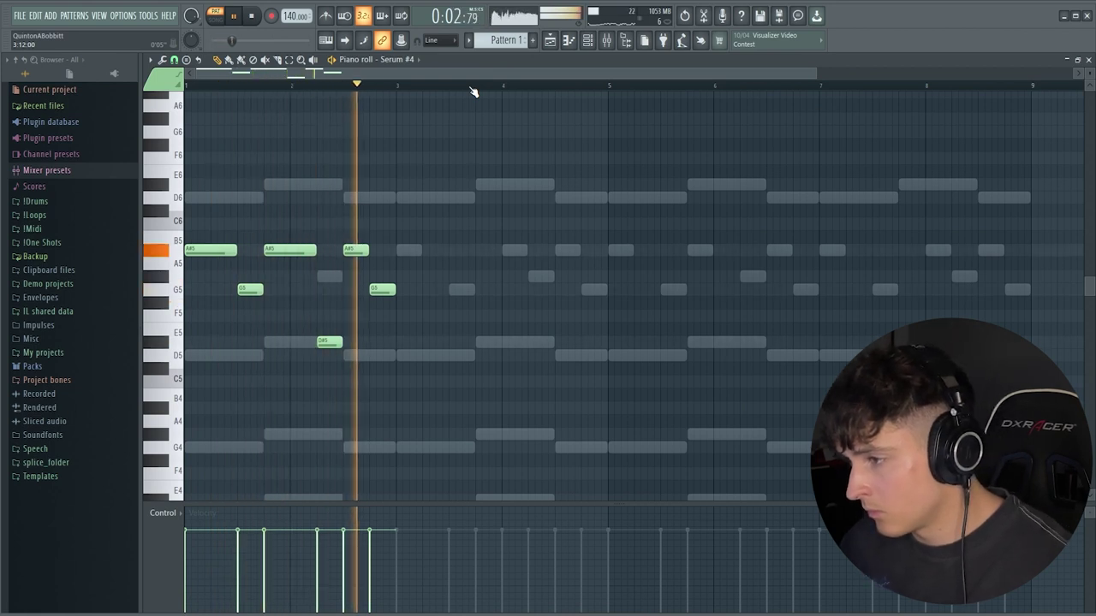
pyautogui.hotkey('ctrl', 'Up')
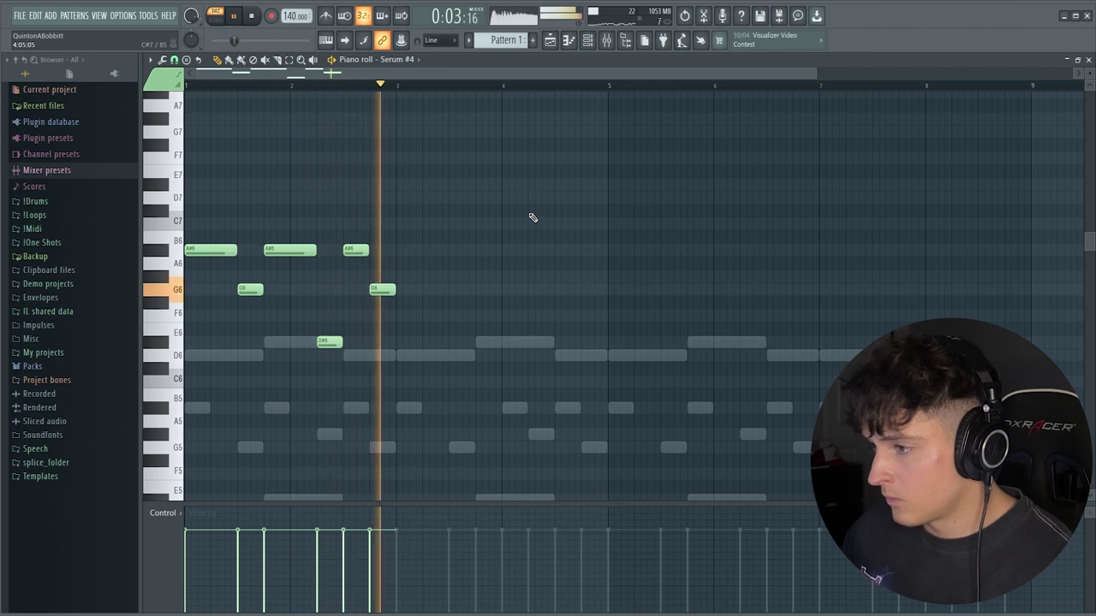
pyautogui.hotkey('ctrl', 'b')
# Route Serum #4 to mixer Insert 3 and load ValhallaVintageVerb in its first effect slot.
pyautogui.press('F6')
pyautogui.press('space')
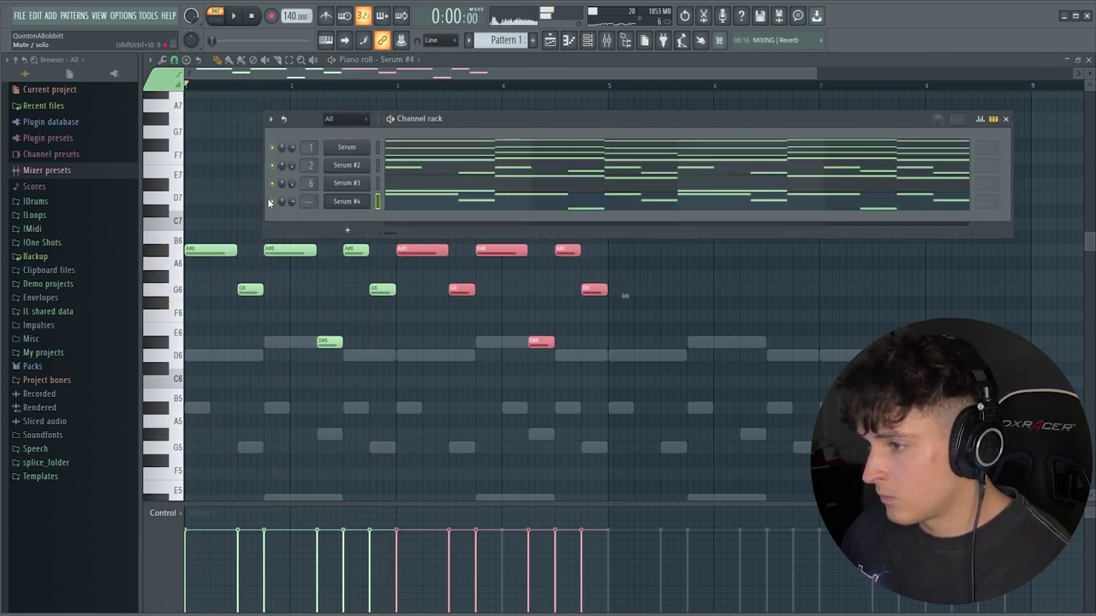
pyautogui.press('F9')
pyautogui.click(964, 164)
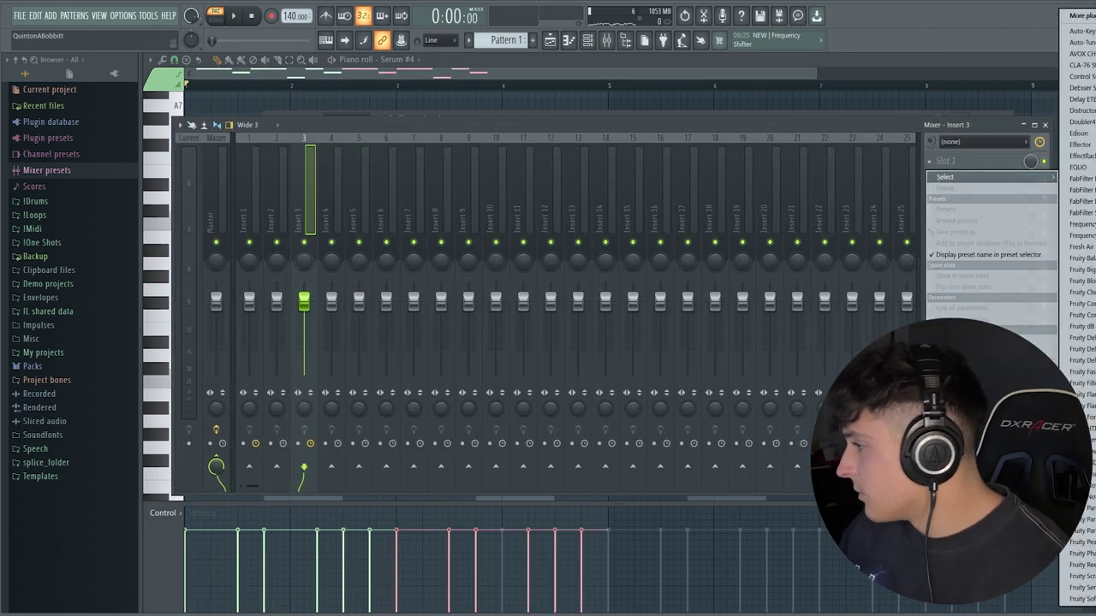
pyautogui.click(1095, 385)
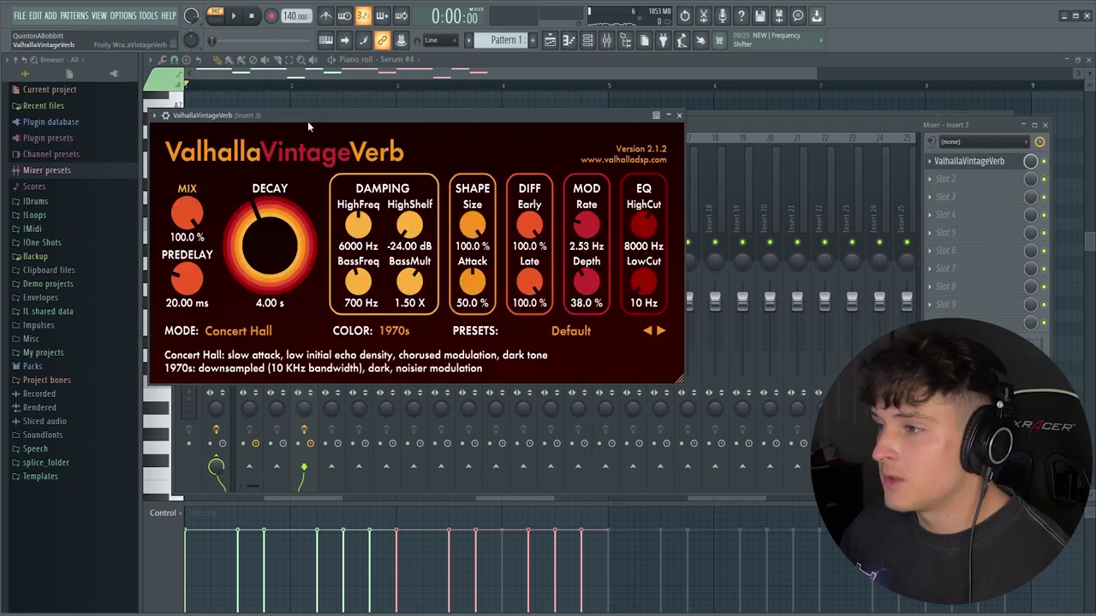
# Set the ValhallaVintageVerb mix to about 81.2 % and raise the Insert 3 fader to about 1.1 dB while the pattern plays.
pyautogui.moveTo(307, 121); pyautogui.dragTo(306, 102)
pyautogui.moveTo(209, 189); pyautogui.dragTo(189, 204)
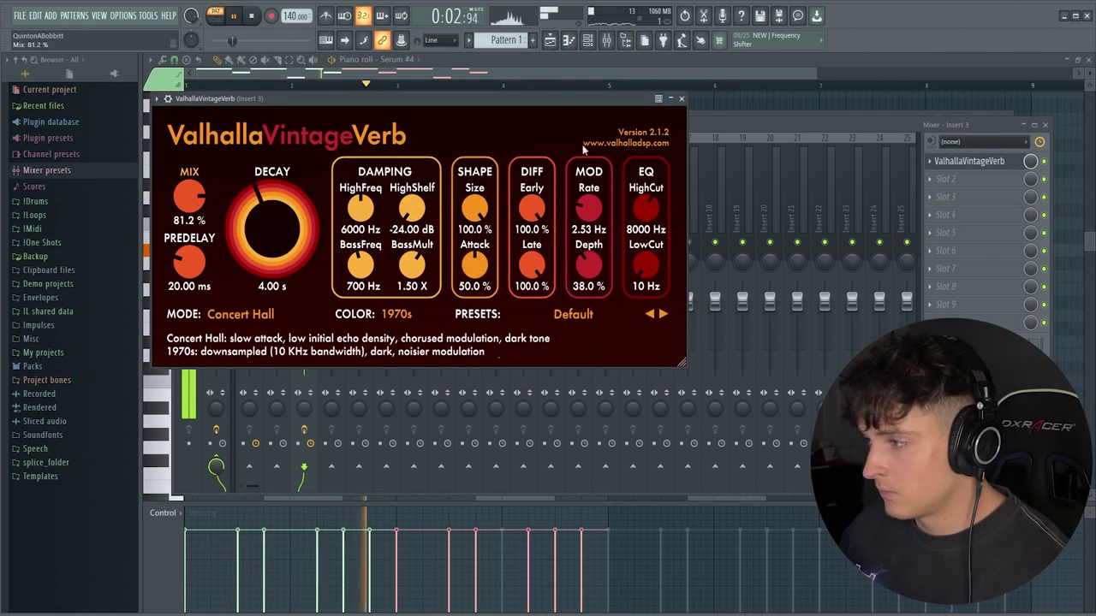
pyautogui.click(681, 99)
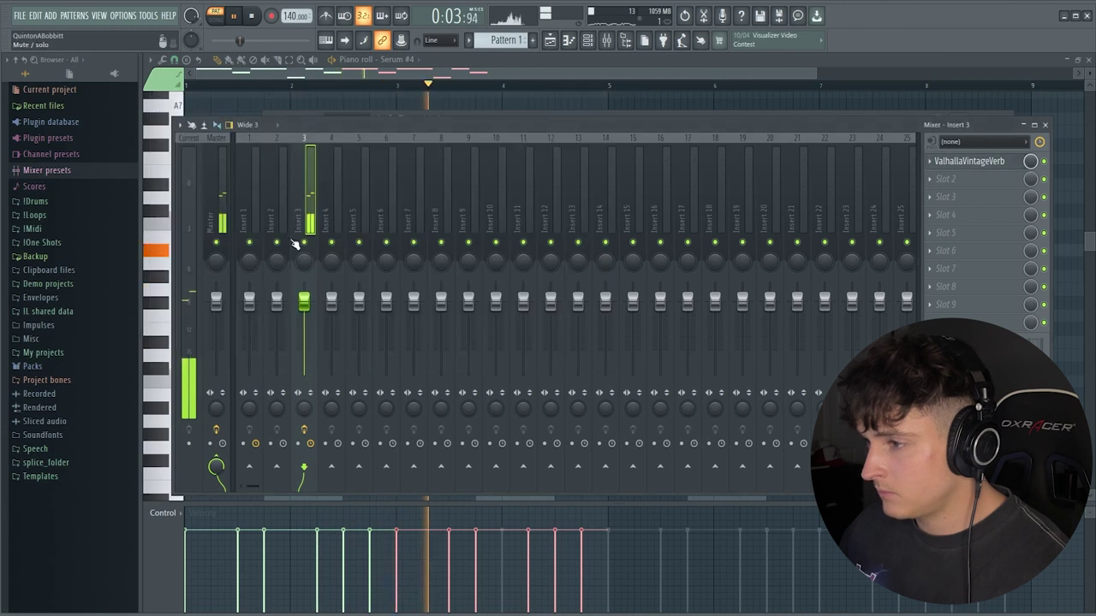
pyautogui.click(494, 114)
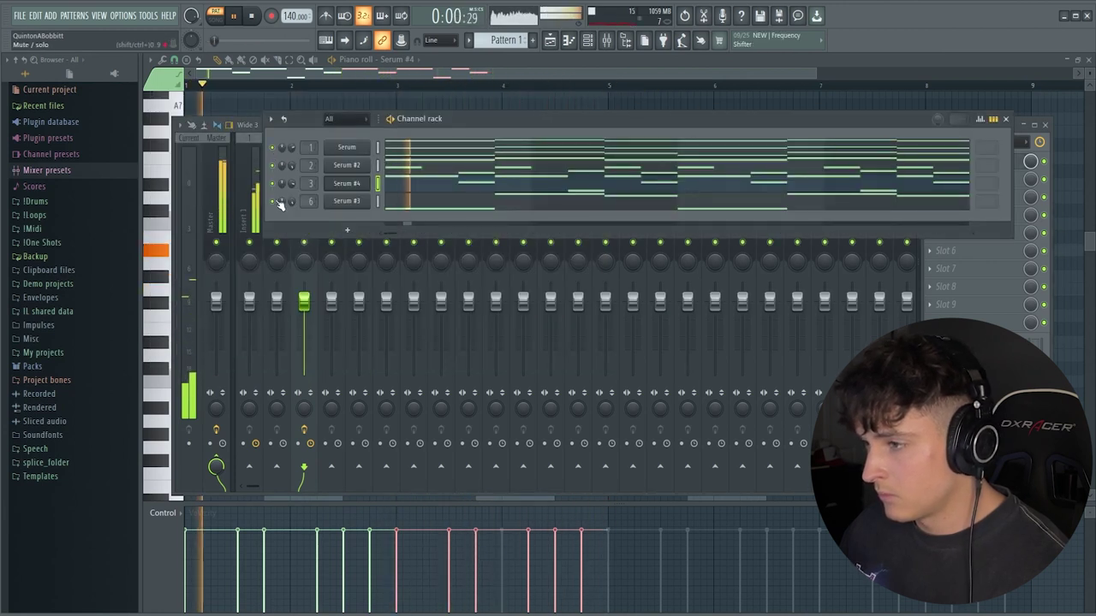
pyautogui.moveTo(305, 303); pyautogui.dragTo(305, 299)
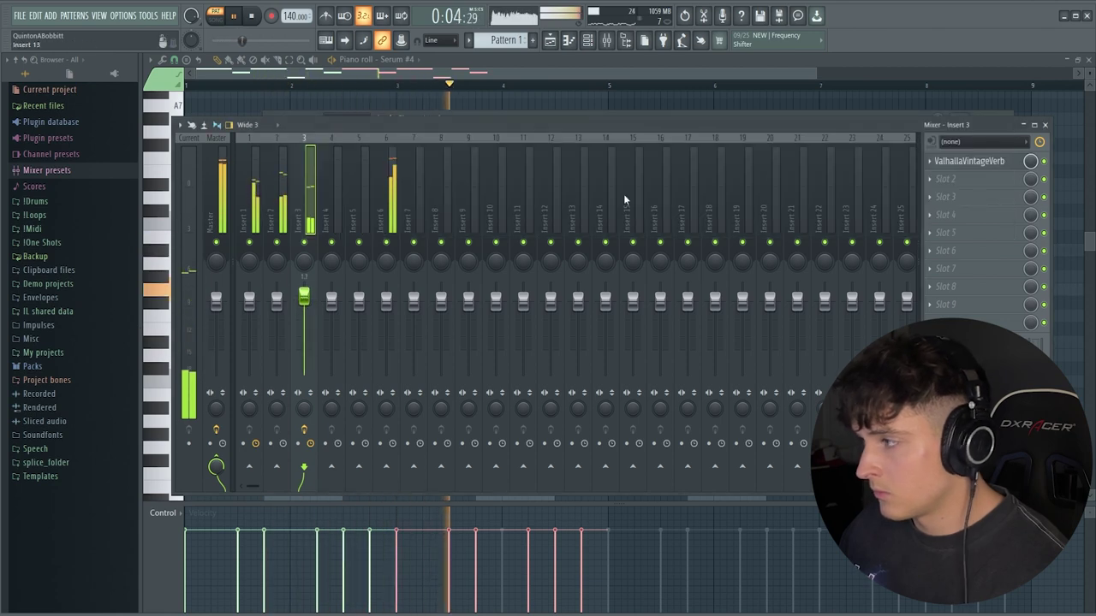
pyautogui.click(968, 161)
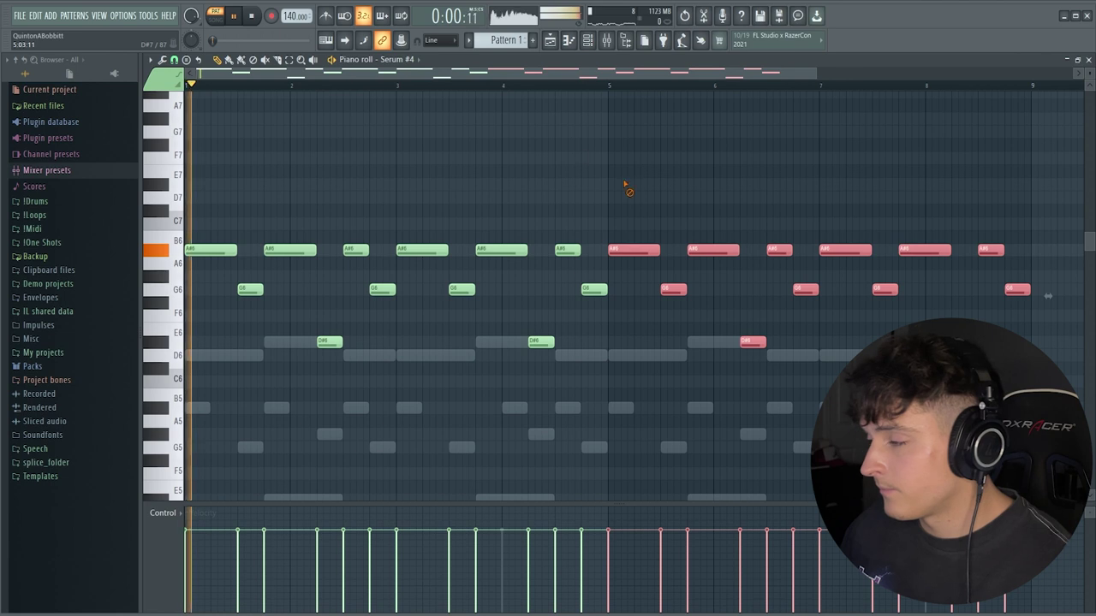
# Repeat the Serum #4 pluck phrase across all eight bars, deselect the notes and play the pattern.
pyautogui.hotkey('ctrl', 'd')
pyautogui.scroll(-2, 472, 87)
pyautogui.click(587, 43)
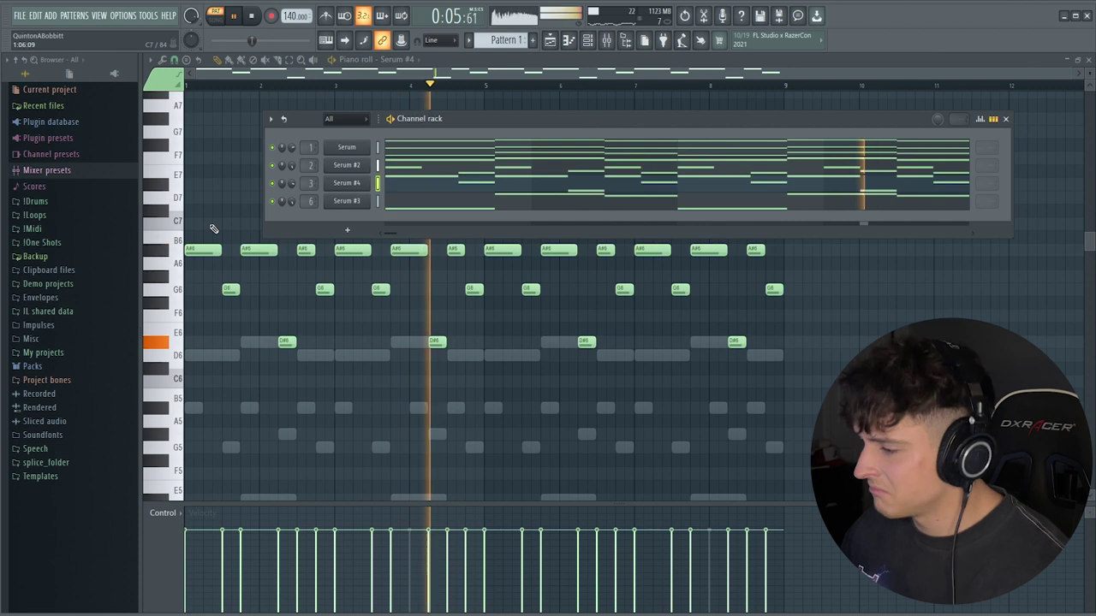
pyautogui.press('space')
pyautogui.doubleClick(305, 183)
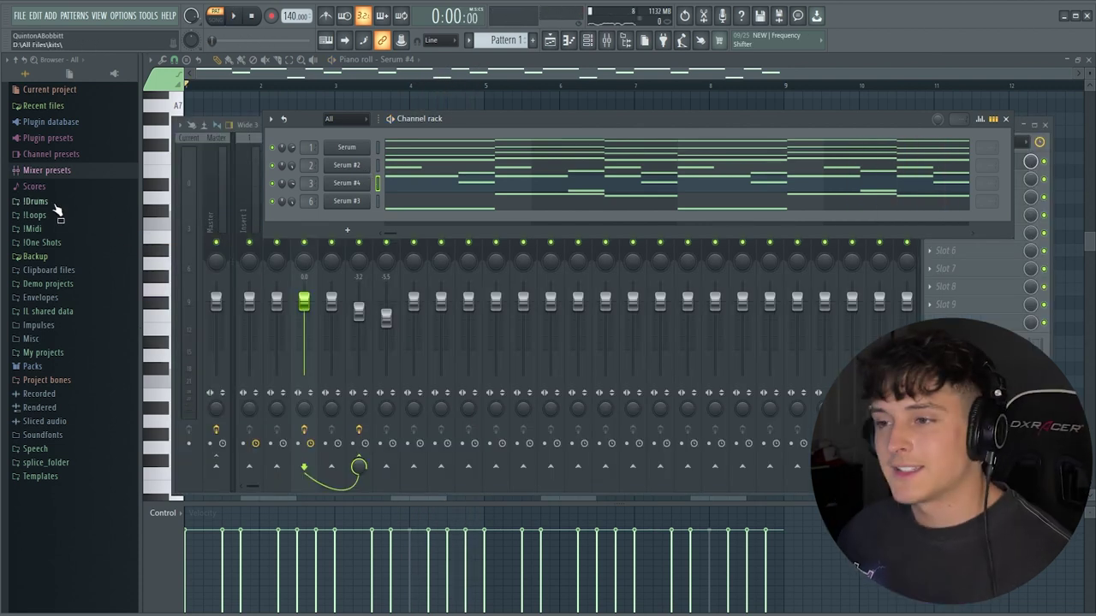
# Audition the snares in the CYBER - Drum Kit's SNARE folder and add strength - snare as a new channel.
pyautogui.click(55, 205)
pyautogui.click(43, 270)
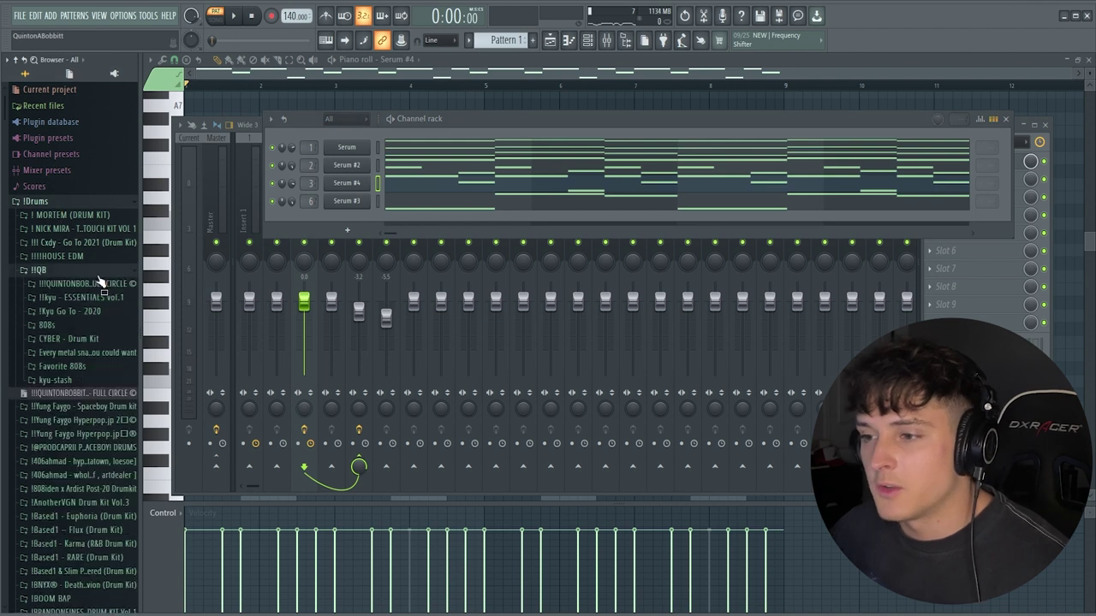
pyautogui.click(68, 339)
pyautogui.click(77, 365)
pyautogui.click(77, 367)
pyautogui.click(83, 424)
pyautogui.click(85, 449)
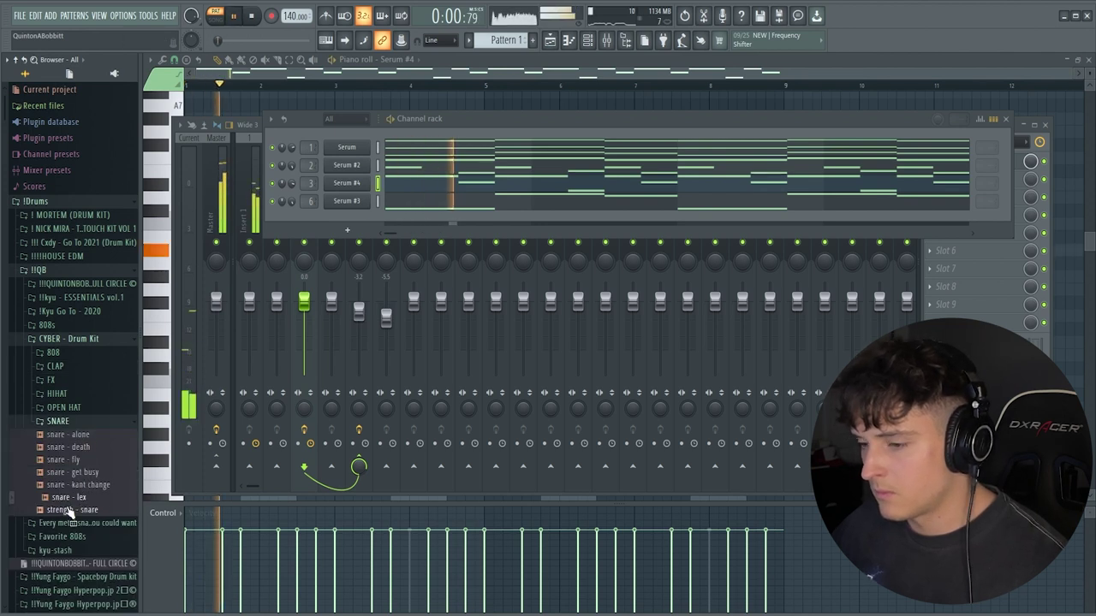
pyautogui.moveTo(68, 511); pyautogui.dragTo(349, 223)
# Place strength - snare hits on steps 9, 25, 41 and 57 and play the pattern.
pyautogui.press('space')
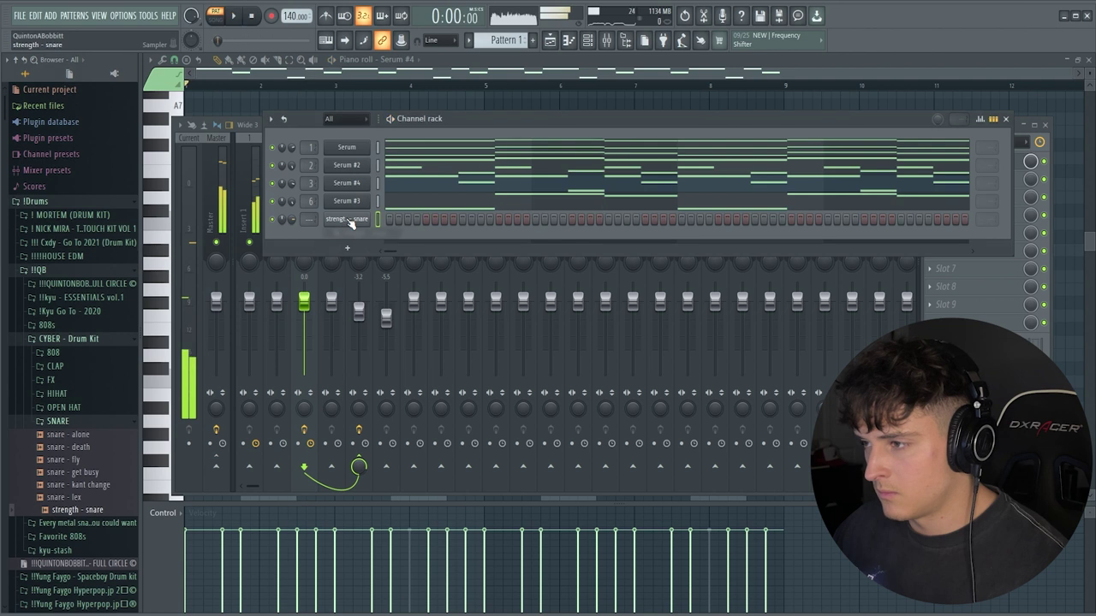
pyautogui.click(463, 219)
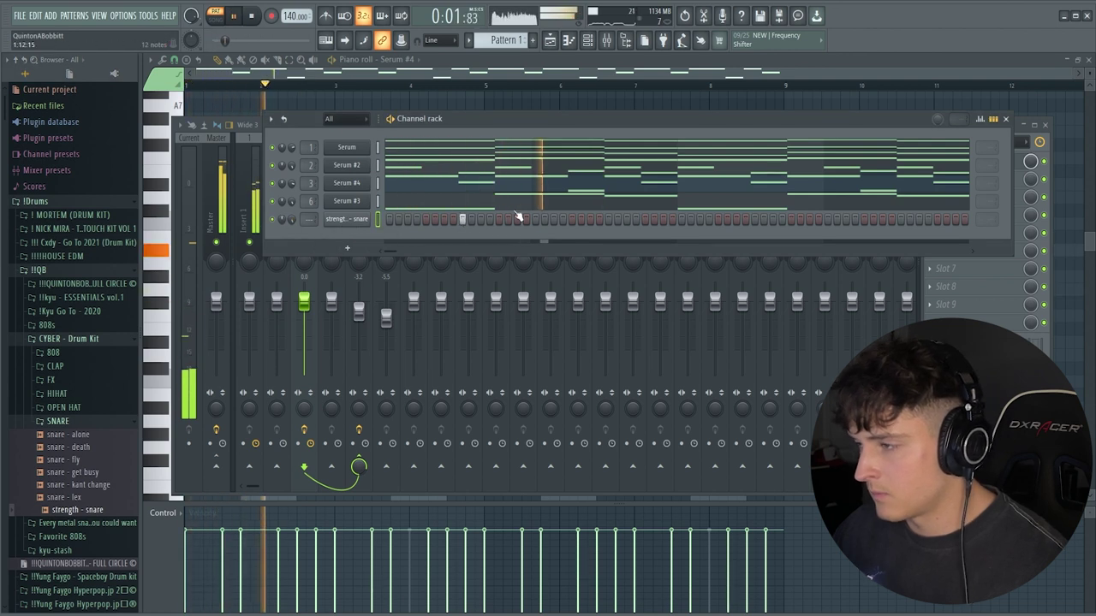
pyautogui.click(608, 220)
pyautogui.click(754, 219)
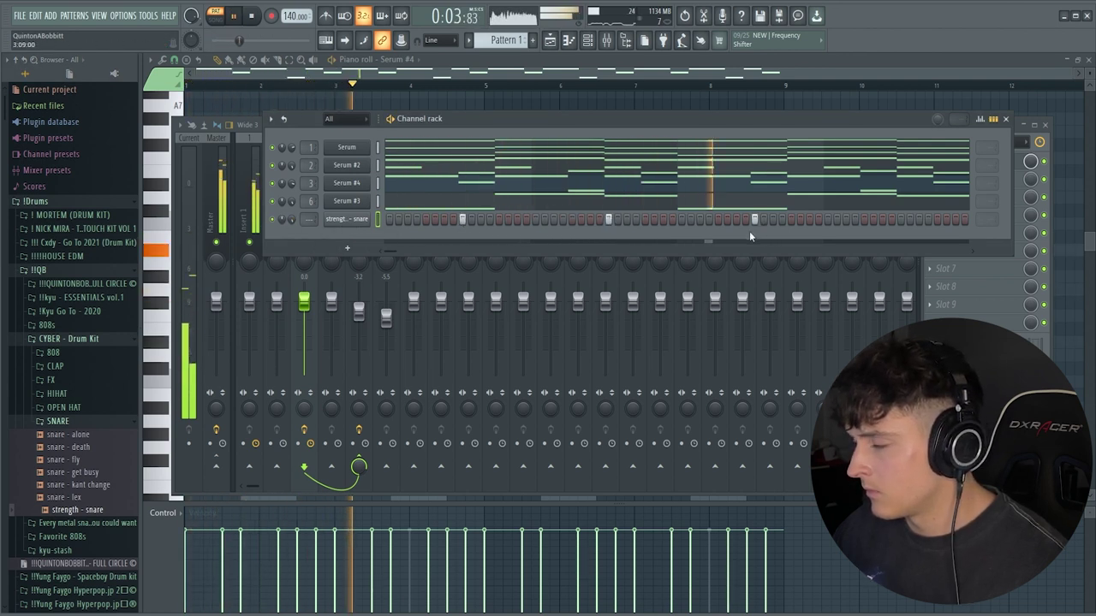
pyautogui.click(899, 220)
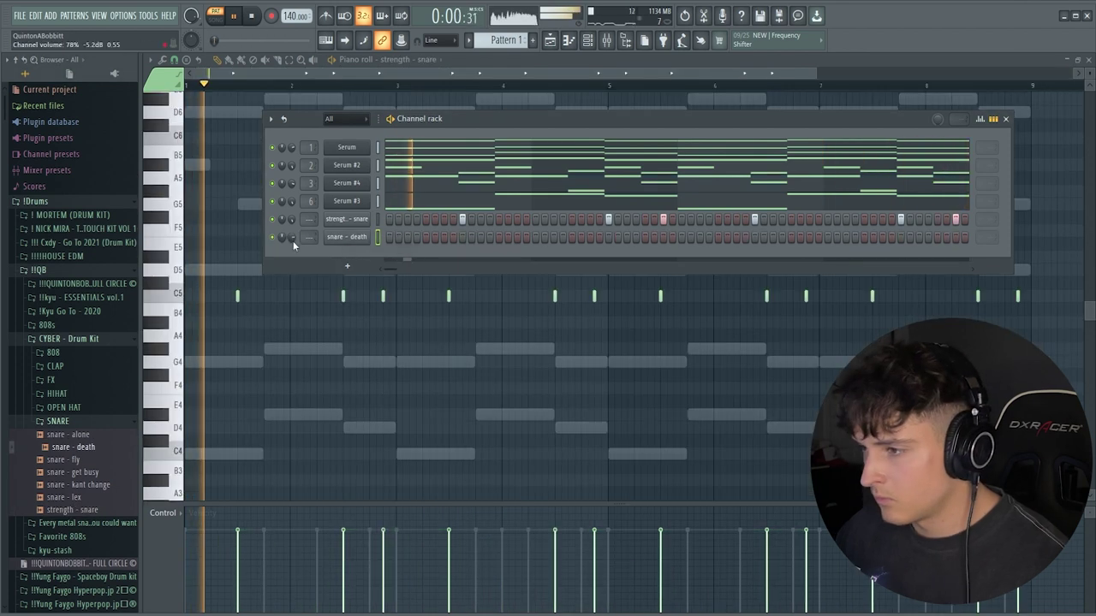
# Place snare - death accent hits on steps 19, 51 and 59.
pyautogui.click(554, 238)
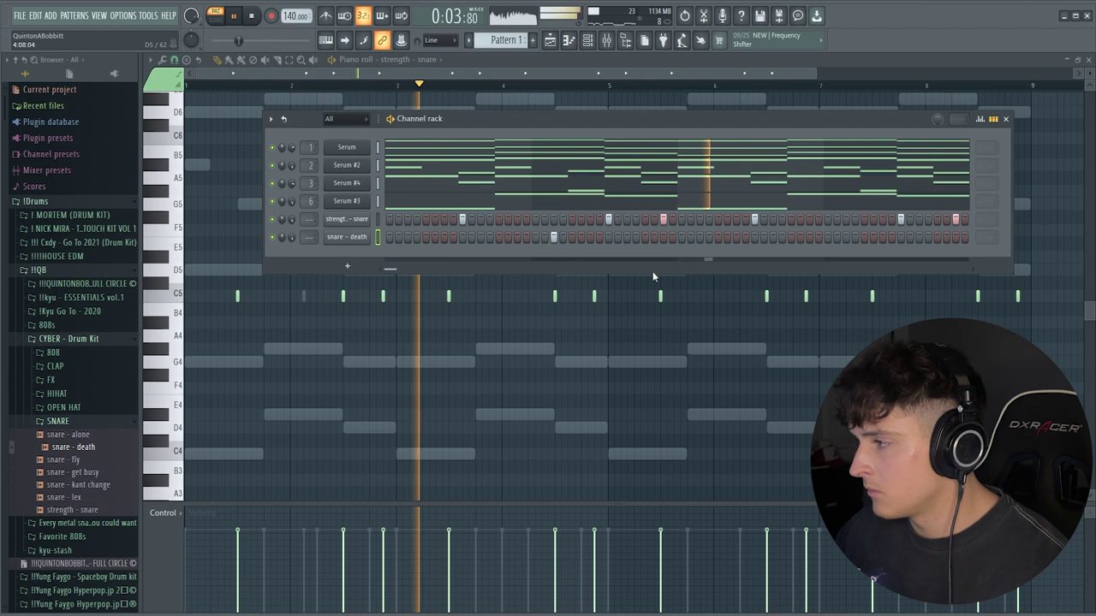
pyautogui.click(846, 238)
pyautogui.click(937, 238)
pyautogui.click(946, 238)
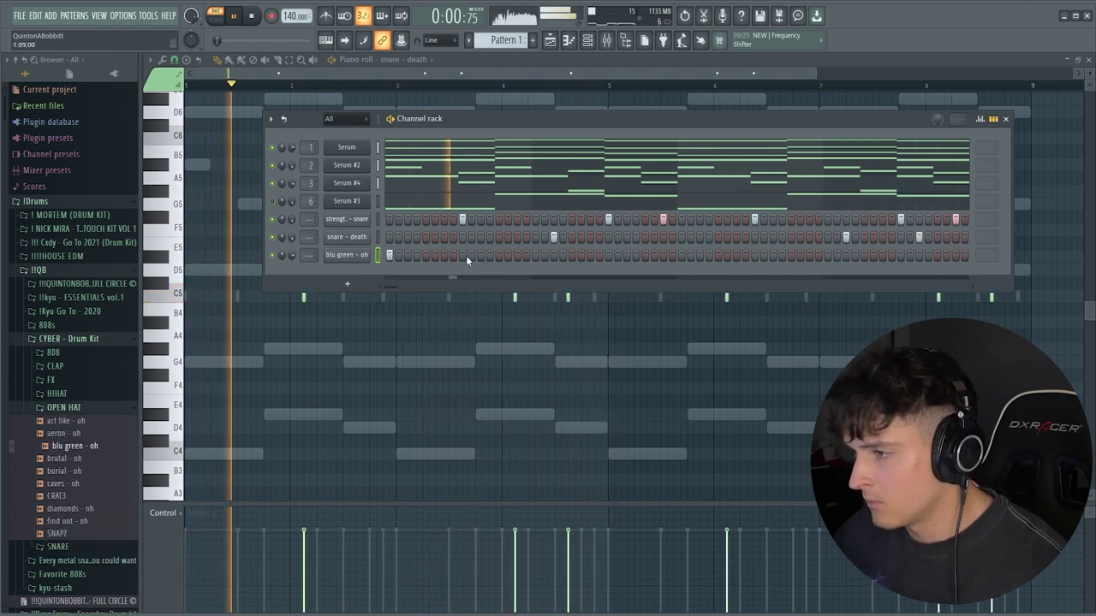
# Place blu green - oh hits on every eighth step from step 9 to step 57 and open that channel's piano roll.
pyautogui.click(462, 255)
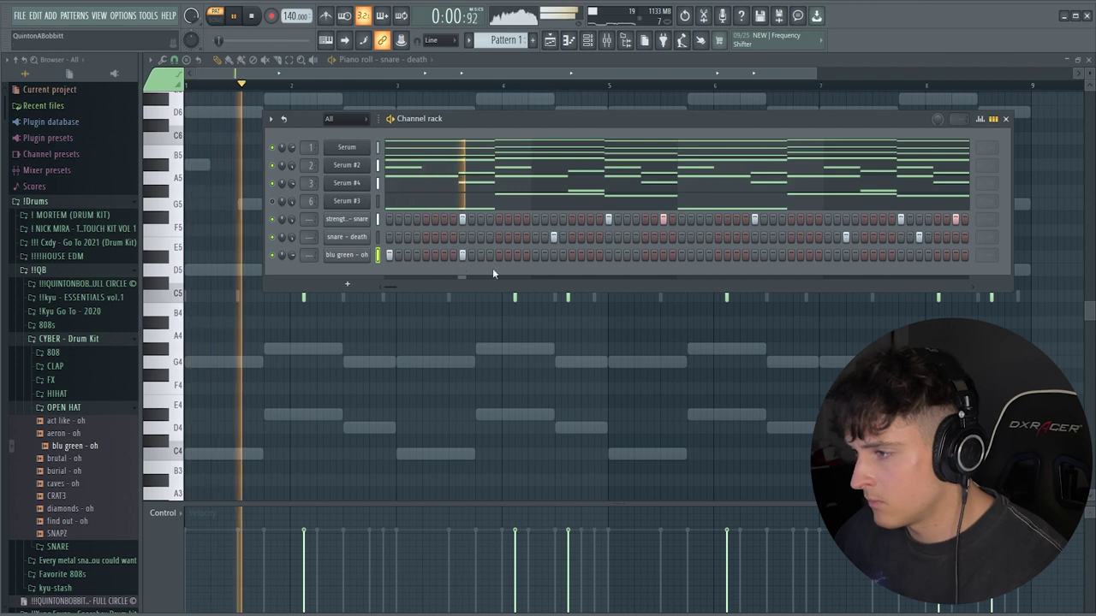
pyautogui.click(535, 255)
pyautogui.click(608, 255)
pyautogui.click(681, 255)
pyautogui.click(755, 255)
pyautogui.click(827, 255)
pyautogui.click(900, 256)
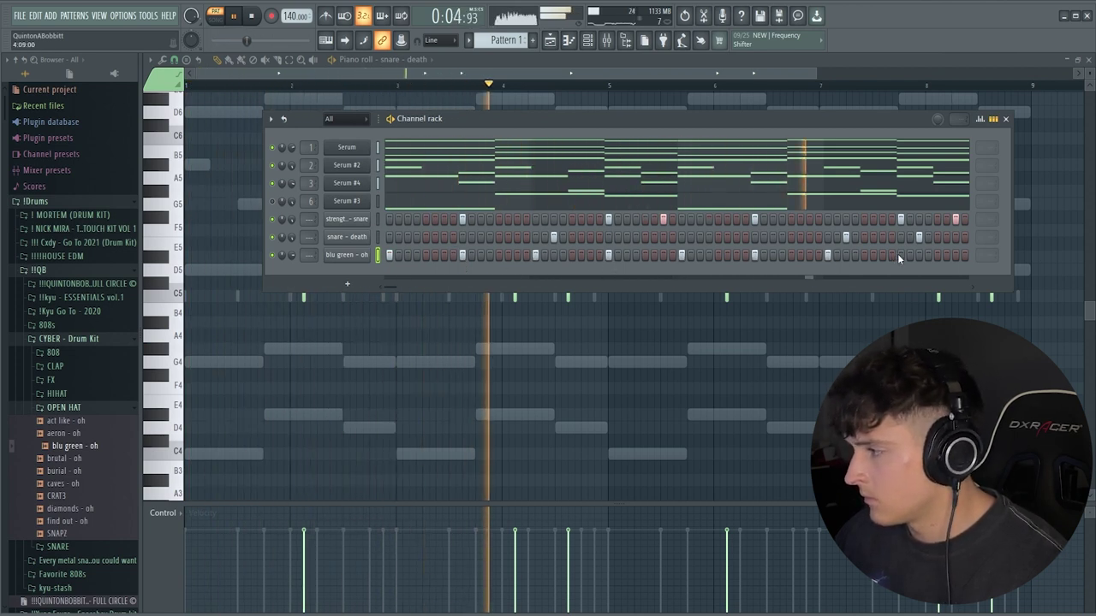
pyautogui.rightClick(371, 250)
pyautogui.click(392, 255)
pyautogui.press('space')
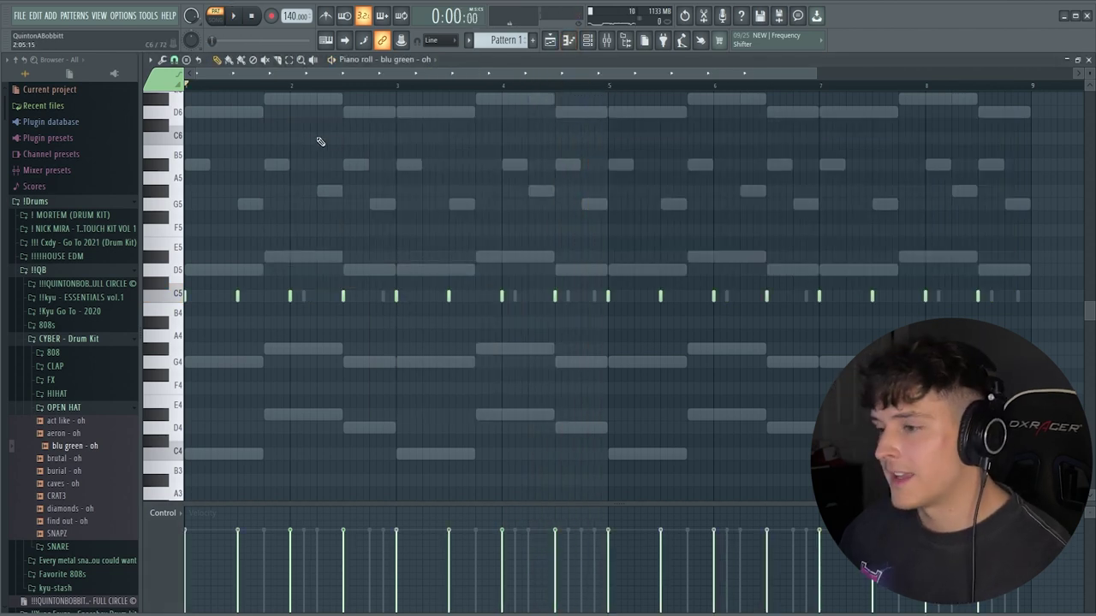
# Add hh - tezzy from the CYBER - Drum Kit's HIHAT folder and fill it with a hit on every second step.
pyautogui.scroll(2, 238, 77)
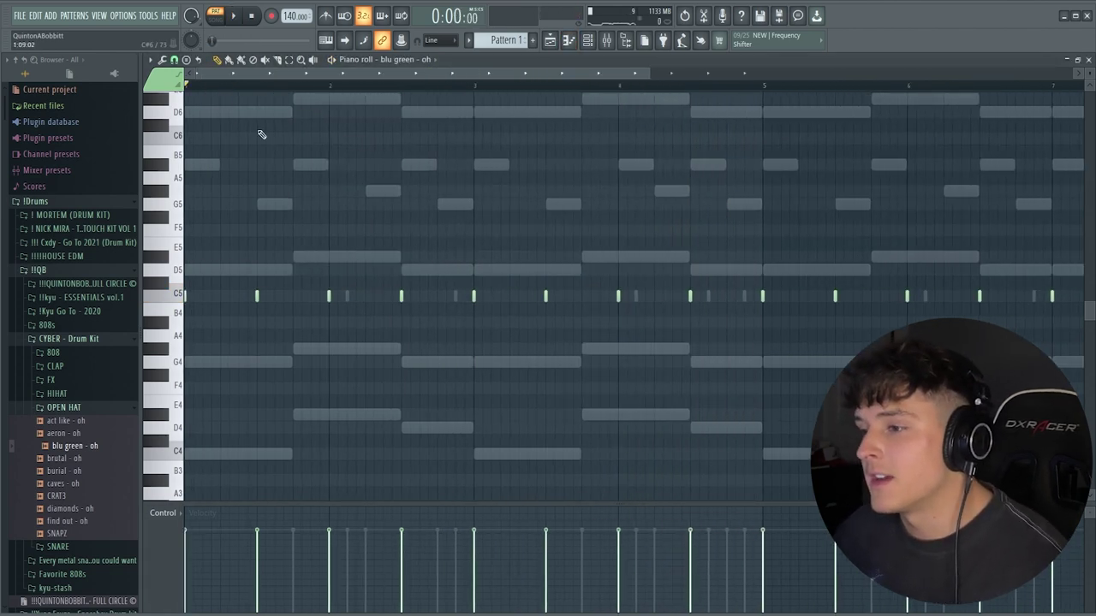
pyautogui.scroll(-2, 257, 75)
pyautogui.click(588, 41)
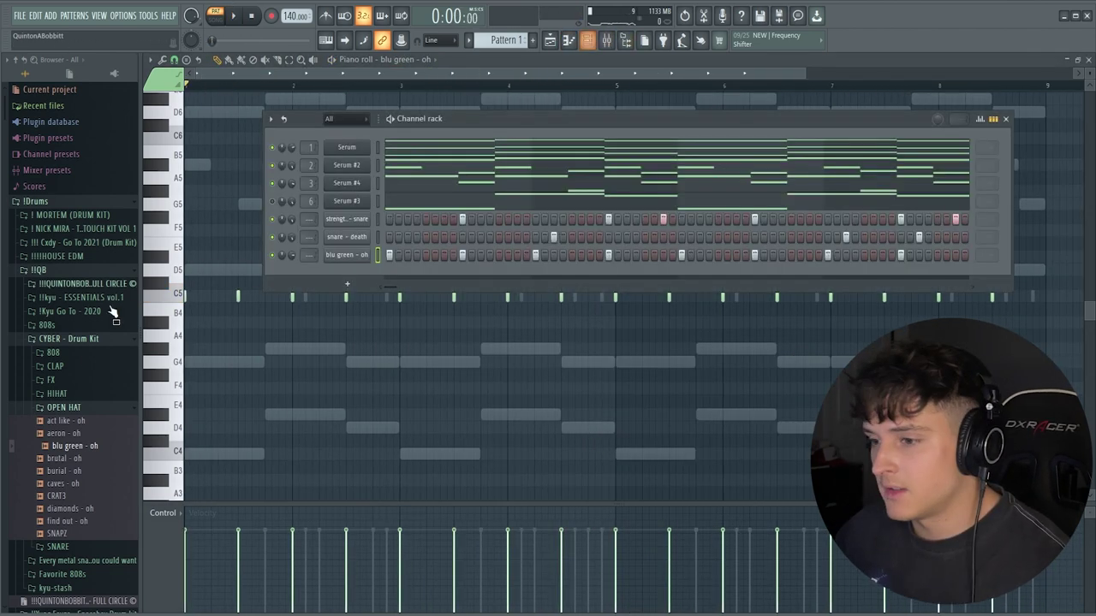
pyautogui.click(57, 394)
pyautogui.moveTo(83, 438); pyautogui.dragTo(438, 275)
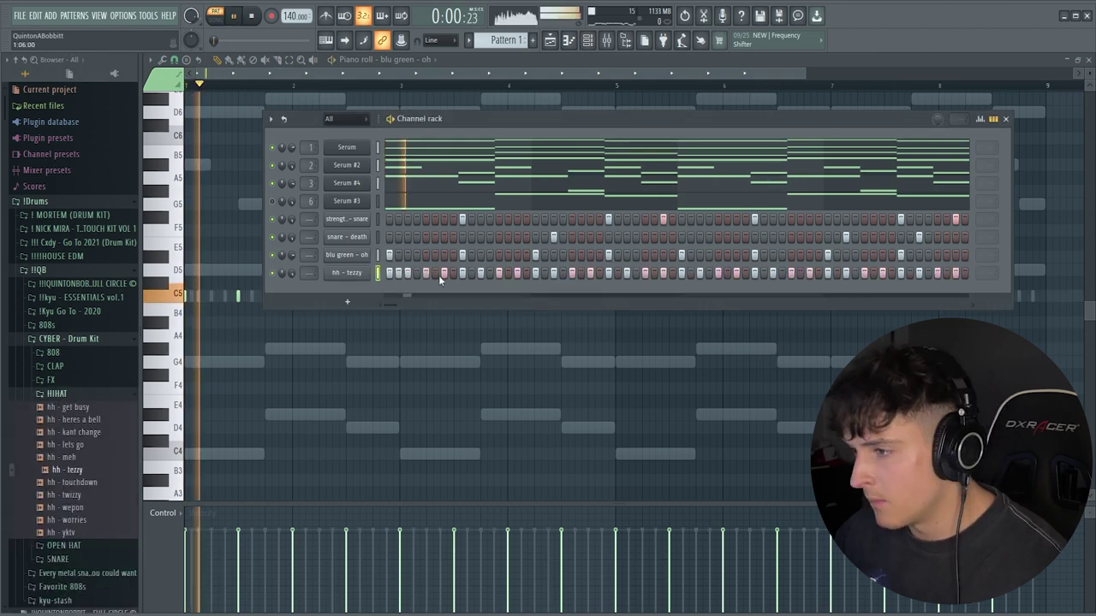
# Add extra hh - tezzy hits on steps 6 and 14 while the pattern plays.
pyautogui.press('space')
pyautogui.click(435, 273)
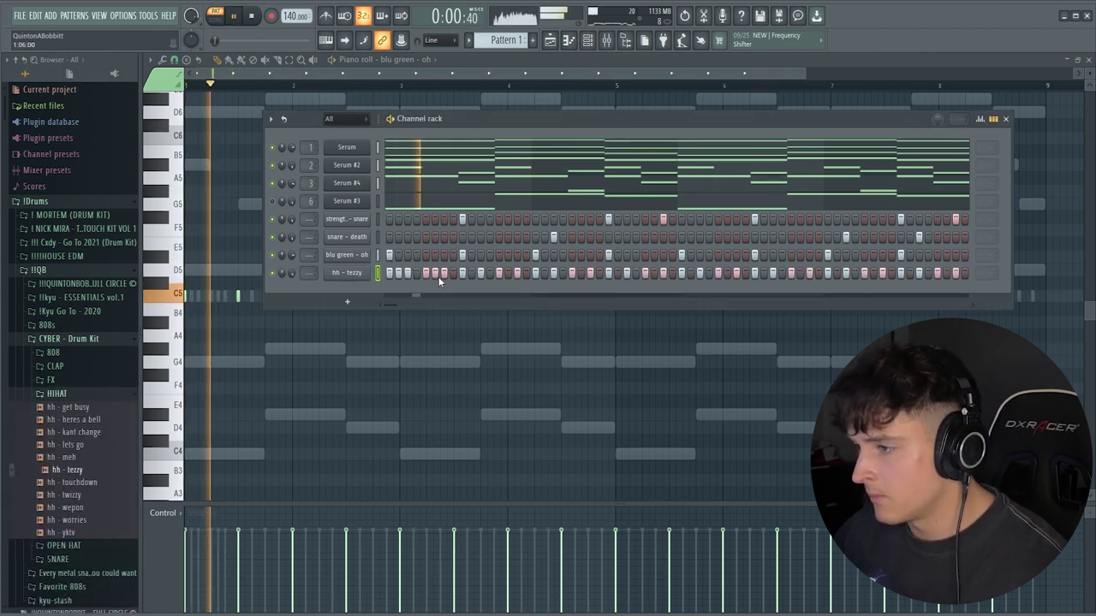
pyautogui.click(498, 273)
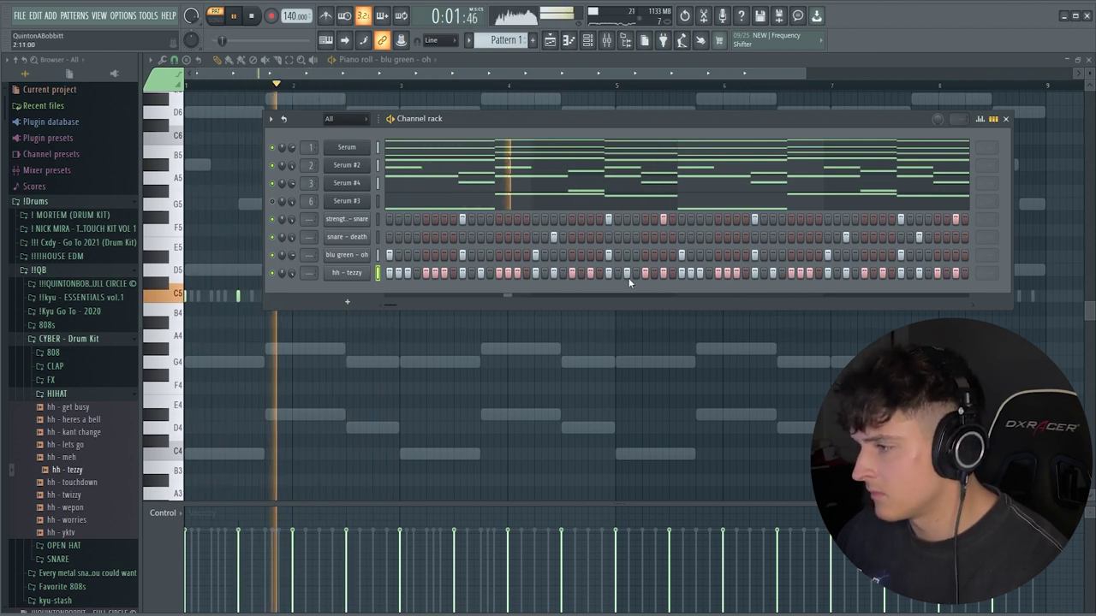
# Clear the hh - tezzy notes after bar 2 and duplicate the first two bars to fill all eight bars.
pyautogui.rightClick(838, 297)
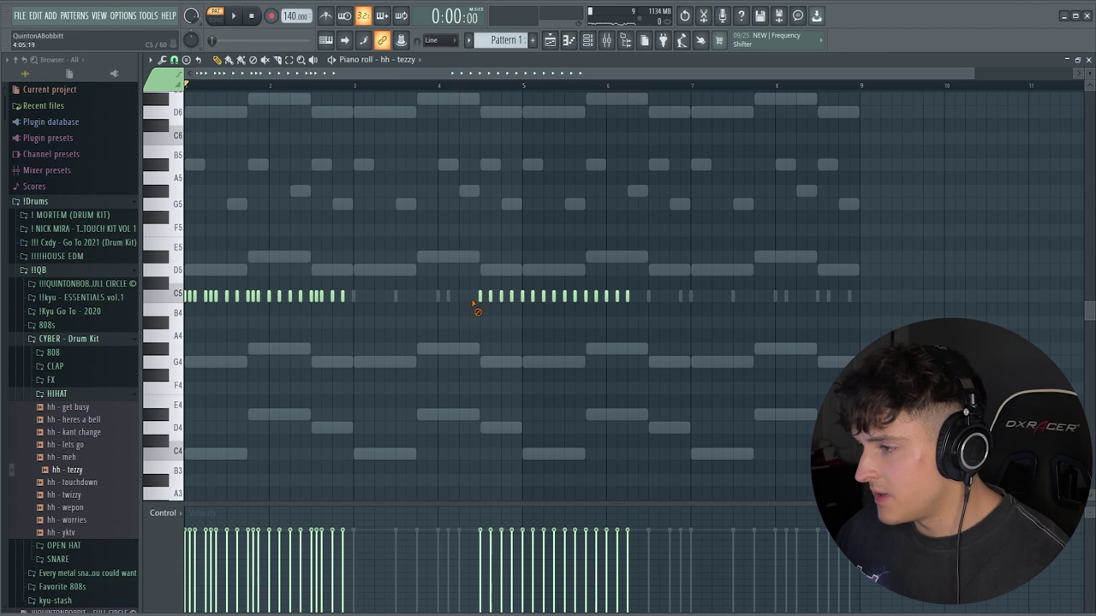
pyautogui.moveTo(354, 83); pyautogui.dragTo(197, 90)
pyautogui.hotkey('ctrl', 'b')
pyautogui.hotkey('ctrl', 'b')
pyautogui.hotkey('ctrl', 'b')
pyautogui.hotkey('ctrl', 'd')
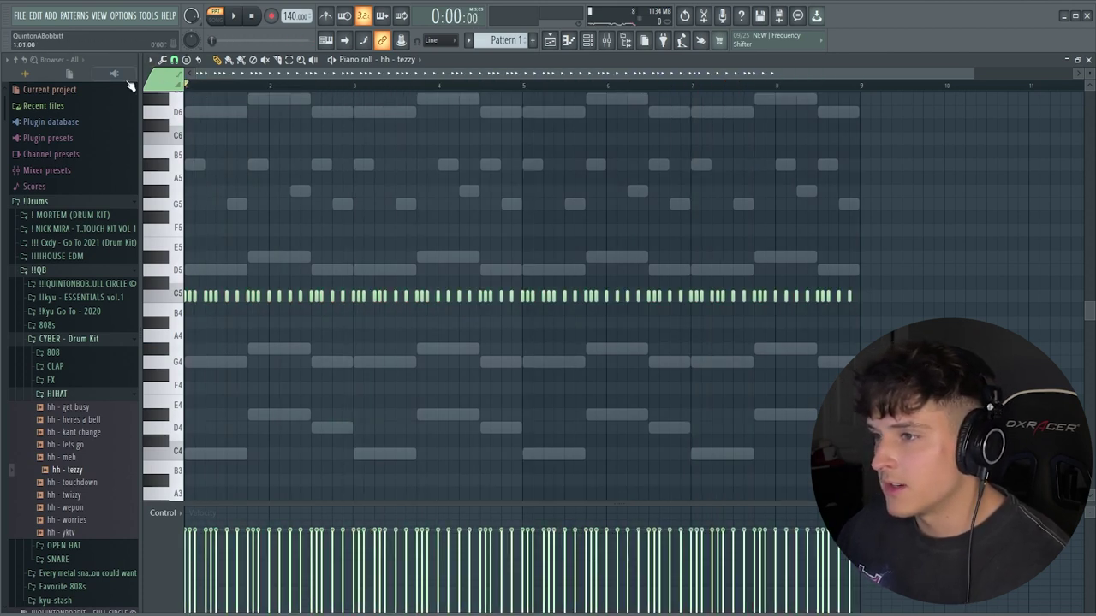
# Set the piano roll's snap to 1/3 step for the hh - tezzy notes.
pyautogui.scroll(2, 231, 89)
pyautogui.click(174, 59)
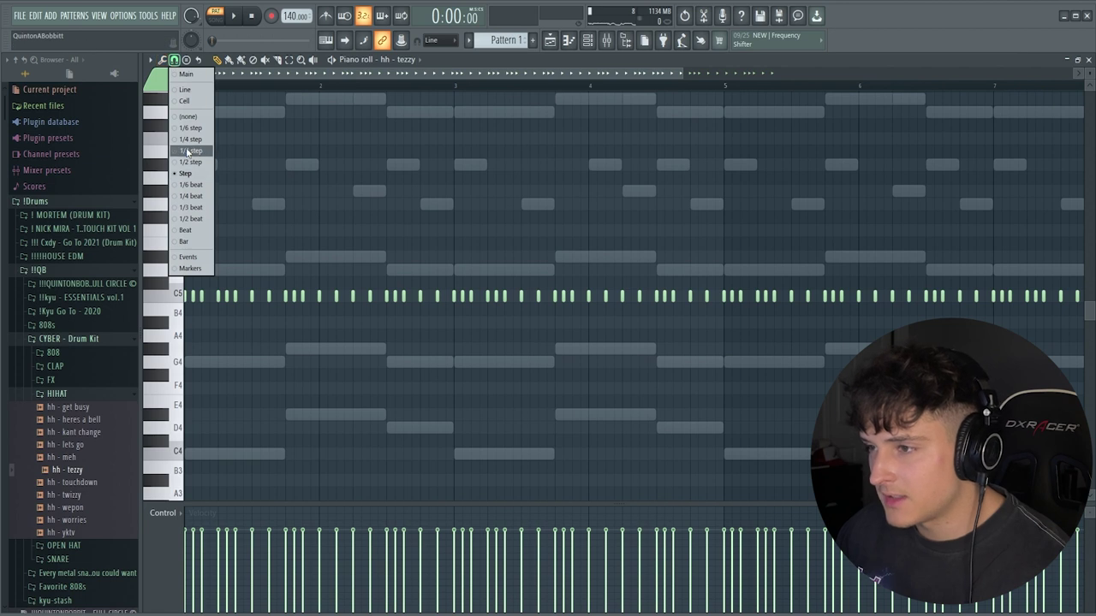
pyautogui.click(189, 151)
pyautogui.scroll(2, 175, 77)
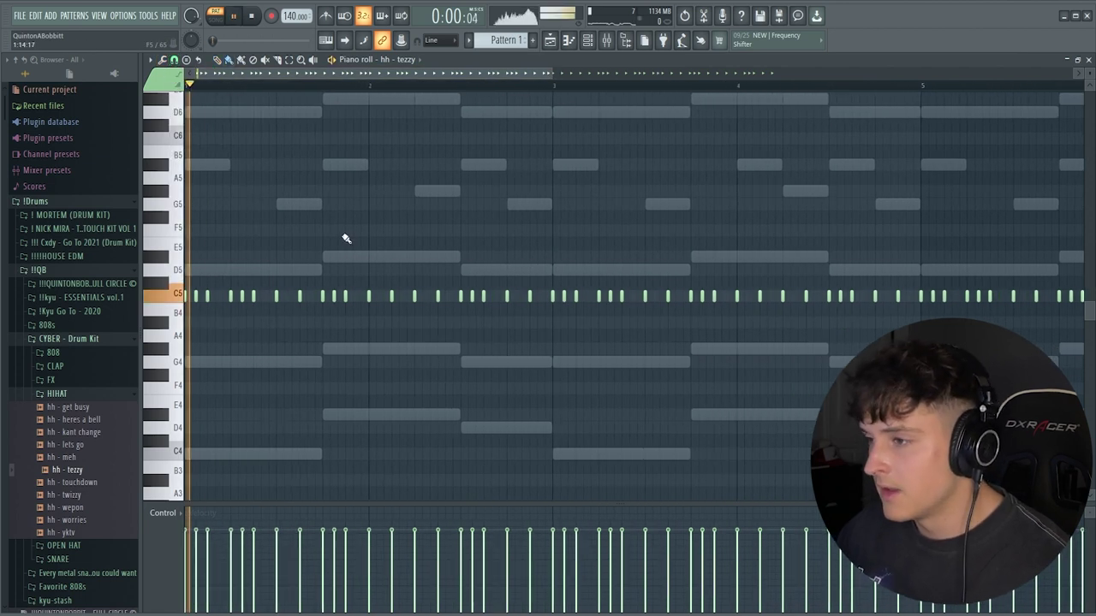
# Add three-note hh - tezzy rolls at E5 and D5 in bar 2 and play the pattern.
pyautogui.scroll(1, 262, 85)
pyautogui.press('space')
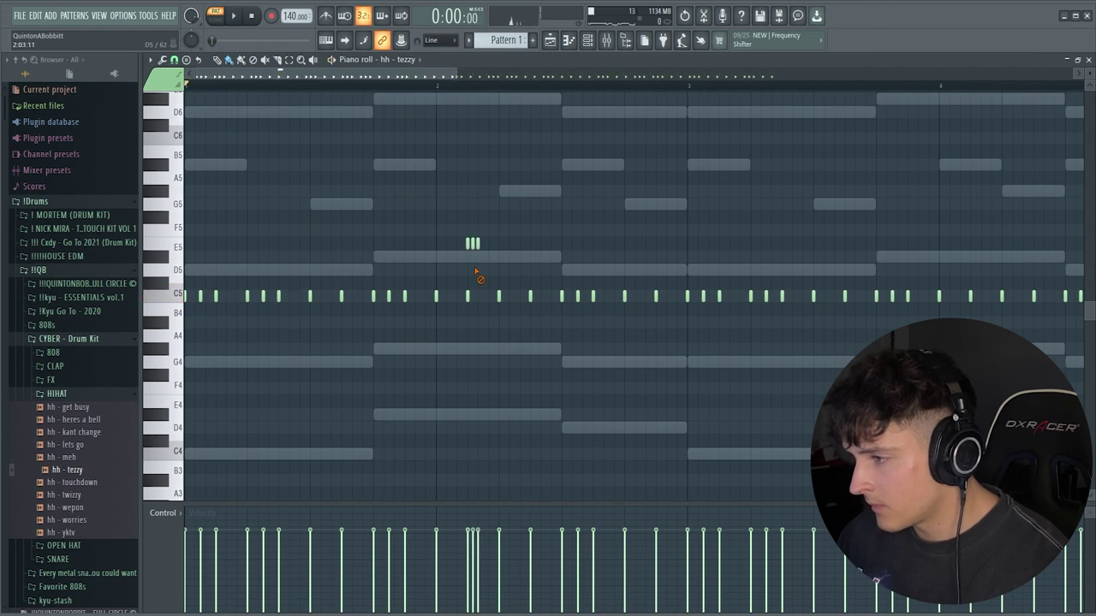
pyautogui.press('space')
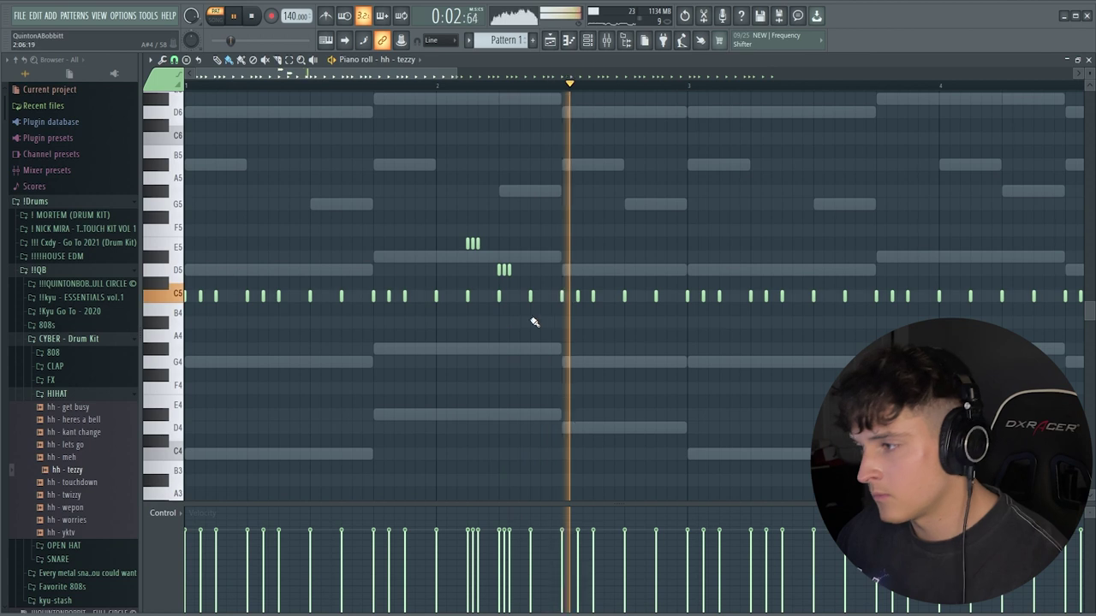
# Add a three-note hh - tezzy roll at D5 on step 13 of bar 2 and play the pattern.
pyautogui.press('space')
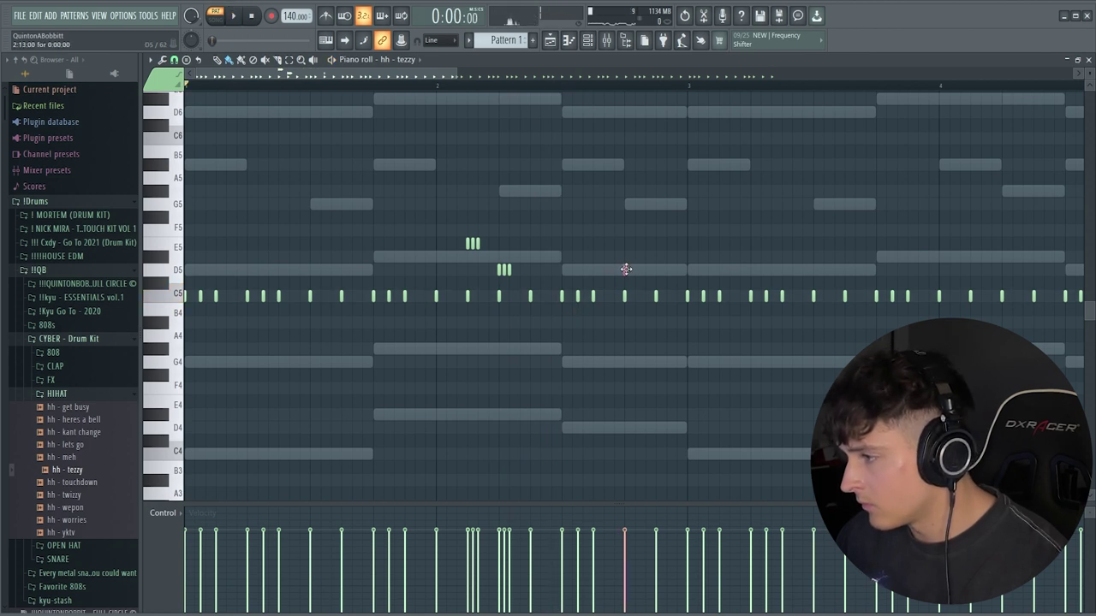
pyautogui.press('space')
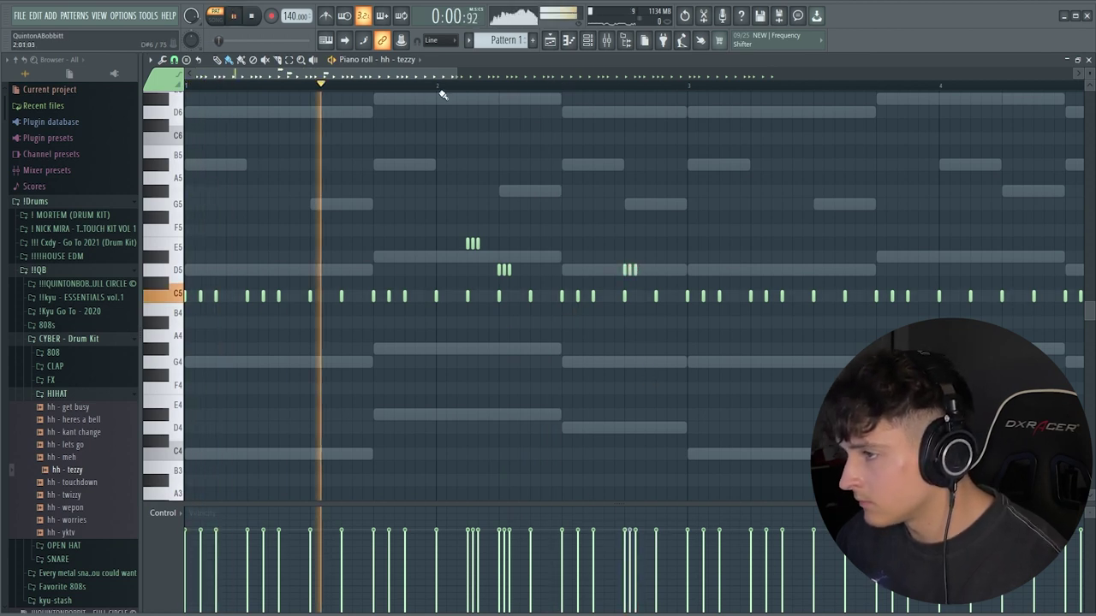
pyautogui.scroll(-4, 440, 93)
pyautogui.scroll(-1, 444, 91)
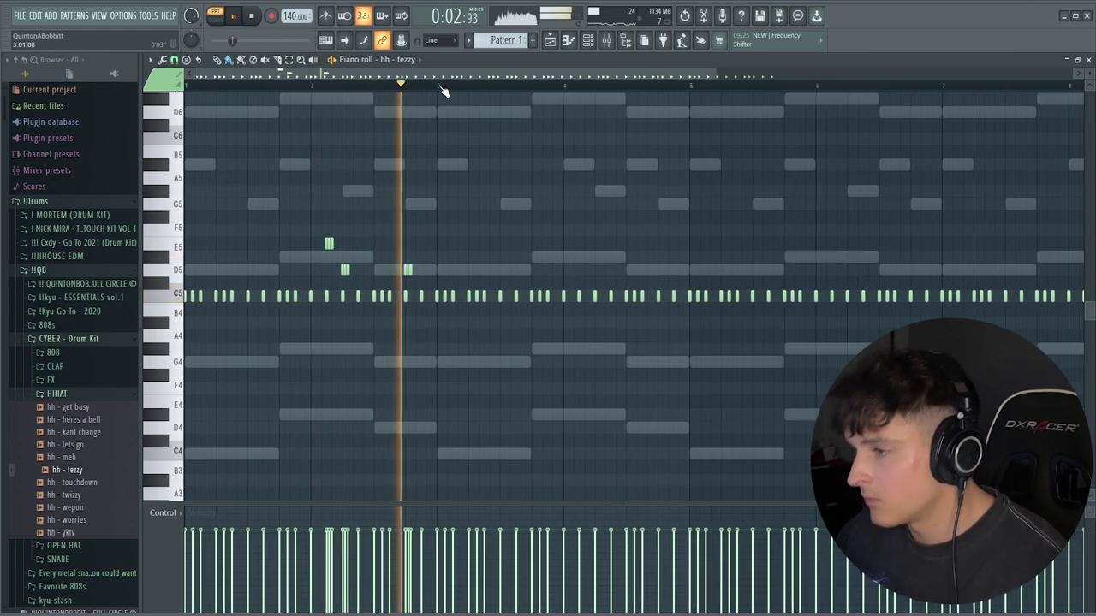
# Add short hh - tezzy rolls and hits at F#5, E5, D5 and A#4 in bar 4.
pyautogui.press('space')
pyautogui.scroll(3, 548, 99)
pyautogui.click(516, 85)
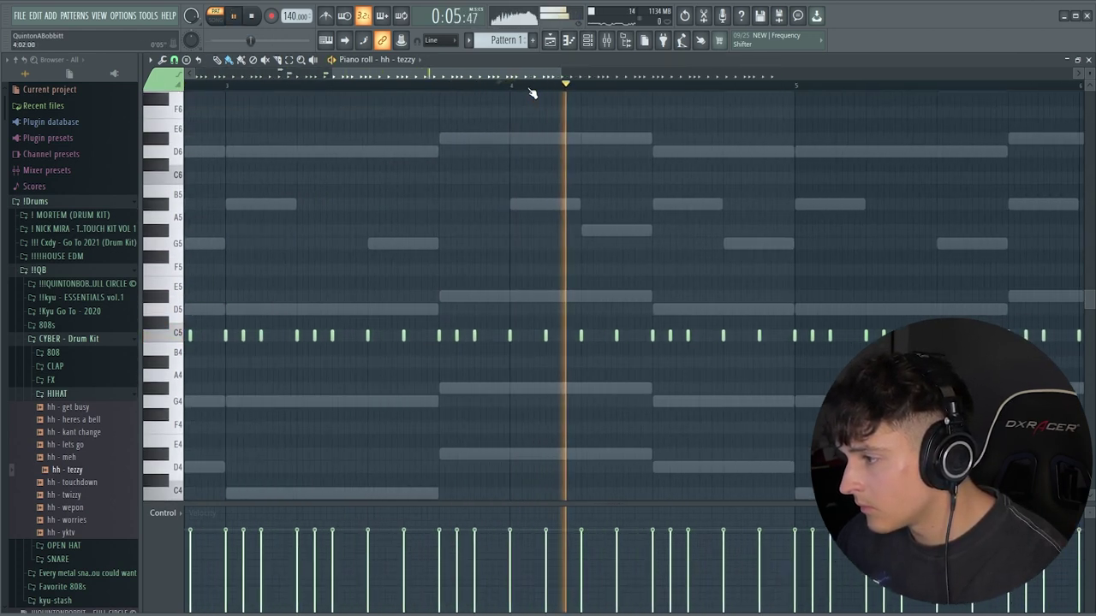
pyautogui.scroll(2, 531, 91)
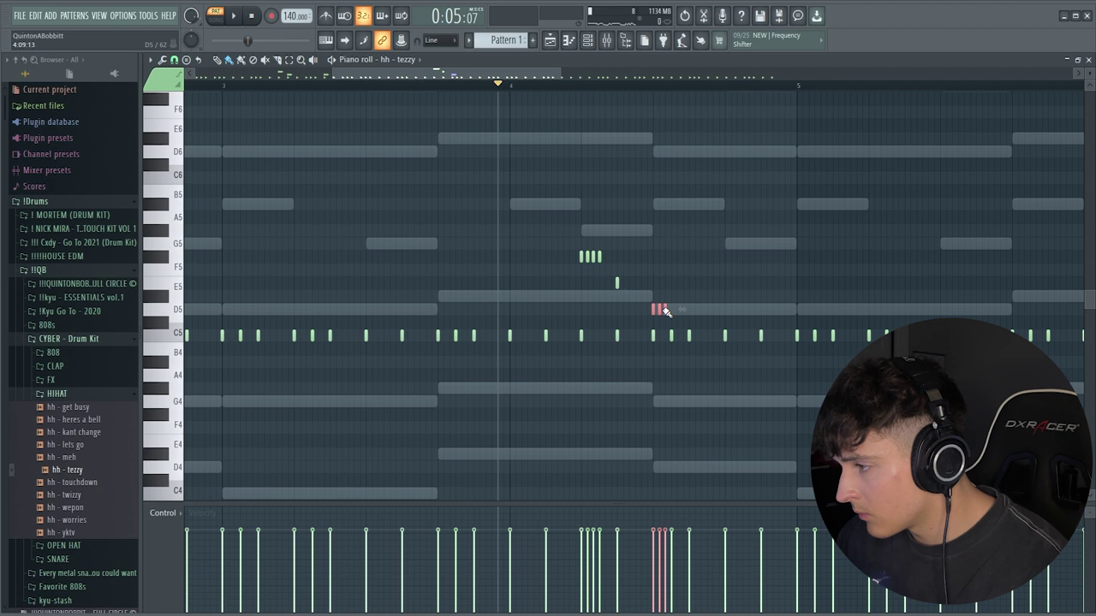
pyautogui.press('space')
# Duplicate the first four bars of hh - tezzy notes into bars 5 to 8.
pyautogui.press('space')
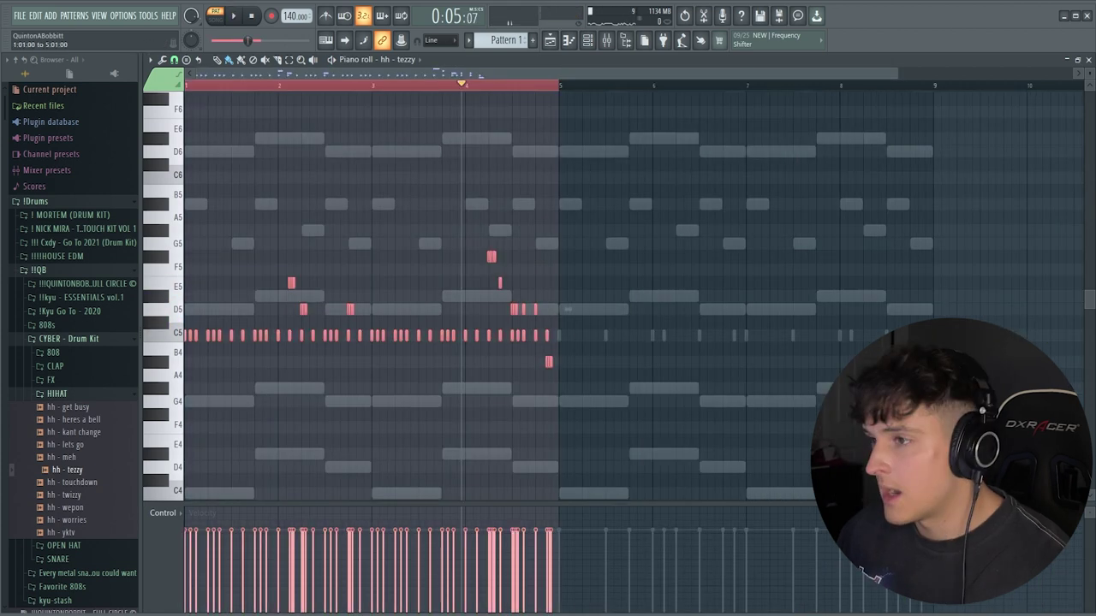
pyautogui.hotkey('ctrl', 'b')
pyautogui.click(213, 86)
# Add 808 - CHURCH from the CYBER kit's 808 folder to the channel rack above the snares and make it cut itself.
pyautogui.click(604, 41)
pyautogui.click(88, 393)
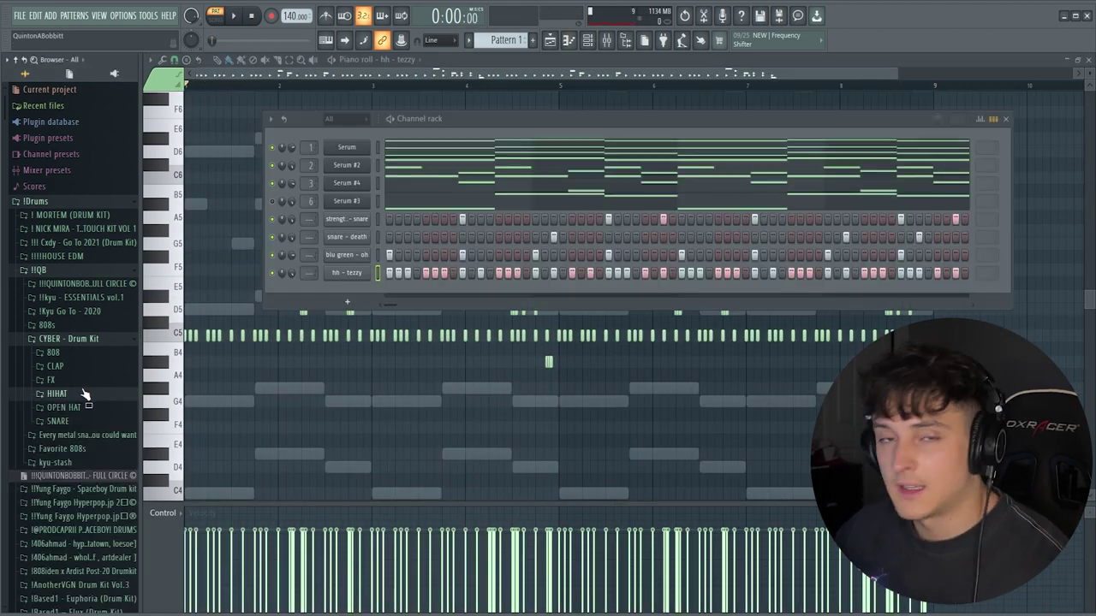
pyautogui.click(82, 357)
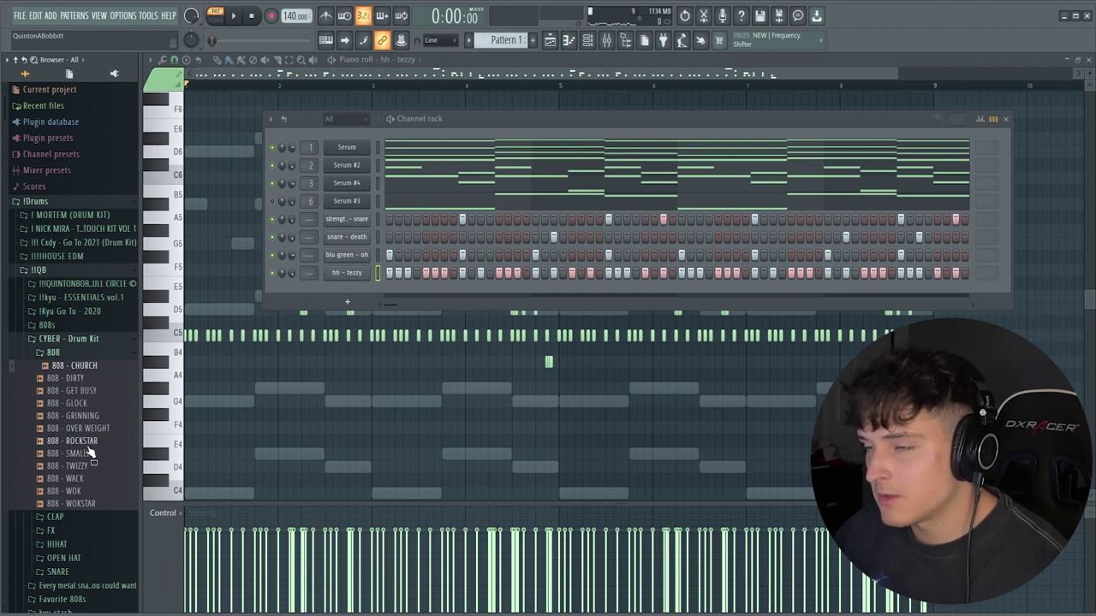
pyautogui.moveTo(370, 222); pyautogui.dragTo(319, 218)
pyautogui.rightClick(347, 219)
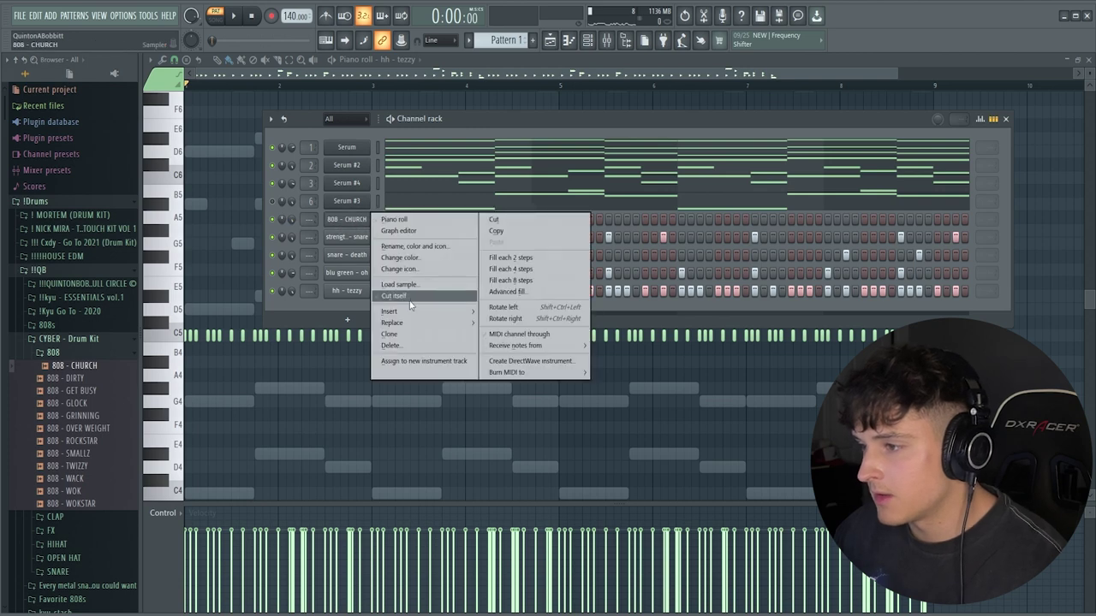
pyautogui.click(410, 296)
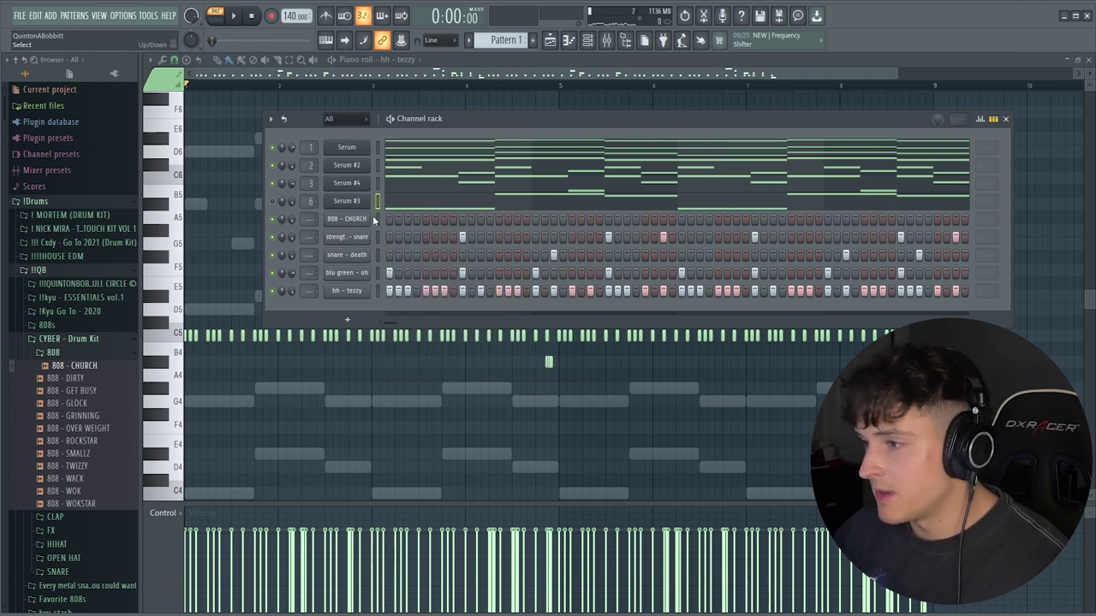
# Copy the Serum #3 bass notes into the 808 - CHURCH piano roll and raise them one octave.
pyautogui.rightClick(374, 217)
pyautogui.click(394, 220)
pyautogui.press('space')
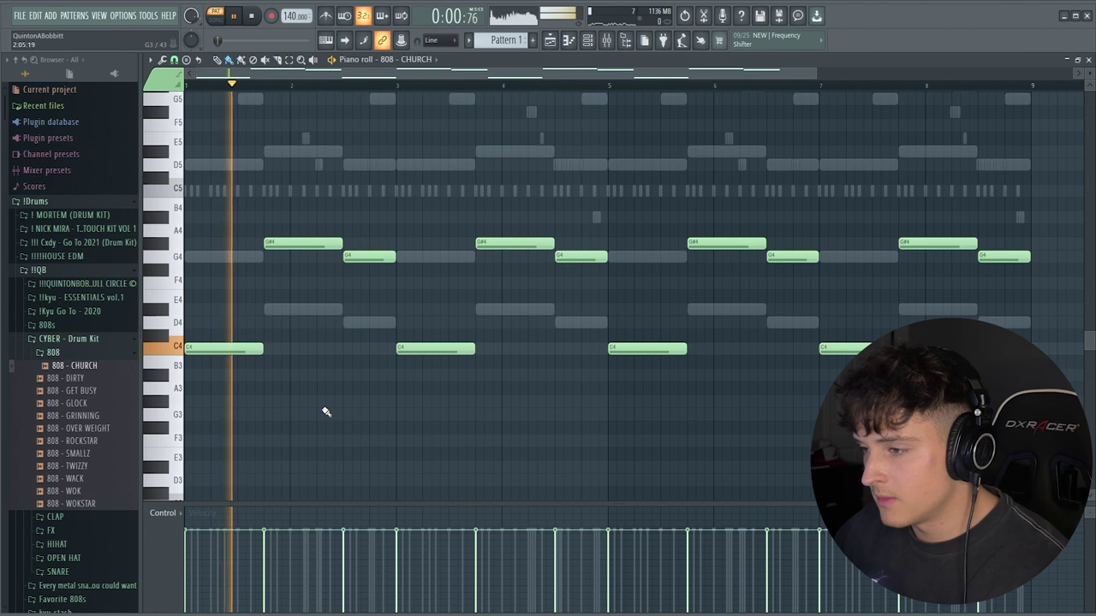
pyautogui.hotkey('ctrl', 'Up')
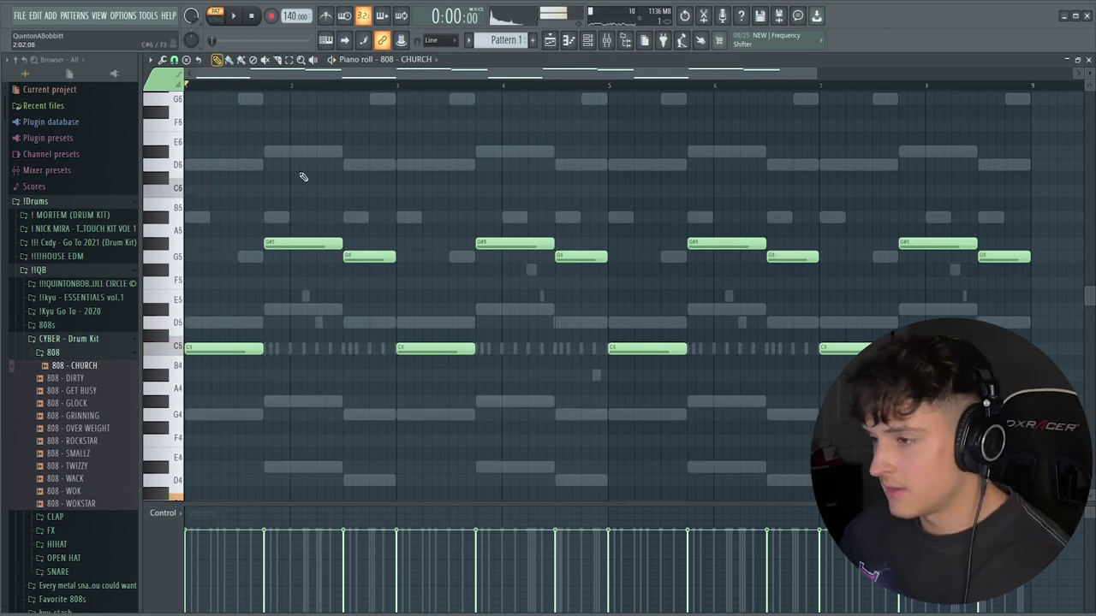
pyautogui.press('space')
# Slice the opening C5 note of 808 - CHURCH at step 11 of bar 1 and play the pattern.
pyautogui.scroll(3, 261, 74)
pyautogui.press('c')
pyautogui.press('space')
pyautogui.press('space')
pyautogui.moveTo(291, 339); pyautogui.dragTo(291, 363)
pyautogui.press('space')
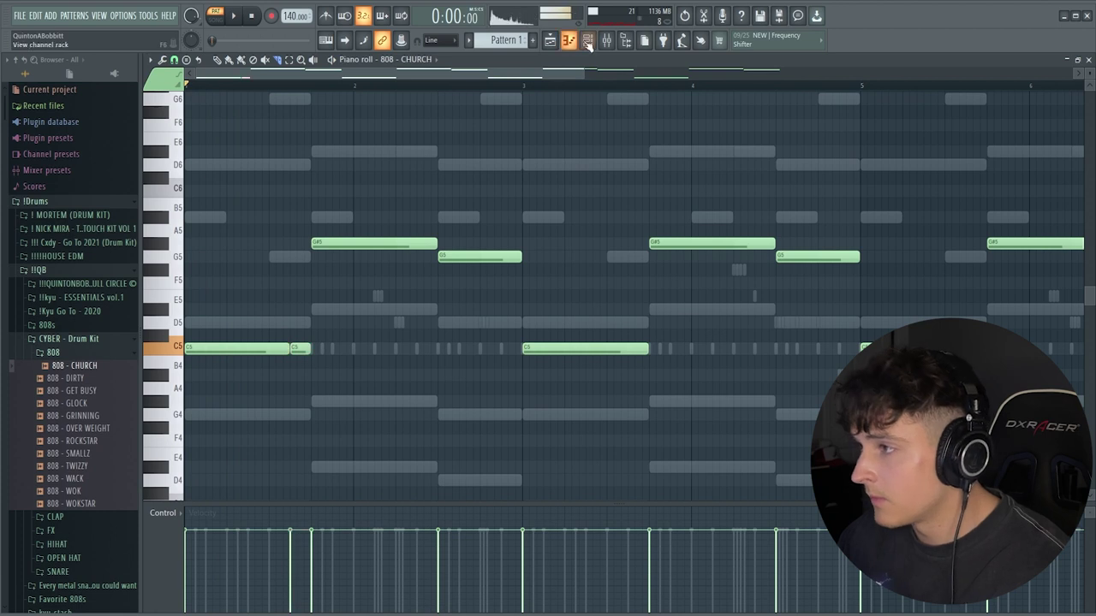
# Enable the volume envelope of the 808 - CHURCH sampler with an immediate attack and return to its piano roll.
pyautogui.click(588, 45)
pyautogui.click(372, 202)
pyautogui.click(213, 147)
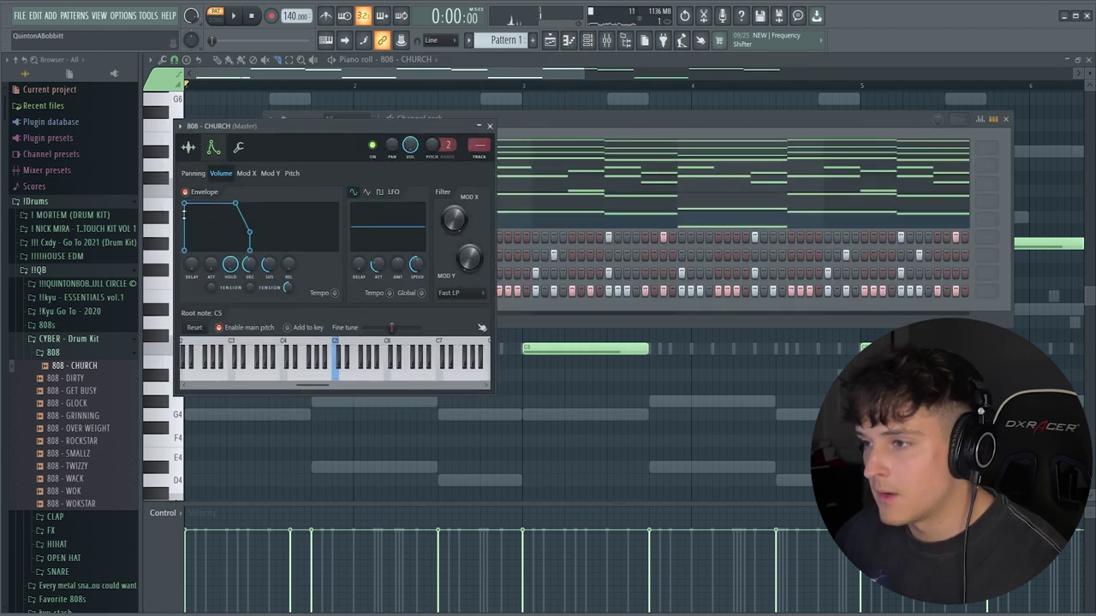
pyautogui.moveTo(280, 125); pyautogui.dragTo(307, 110)
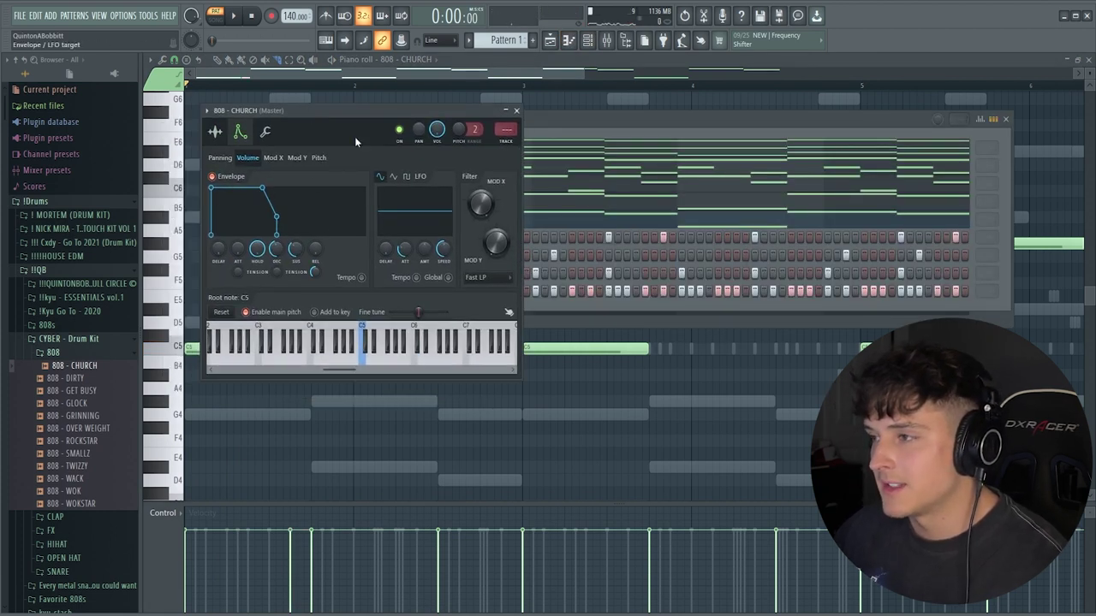
pyautogui.click(516, 112)
pyautogui.click(285, 74)
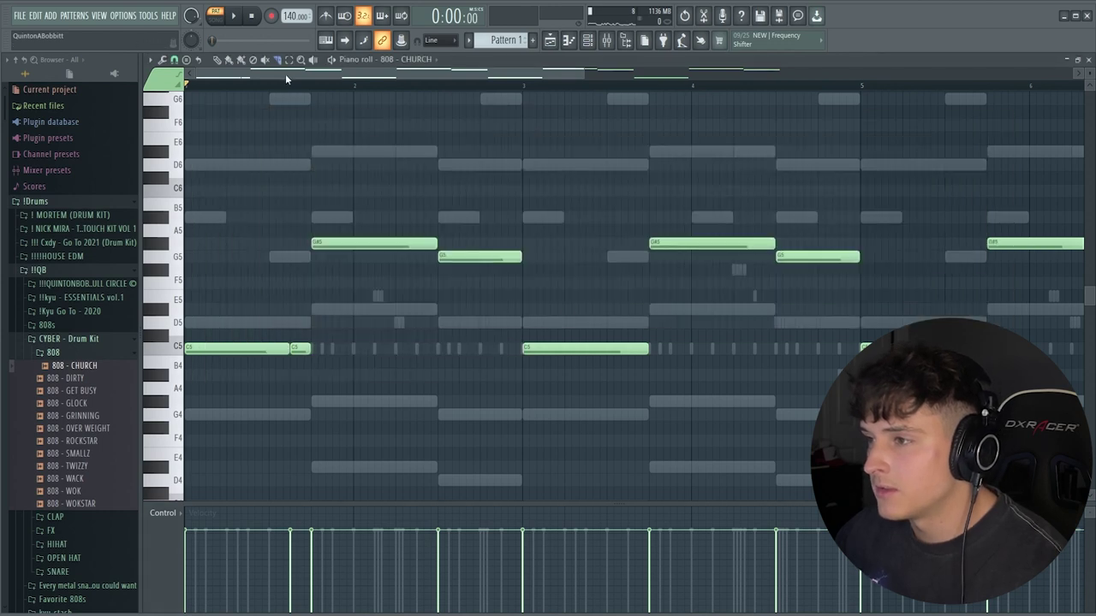
# Slice the first G#5 note of 808 - CHURCH at step 7 of bar 2 while the pattern plays.
pyautogui.scroll(3, 254, 89)
pyautogui.press('space')
pyautogui.scroll(1, 430, 228)
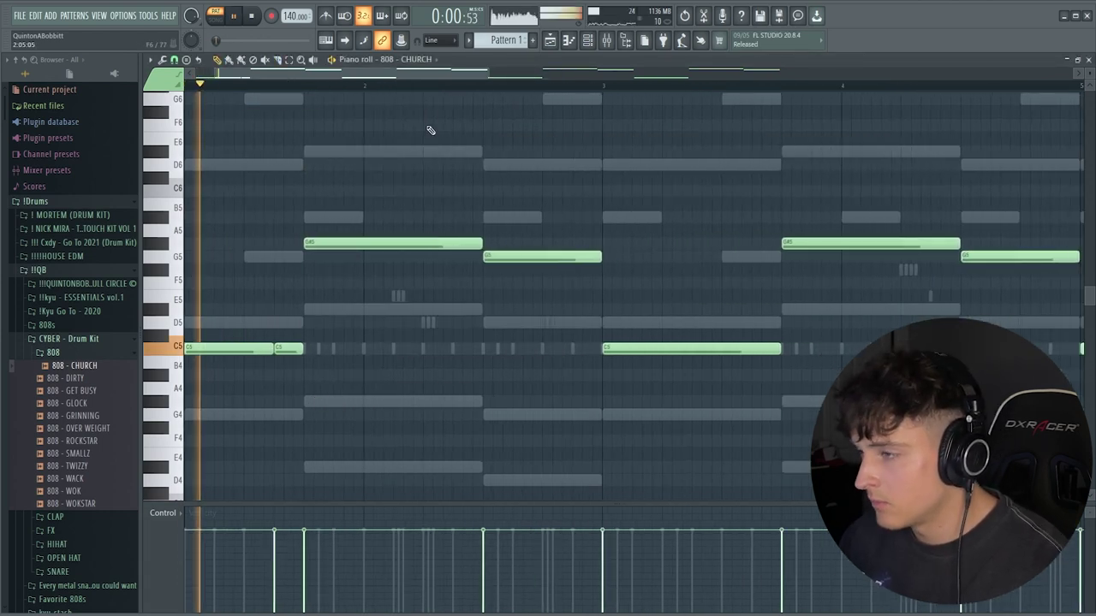
pyautogui.scroll(-1, 428, 86)
pyautogui.press('c')
pyautogui.click(437, 245)
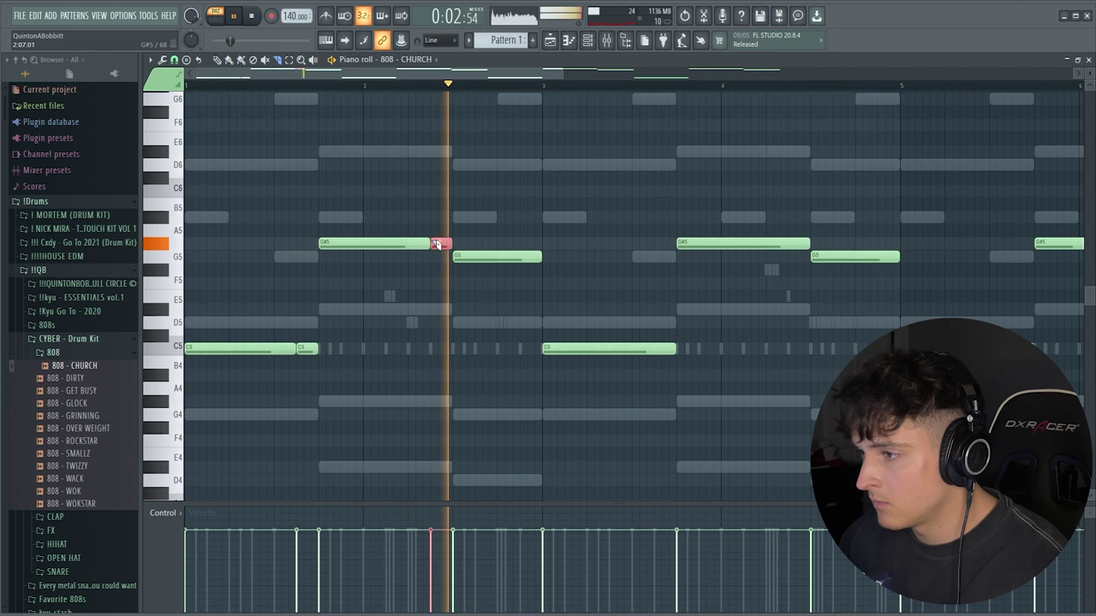
# Change the piano roll's snap setting and slice the first G5 808 note at step 11 of bar 2.
pyautogui.scroll(3, 472, 92)
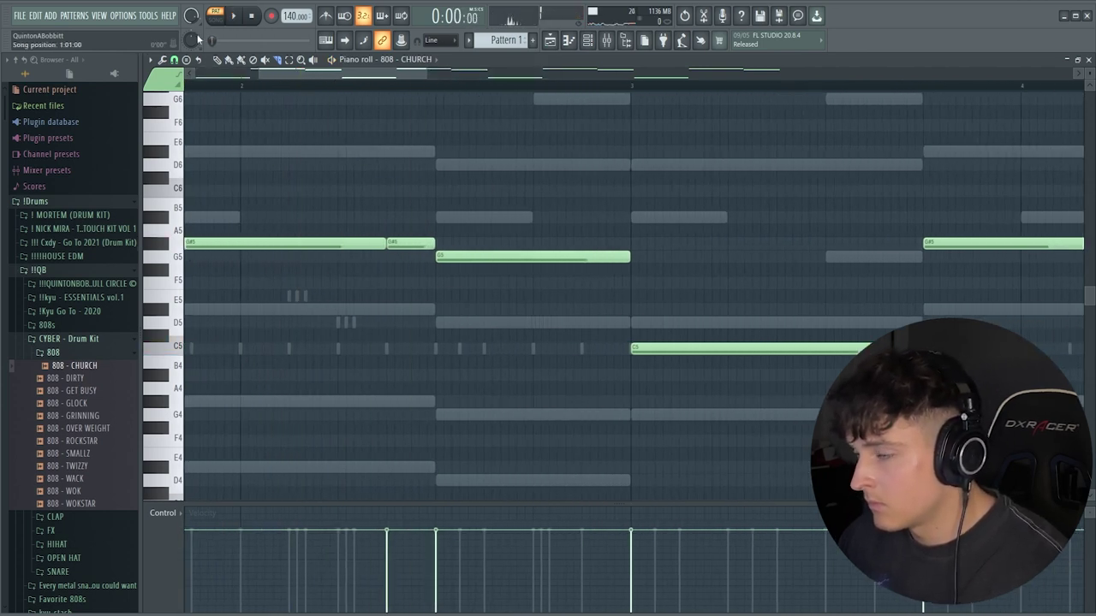
pyautogui.click(177, 63)
pyautogui.click(186, 174)
pyautogui.press('space')
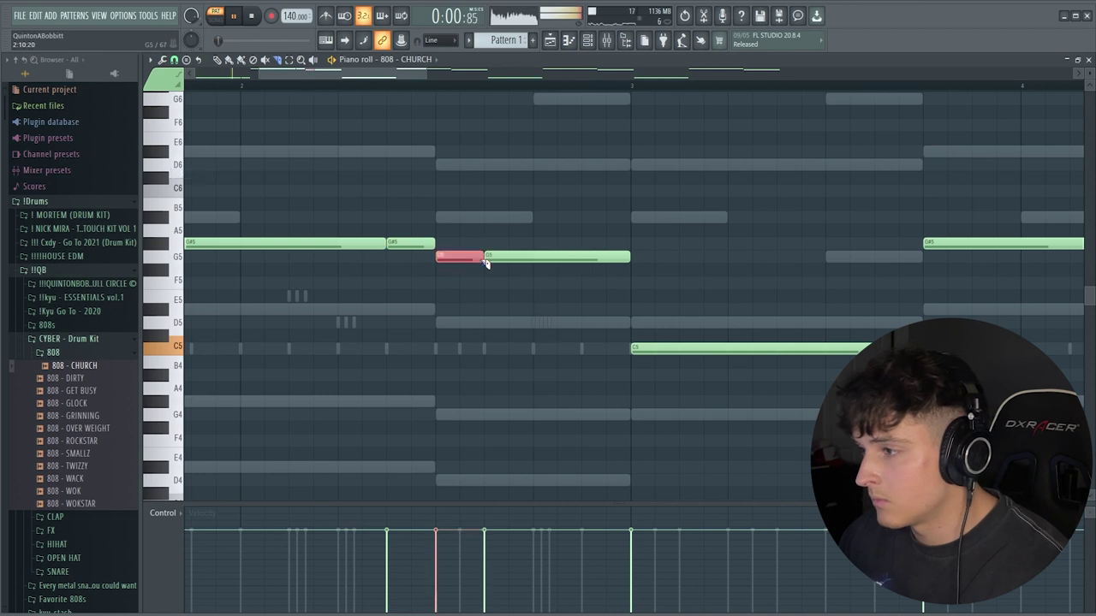
pyautogui.scroll(-3, 416, 92)
pyautogui.scroll(-3, 419, 90)
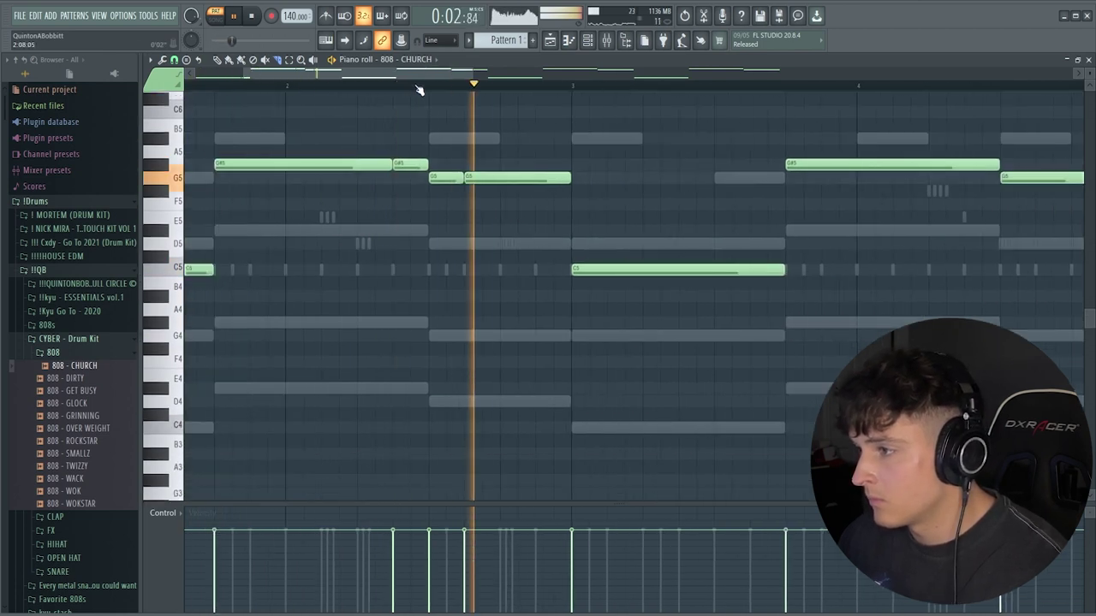
# Replace the 808 - CHURCH notes in bars 3 and 4 with a duplicate of the sliced notes from bars 1 and 2.
pyautogui.scroll(-2, 420, 91)
pyautogui.press('space')
pyautogui.press('space')
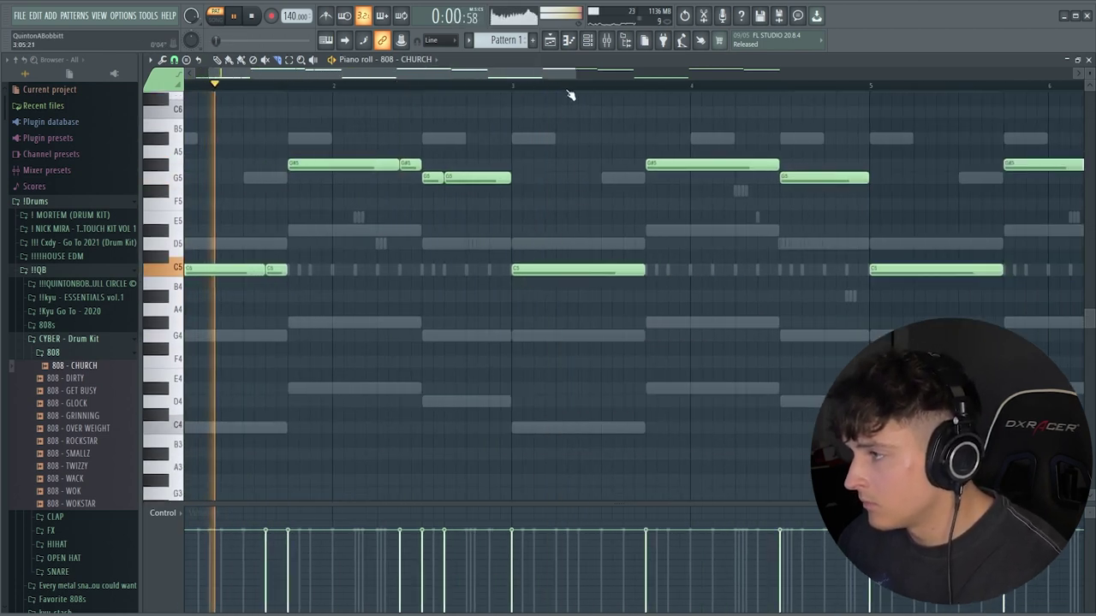
pyautogui.scroll(-2, 571, 96)
pyautogui.press('p')
pyautogui.rightClick(529, 270)
pyautogui.rightClick(587, 163)
pyautogui.rightClick(667, 178)
pyautogui.moveTo(478, 330); pyautogui.dragTo(132, 129)
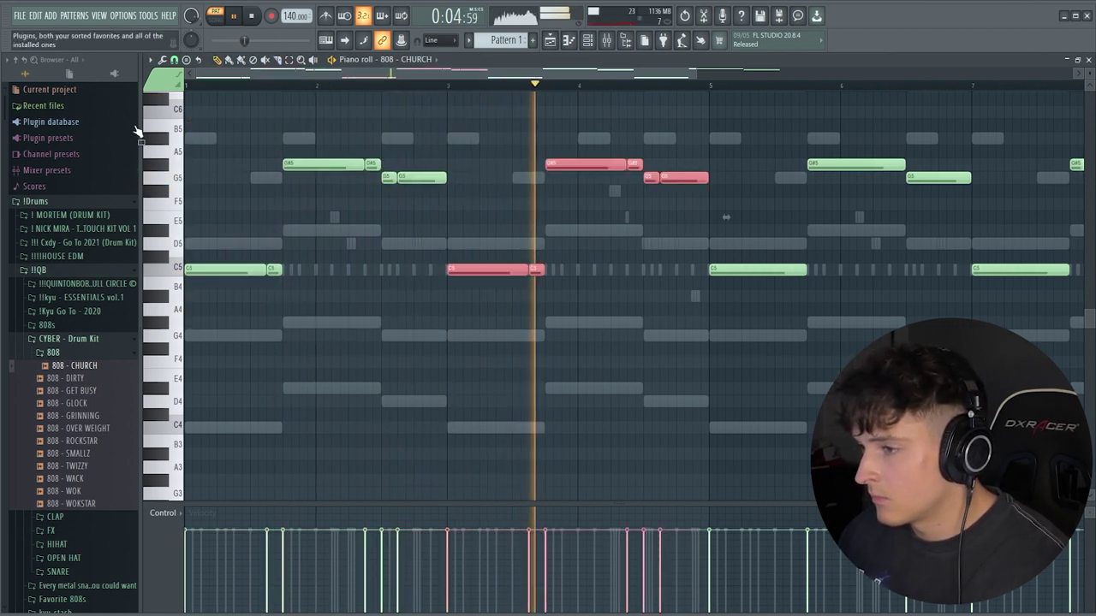
pyautogui.hotkey('ctrl', 'b')
pyautogui.press('space')
pyautogui.press('space')
# Slice the long C5 808 note in bar 3 at steps 3 and 5 and play the pattern.
pyautogui.keyDown('ctrl'); pyautogui.click(402, 310); pyautogui.keyUp('ctrl')
pyautogui.scroll(2, 369, 92)
pyautogui.scroll(-1, 369, 92)
pyautogui.scroll(1, 498, 98)
pyautogui.press('c')
pyautogui.click(479, 269)
pyautogui.click(505, 273)
pyautogui.press('space')
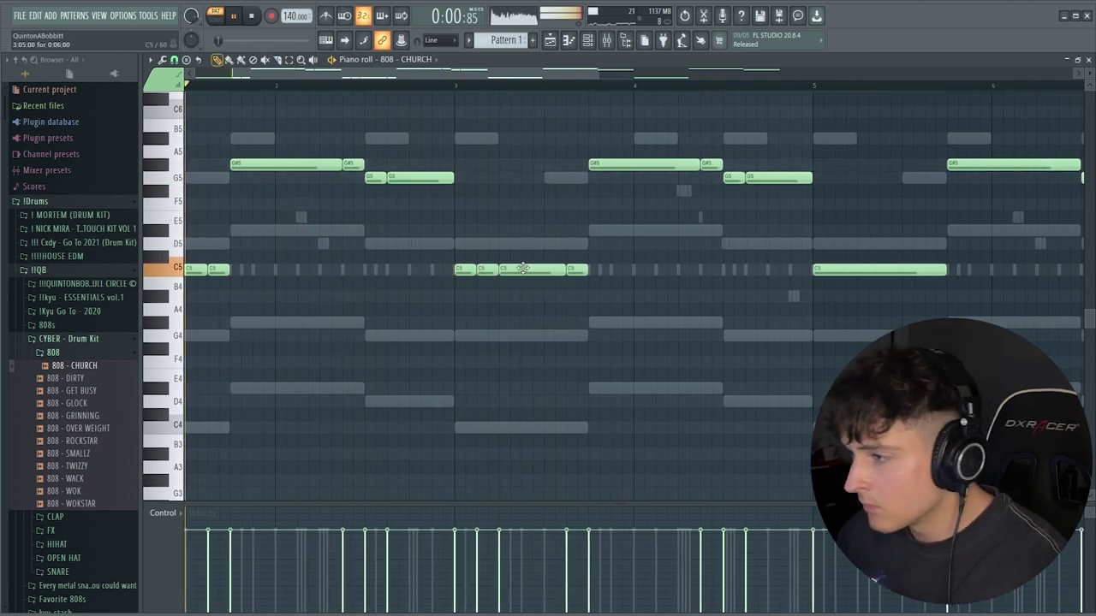
# Replace the long C5 slice at step 5 of bar 3 with a two-step C5 note.
pyautogui.rightClick(523, 270)
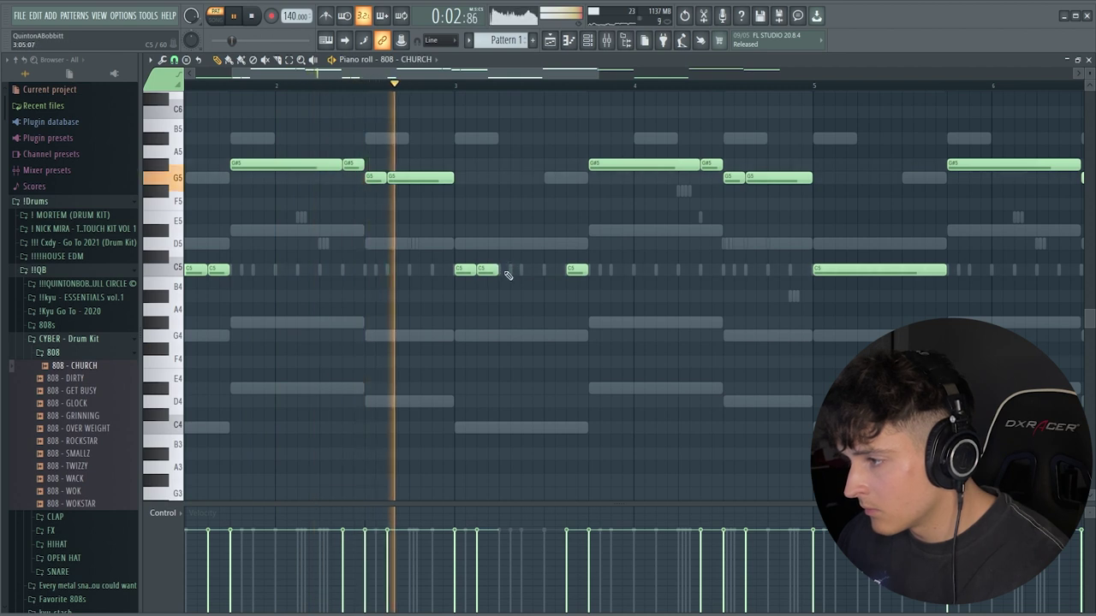
pyautogui.click(507, 270)
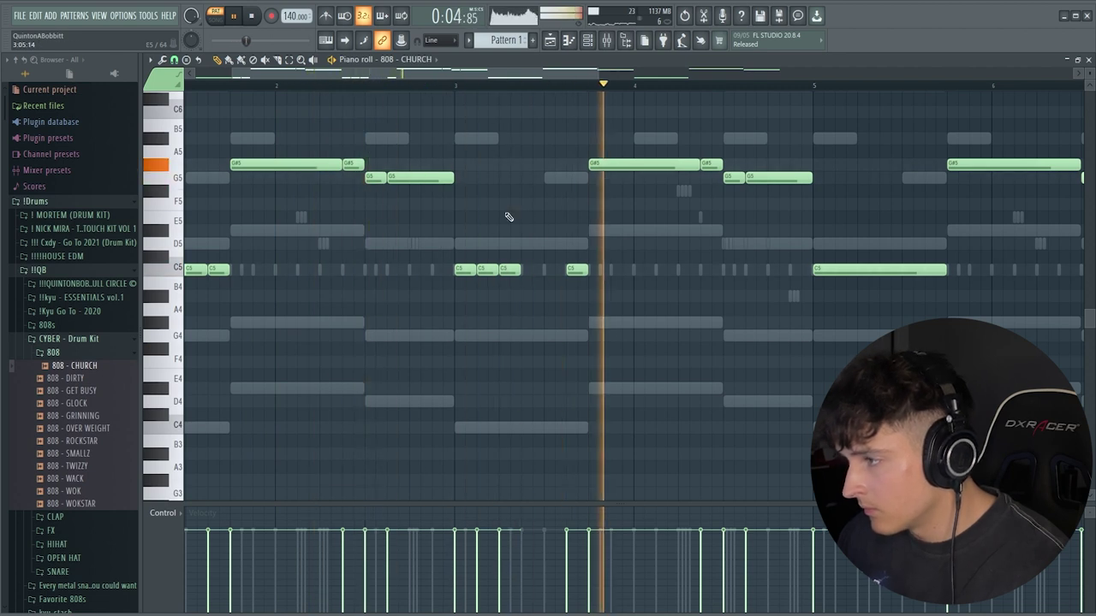
pyautogui.scroll(-3, 492, 92)
# Raise the three short C5 808 notes at the start of bar 3 one octave to C6.
pyautogui.press('space')
pyautogui.press('space')
pyautogui.moveTo(415, 286); pyautogui.dragTo(377, 265)
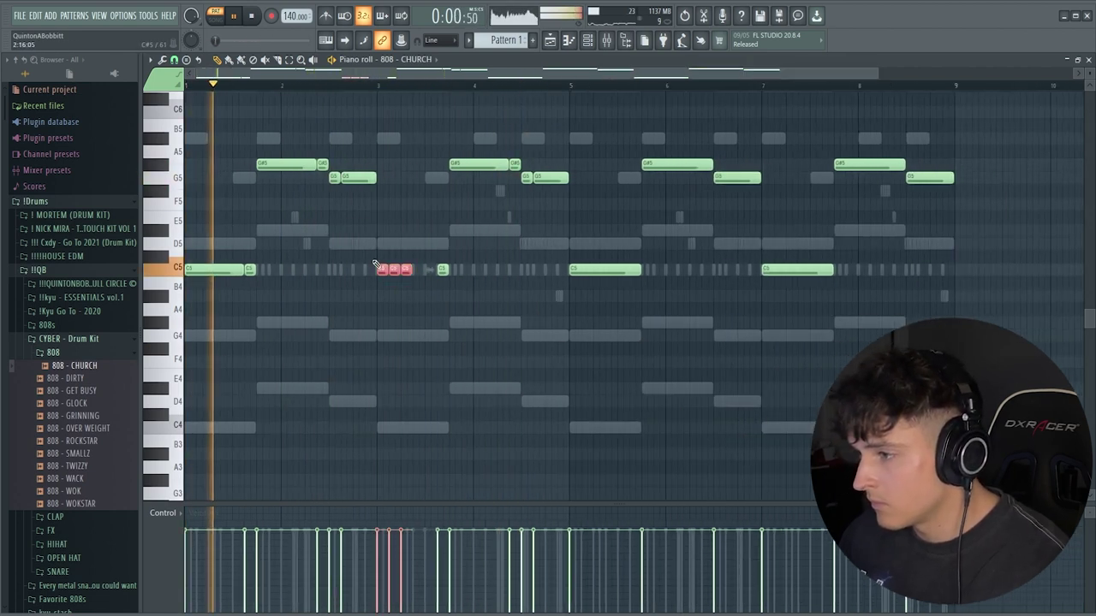
pyautogui.hotkey('ctrl', 'Up')
pyautogui.keyDown('ctrl'); pyautogui.click(440, 122); pyautogui.keyUp('ctrl')
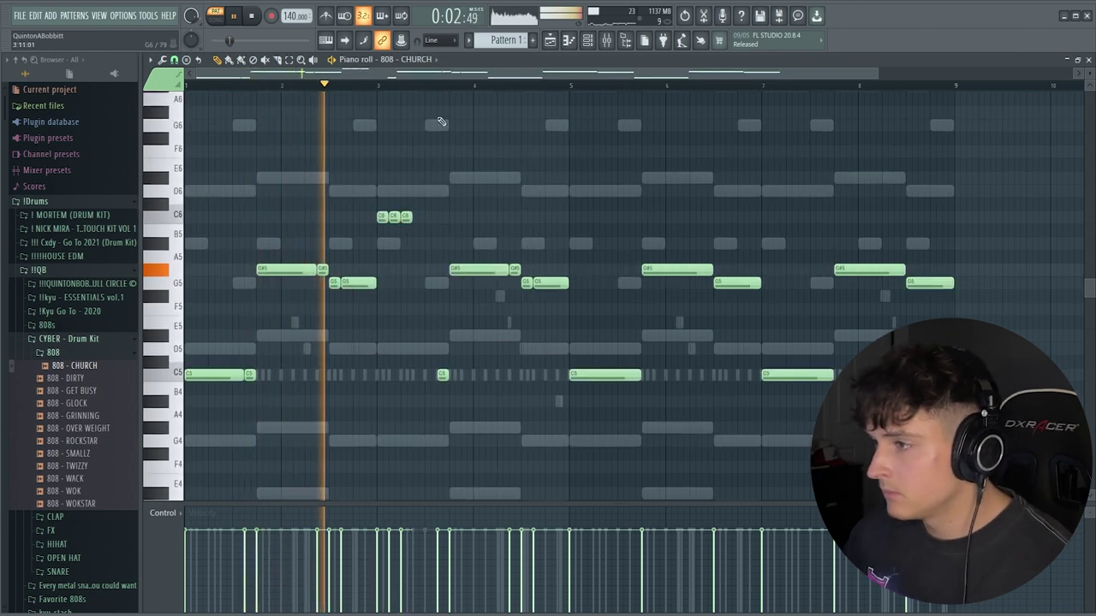
# Slice the short G5 808 note in bar 4 into a 1/3-step roll at its start and play it back.
pyautogui.scroll(3, 440, 90)
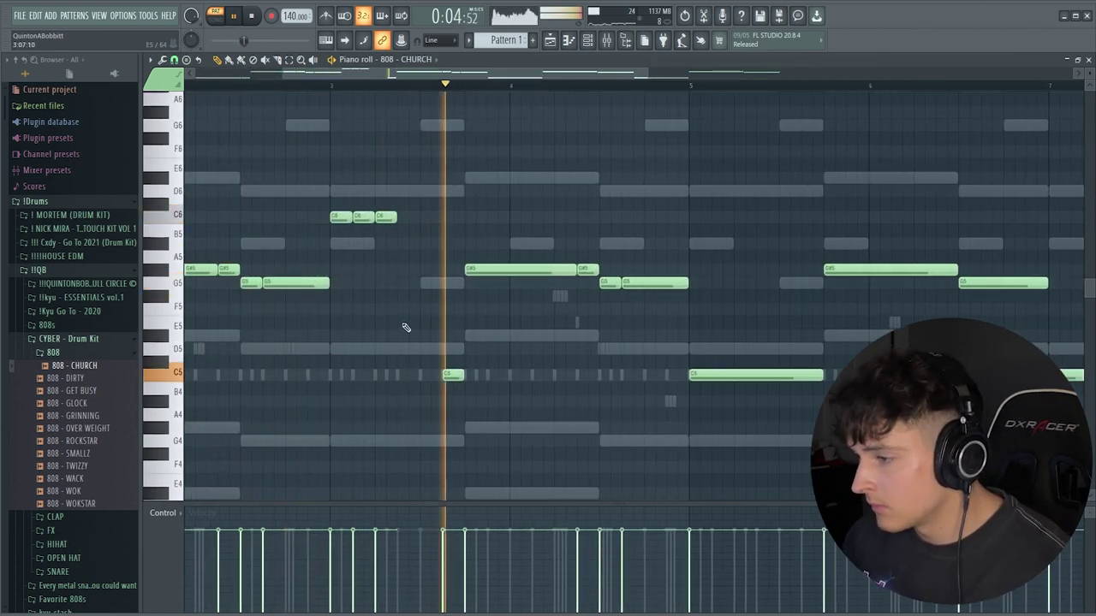
pyautogui.scroll(-2, 433, 95)
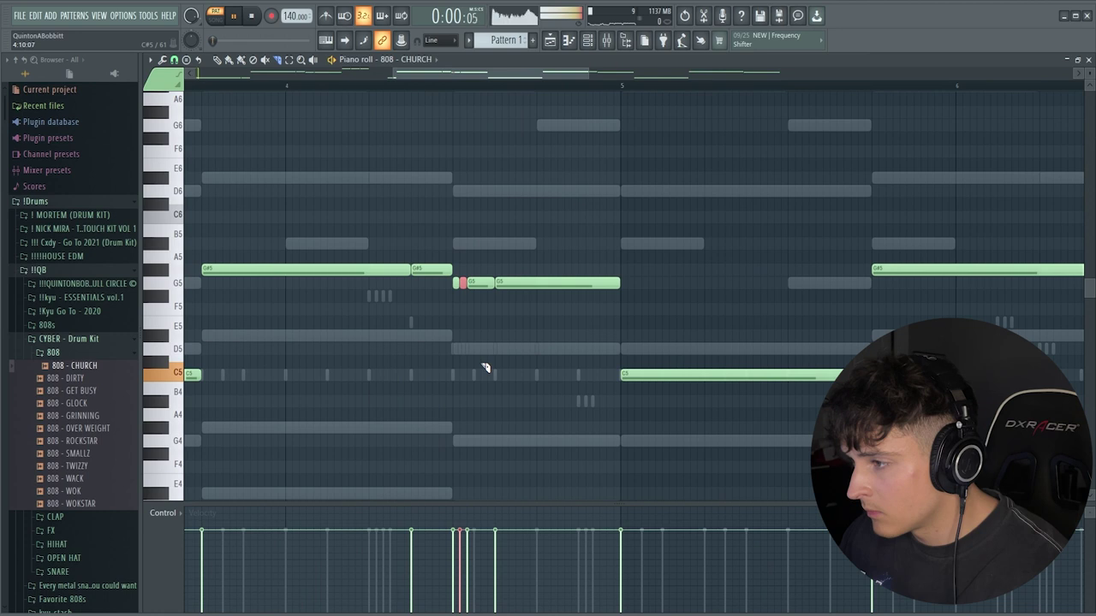
pyautogui.scroll(-3, 394, 86)
pyautogui.moveTo(405, 75); pyautogui.dragTo(351, 77)
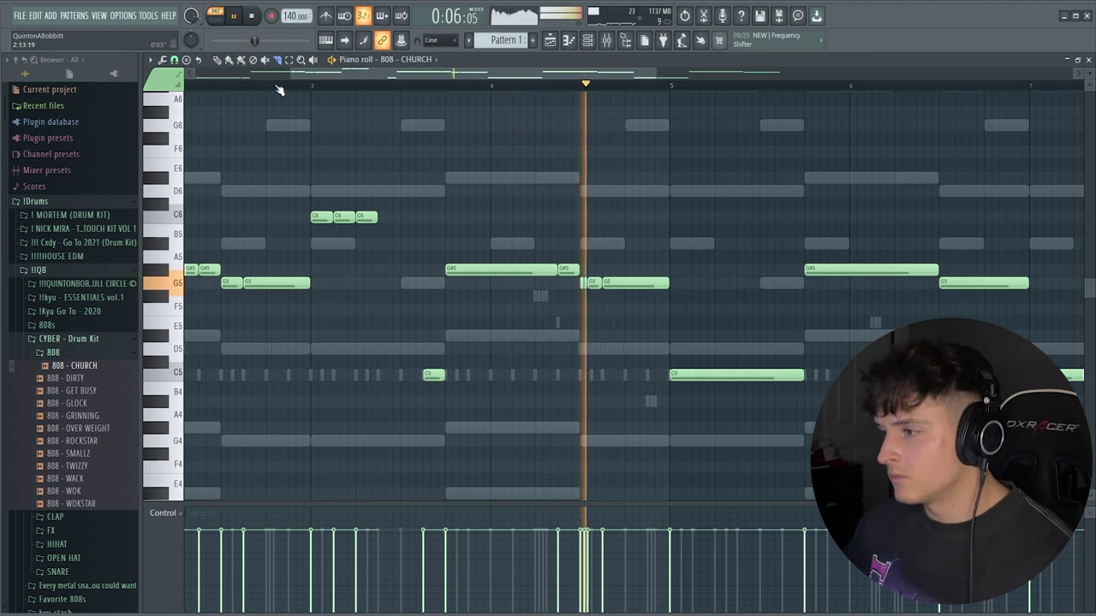
pyautogui.click(523, 89)
pyautogui.scroll(-1, 597, 91)
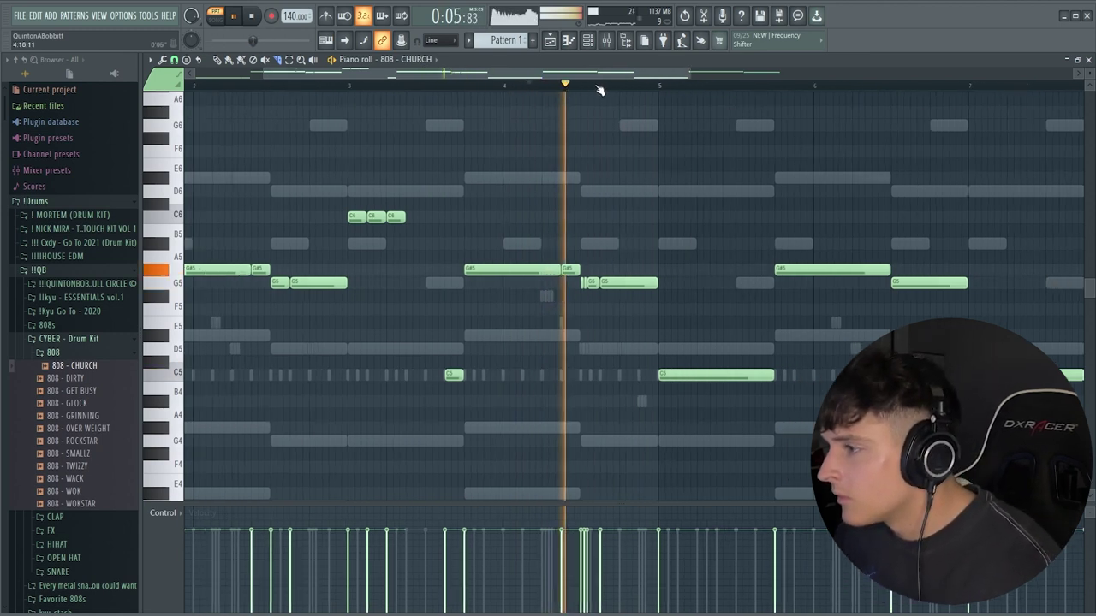
# Slice the long G5 808 note in bar 4 at steps 13 and 15, with a 1/3-step roll starting on step 13.
pyautogui.scroll(4, 600, 92)
pyautogui.press('space')
pyautogui.click(646, 284)
pyautogui.press('space')
pyautogui.press('space')
pyautogui.click(657, 286)
pyautogui.press('space')
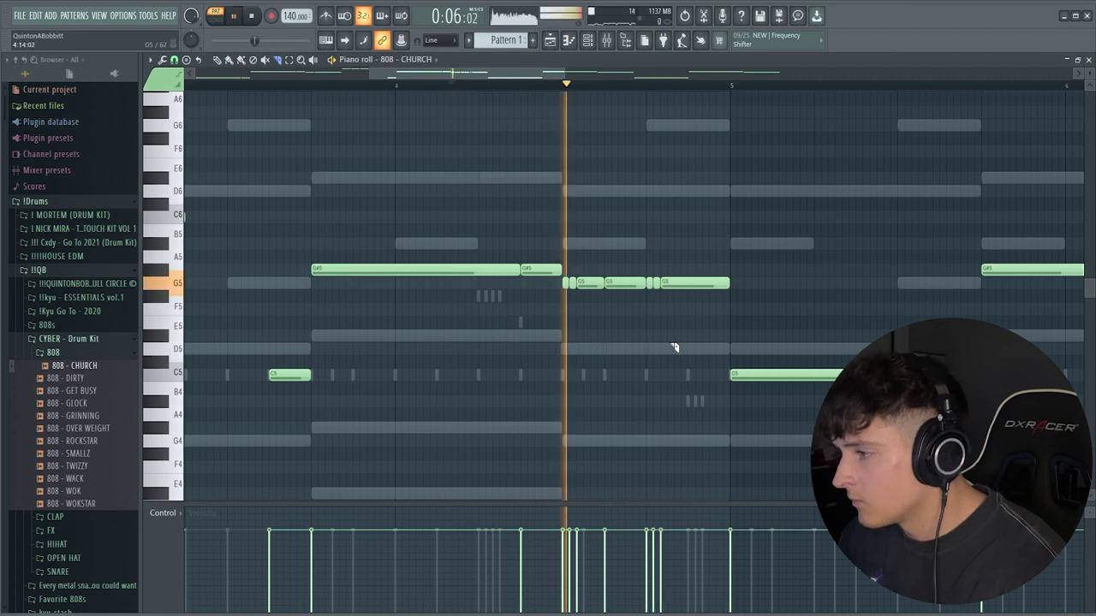
pyautogui.click(687, 283)
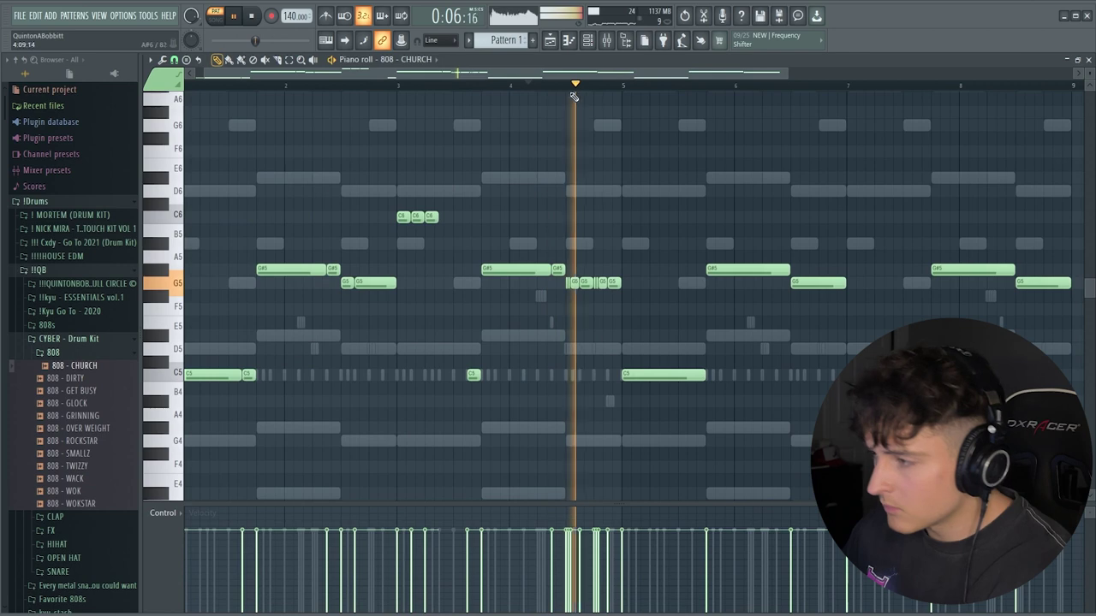
# Raise the sliced G5 808 notes in the last quarter of bar 4 one octave to G6 and play bar 4 back.
pyautogui.press('space')
pyautogui.moveTo(644, 314); pyautogui.dragTo(588, 279)
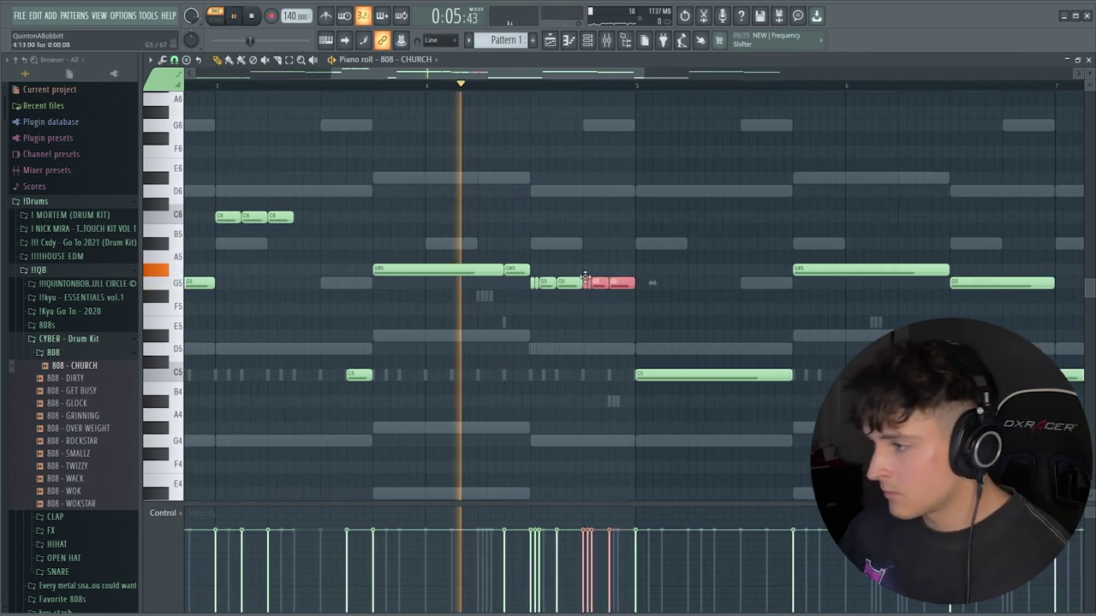
pyautogui.press('space')
pyautogui.hotkey('ctrl', 'Up')
pyautogui.keyDown('ctrl'); pyautogui.click(605, 299); pyautogui.keyUp('ctrl')
pyautogui.click(470, 86)
pyautogui.scroll(-2, 470, 87)
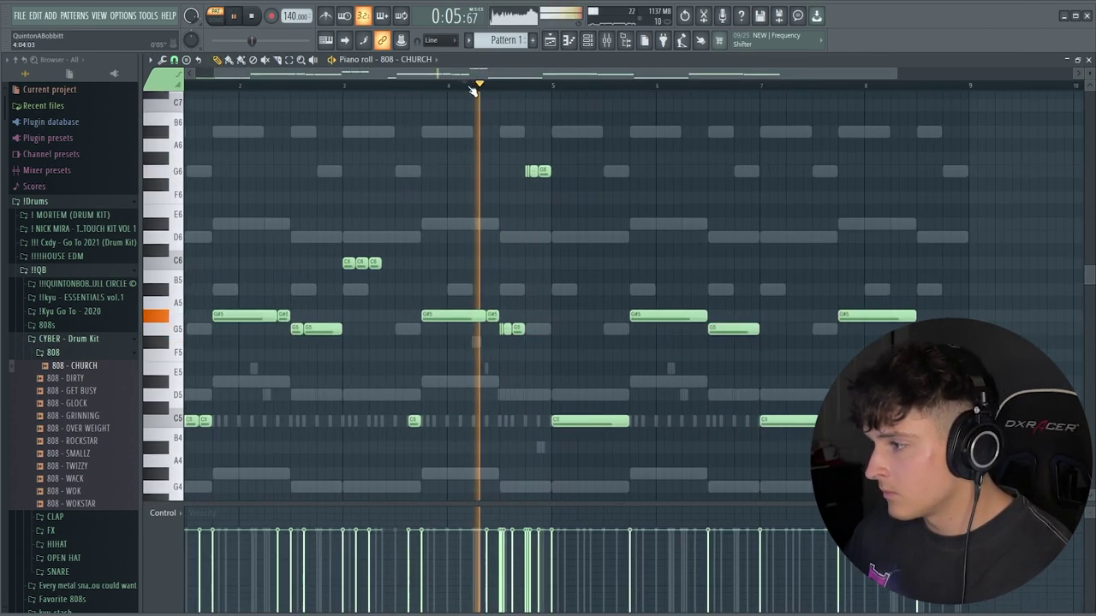
# Delete all the old 808 notes in bars 5 to 8.
pyautogui.scroll(-1, 470, 86)
pyautogui.rightClick(572, 420)
pyautogui.rightClick(624, 314)
pyautogui.rightClick(669, 328)
pyautogui.rightClick(712, 421)
pyautogui.rightClick(782, 316)
pyautogui.rightClick(829, 331)
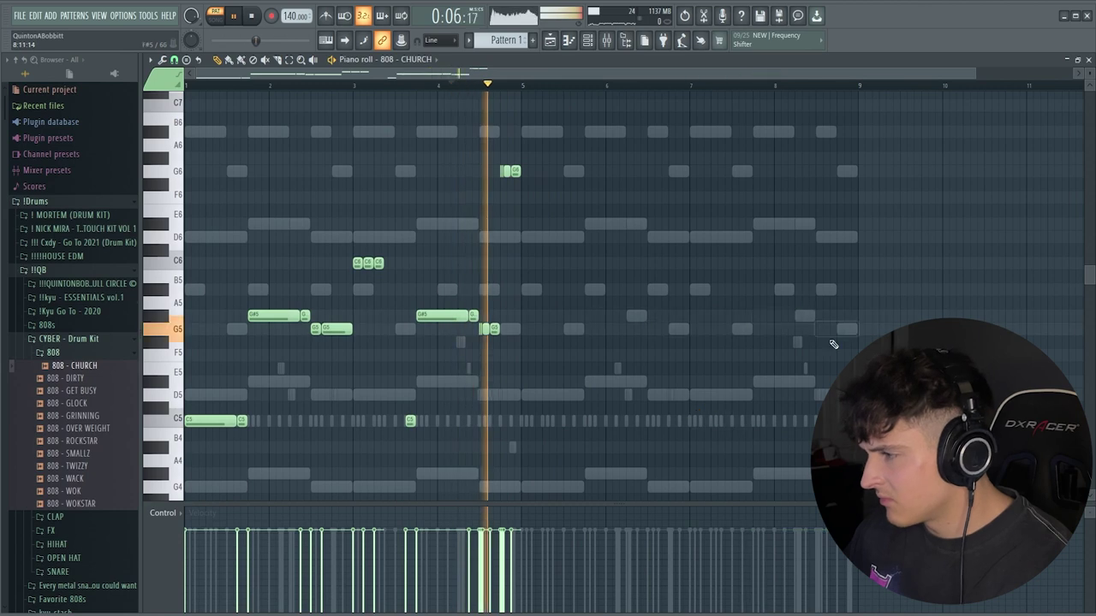
# Duplicate the four-bar 808 pattern into bars 5 to 8 and play it back.
pyautogui.press('space')
pyautogui.hotkey('ctrl', 'b')
pyautogui.keyDown('ctrl'); pyautogui.click(537, 444); pyautogui.keyUp('ctrl')
pyautogui.press('space')
# Lengthen the third C6 808 note in both bar 3 and bar 7 to four steps.
pyautogui.scroll(-3, 331, 198)
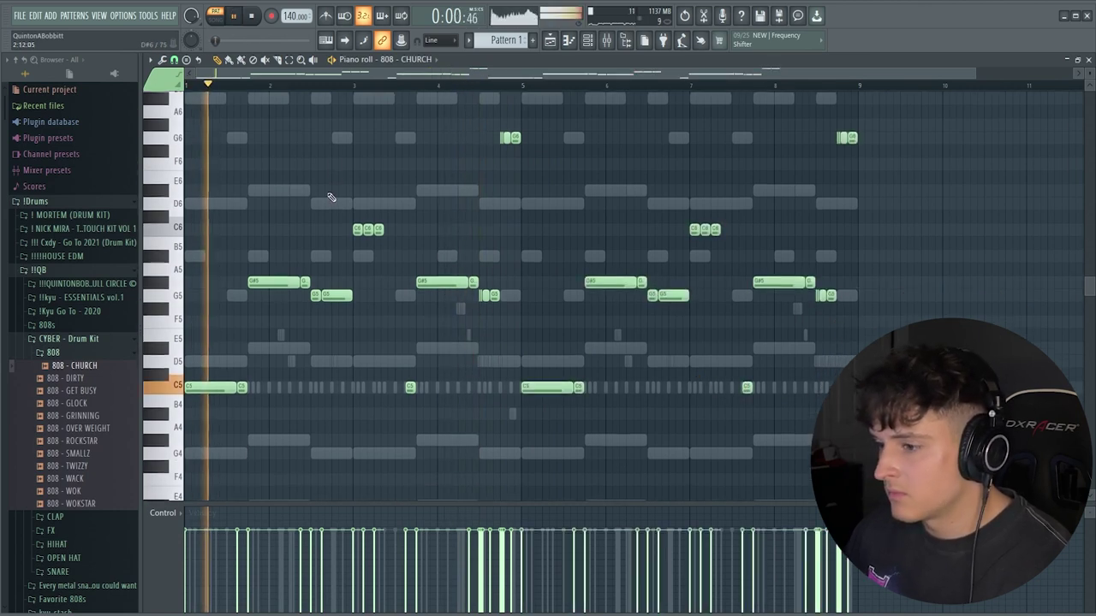
pyautogui.scroll(2, 255, 78)
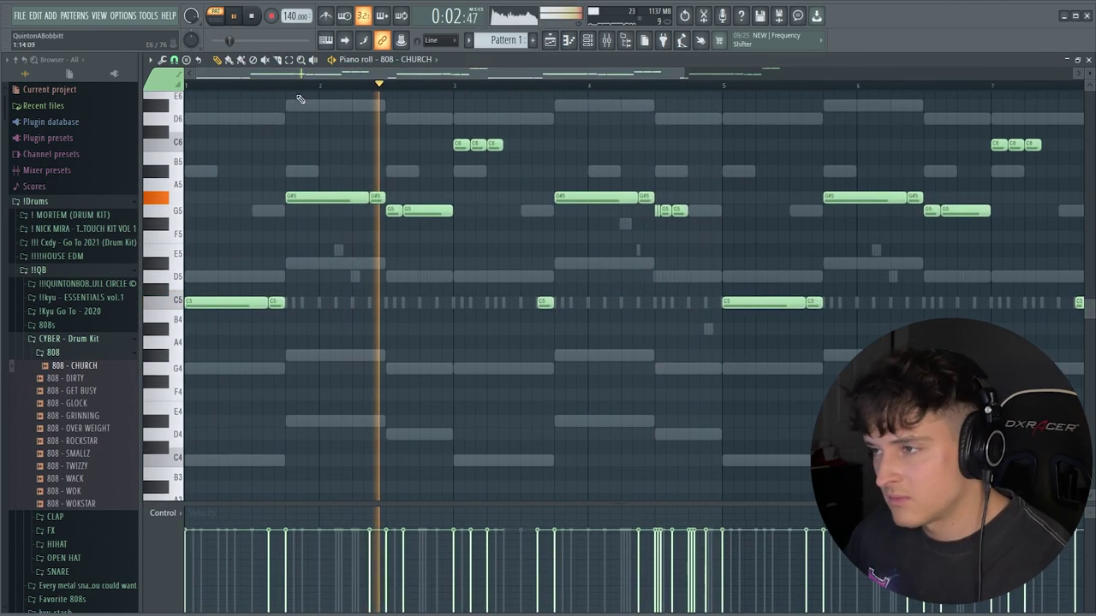
pyautogui.scroll(-3, 293, 89)
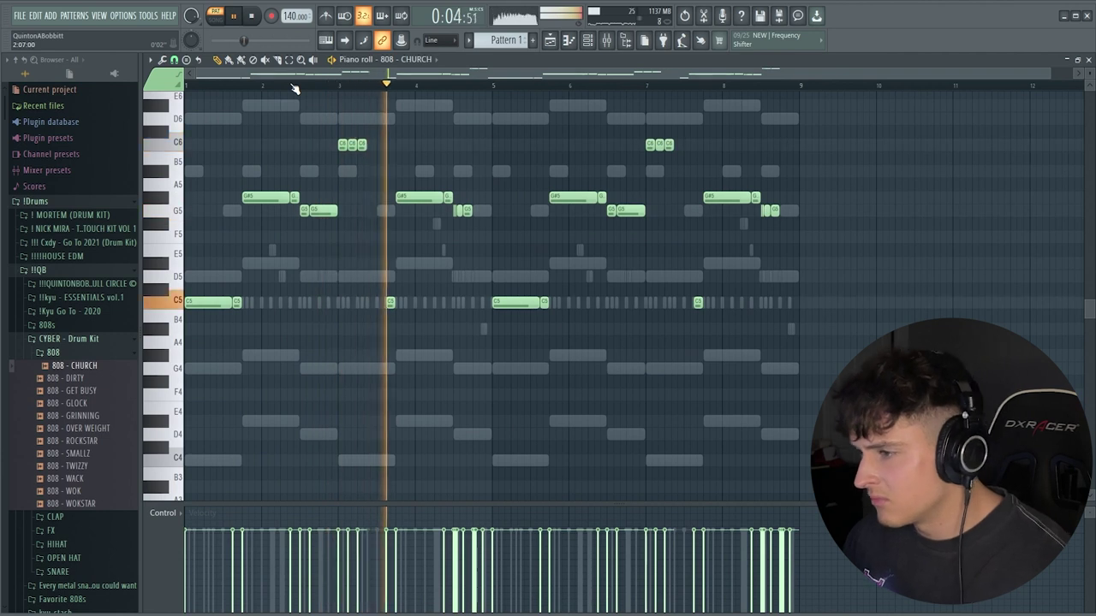
pyautogui.scroll(2, 369, 120)
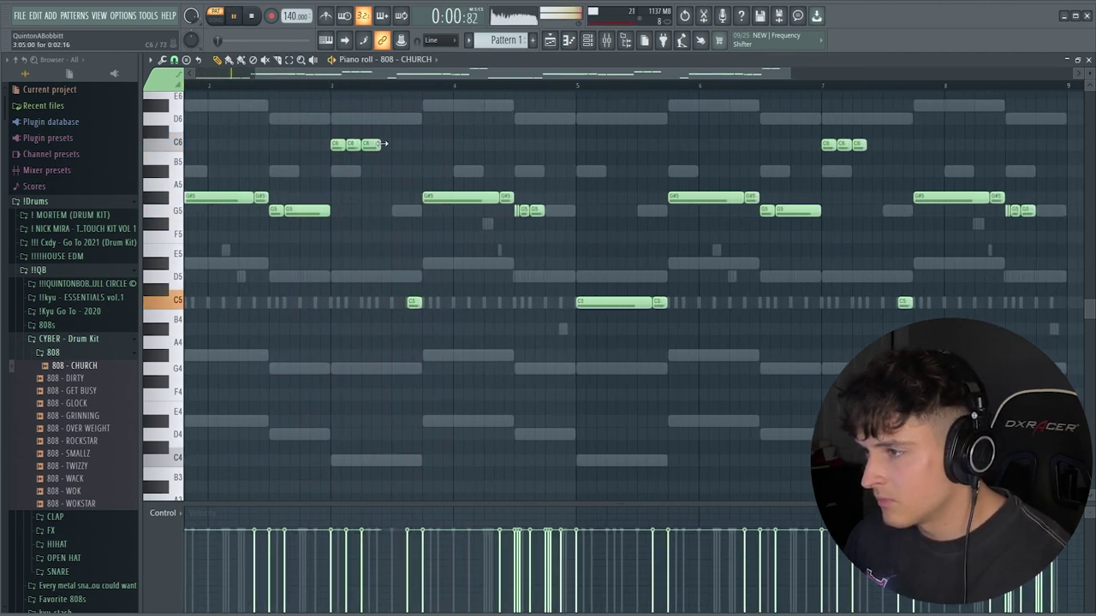
pyautogui.moveTo(867, 147); pyautogui.dragTo(881, 146)
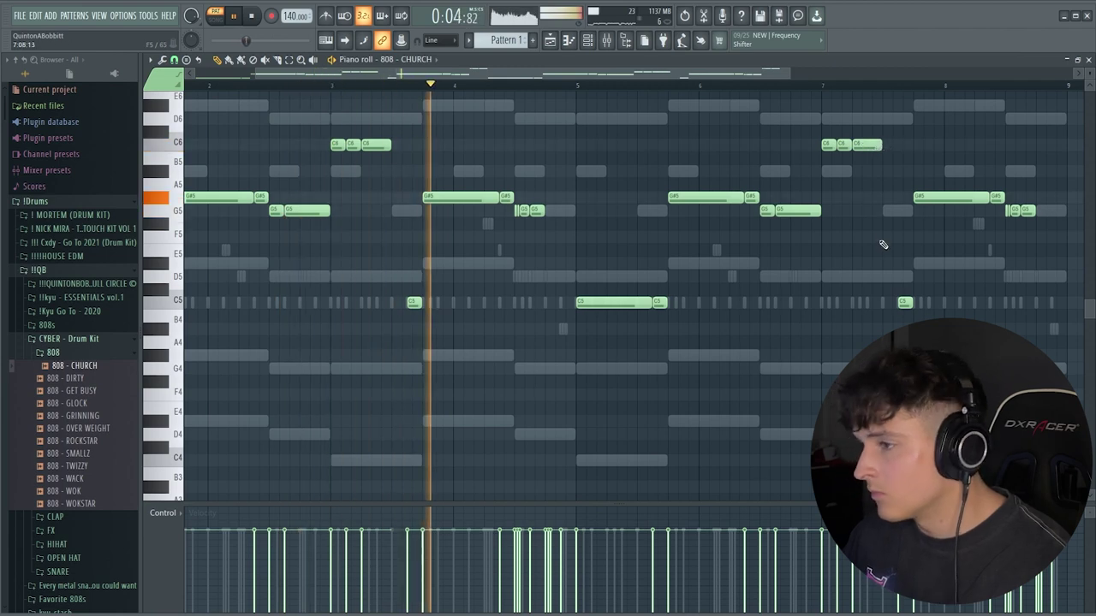
# Show the channel rack over the 808's piano roll and start playback.
pyautogui.scroll(-2, 412, 88)
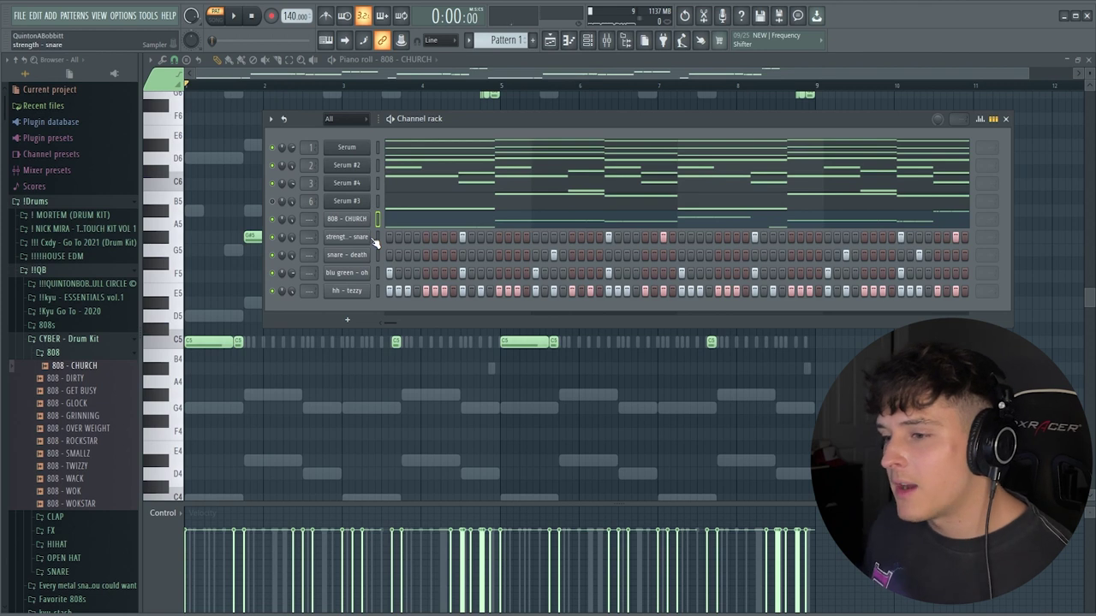
pyautogui.click(405, 77)
pyautogui.click(588, 41)
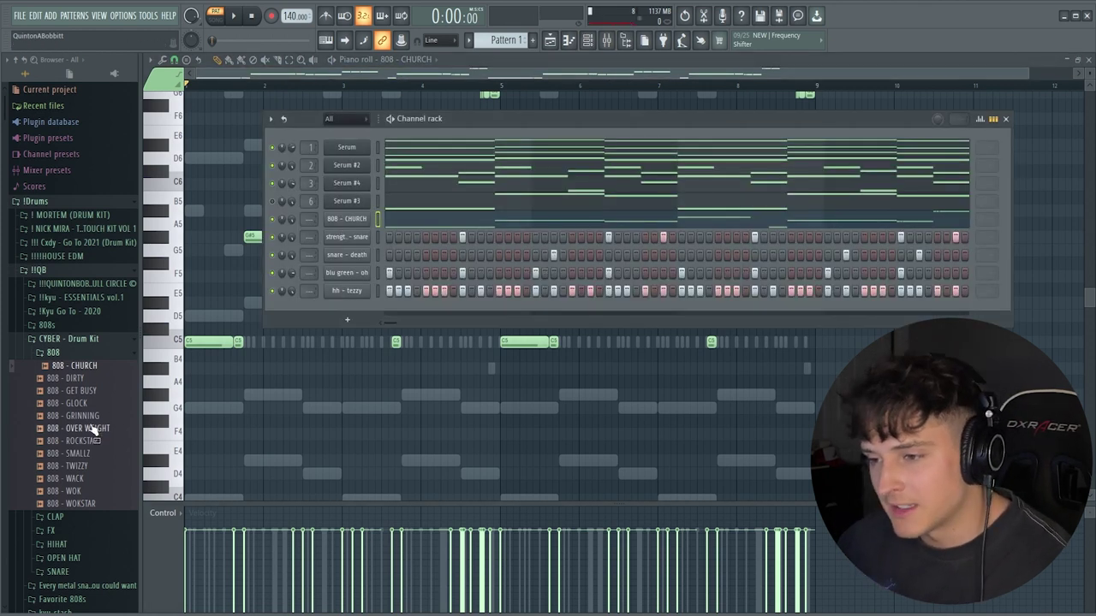
pyautogui.press('space')
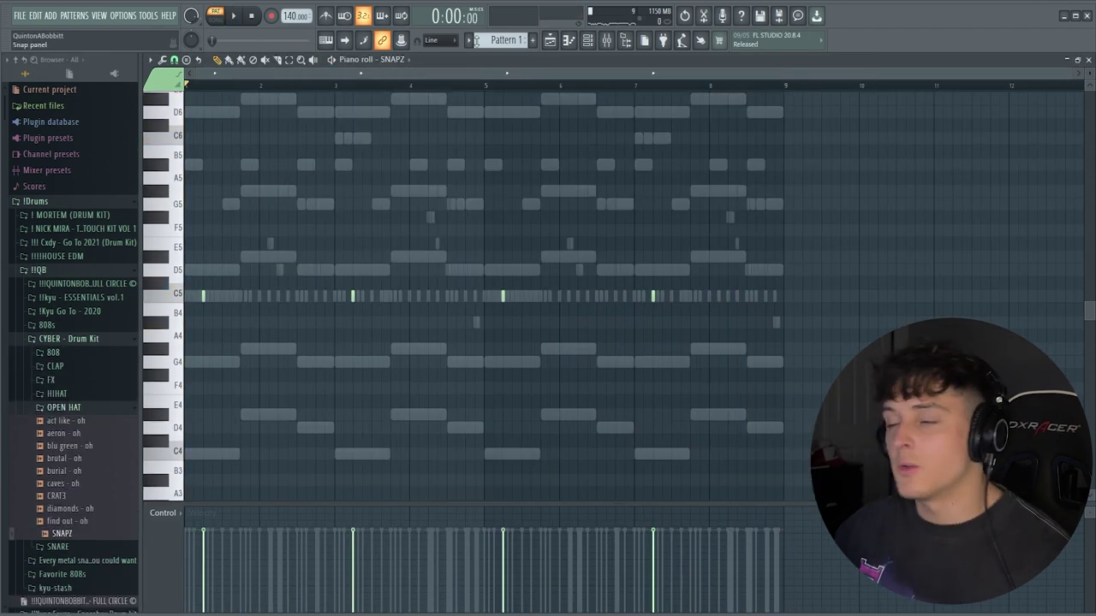
# Open the playlist and play the song arrangement from the intro.
pyautogui.click(548, 41)
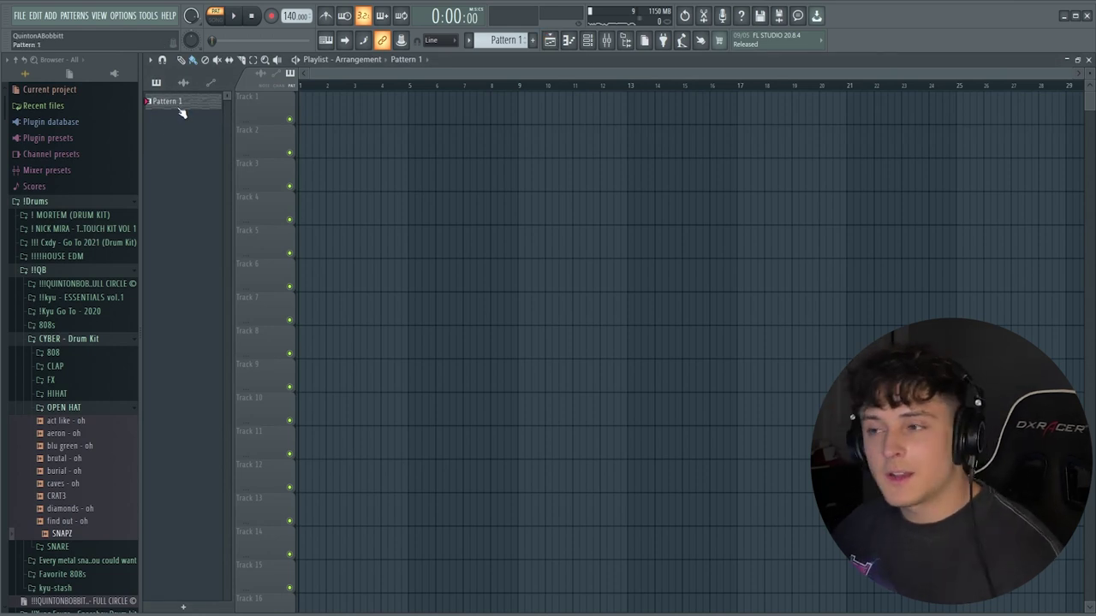
pyautogui.press('space')
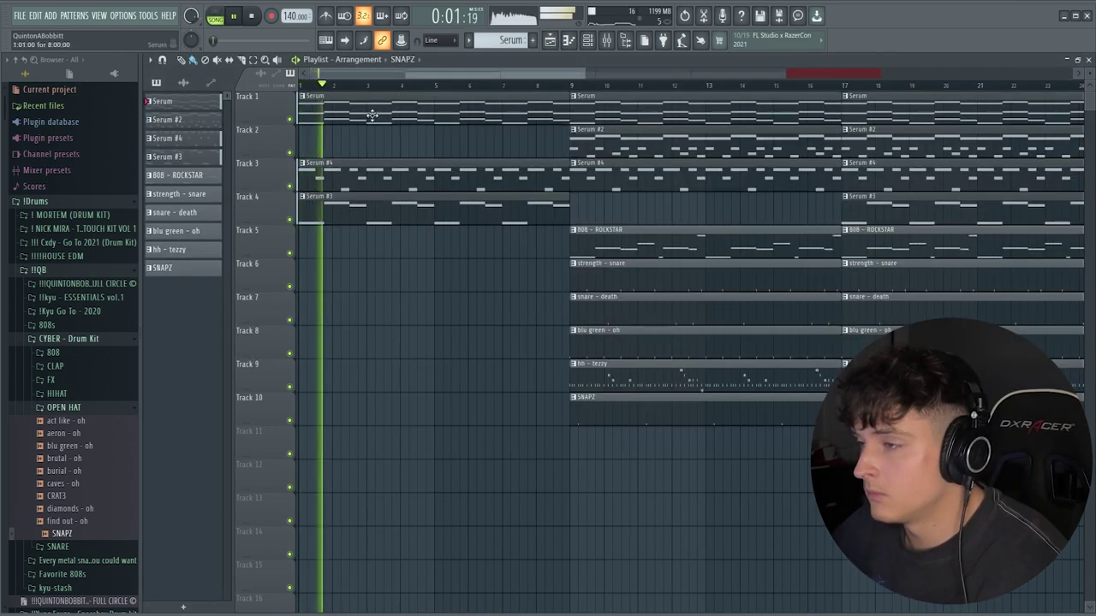
pyautogui.scroll(-2, 386, 88)
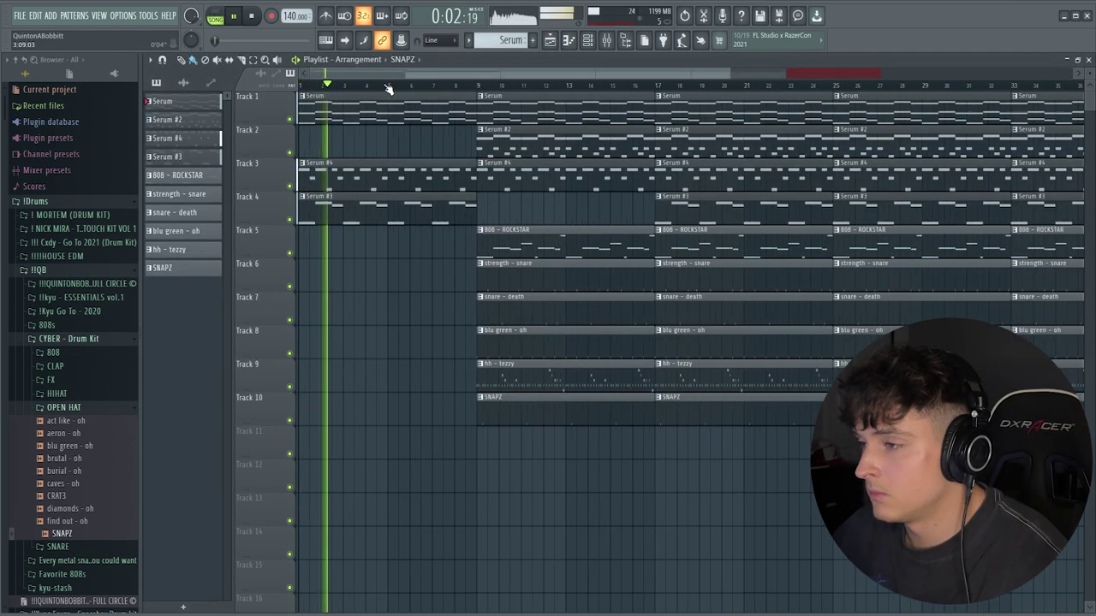
pyautogui.scroll(3, 388, 89)
pyautogui.scroll(-1, 388, 89)
# Copy the Serum #2 clip into the intro on Track 2, trim its start to bar 5 and play into bar 9.
pyautogui.moveTo(559, 150); pyautogui.dragTo(262, 144)
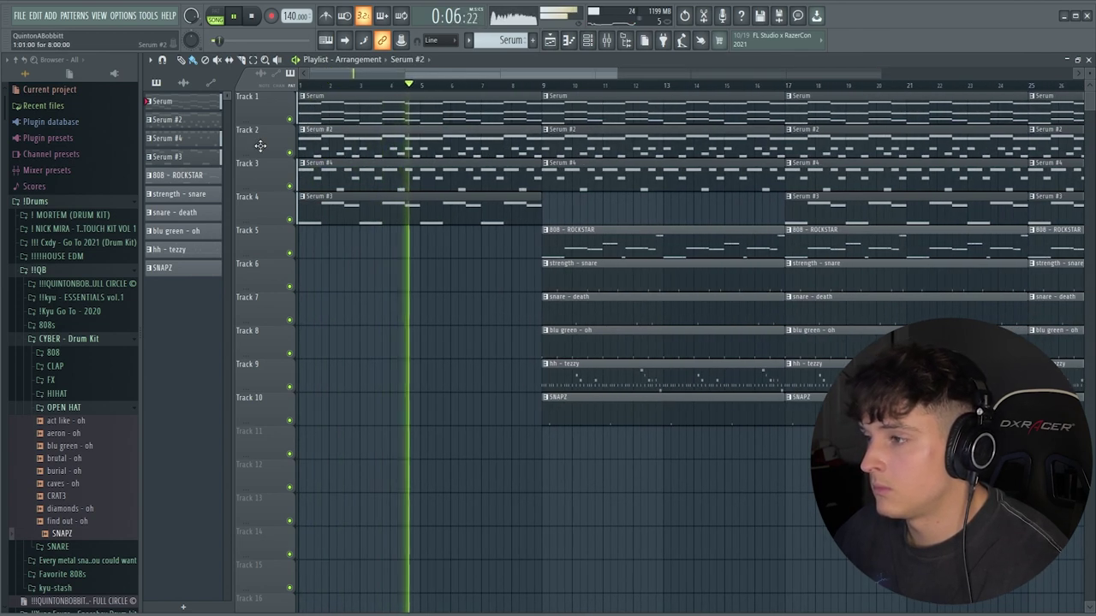
pyautogui.moveTo(301, 147); pyautogui.dragTo(427, 150)
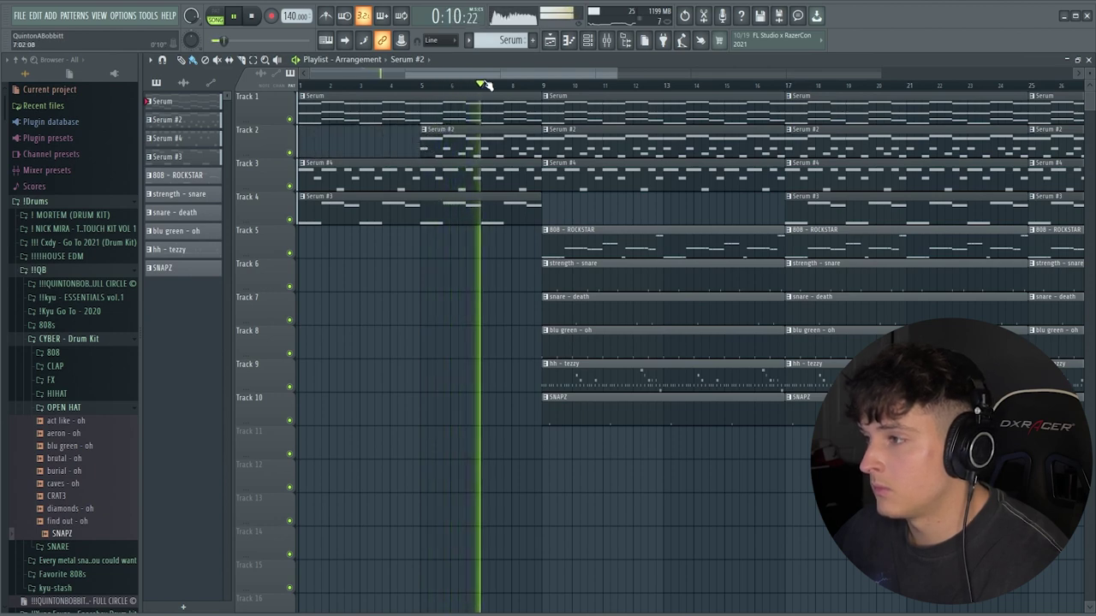
pyautogui.scroll(-2, 486, 85)
pyautogui.scroll(2, 486, 86)
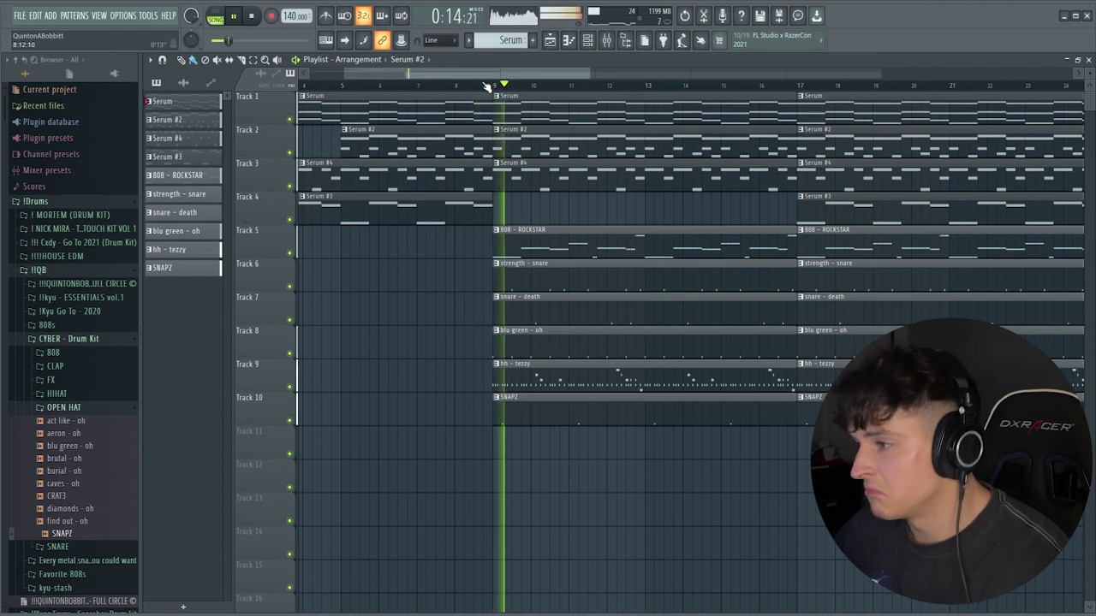
pyautogui.scroll(-1, 486, 87)
pyautogui.scroll(-1, 486, 87)
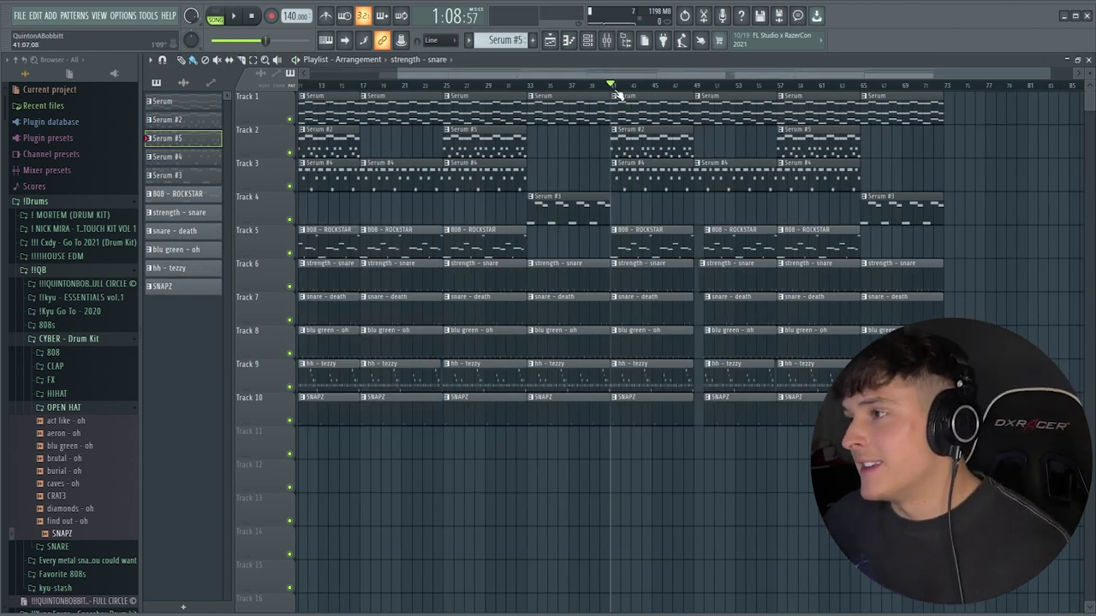
# Create a new empty pattern and place it as an eight-bar clip on Track 11 at bar 41.
pyautogui.click(535, 41)
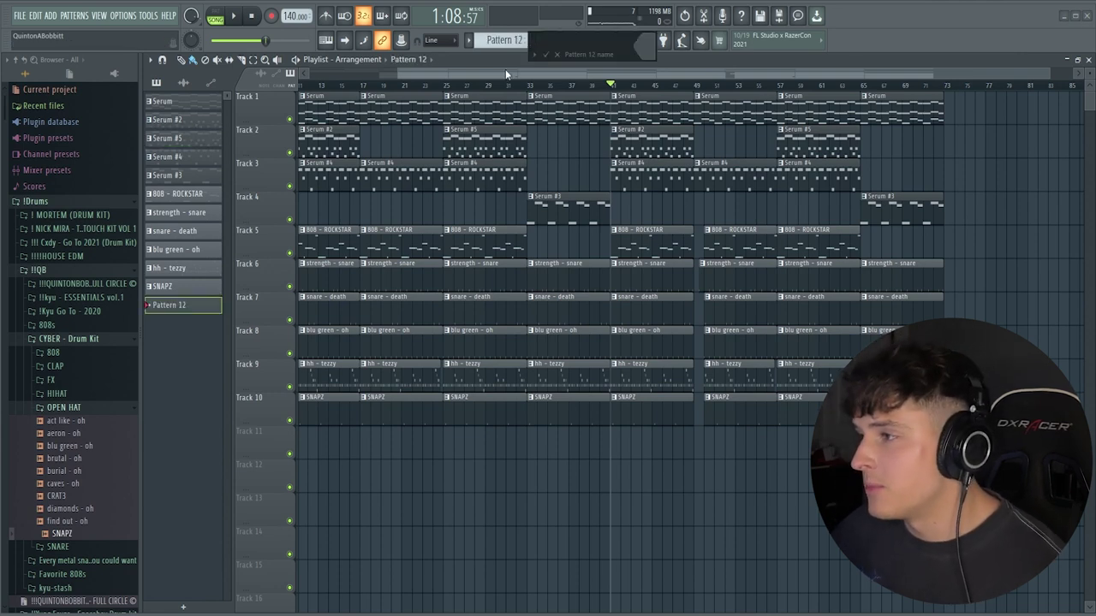
pyautogui.moveTo(570, 446); pyautogui.dragTo(613, 441)
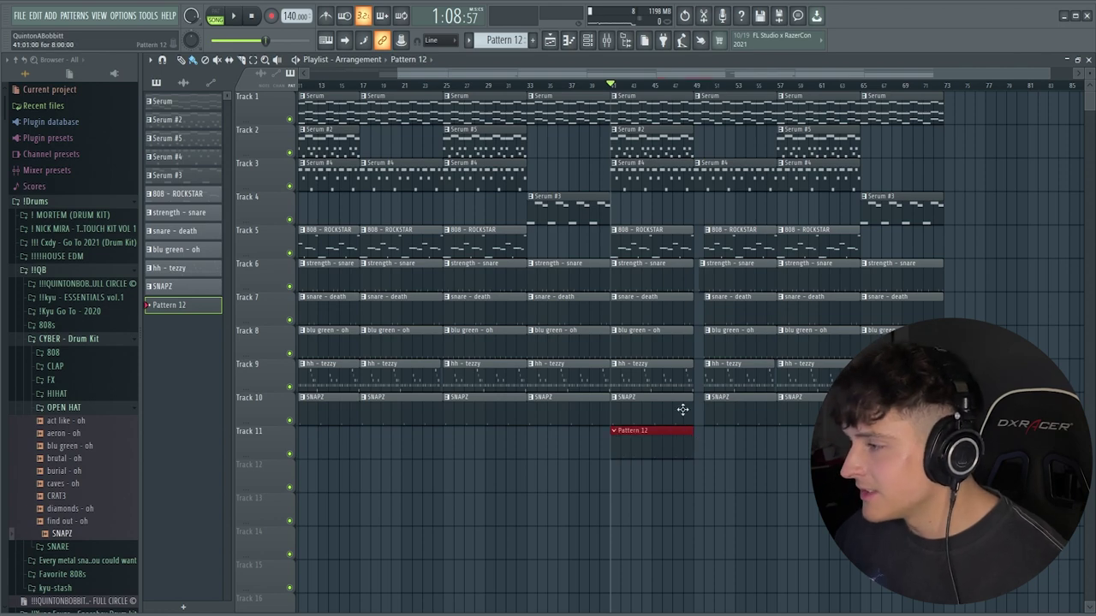
pyautogui.scroll(3, 629, 86)
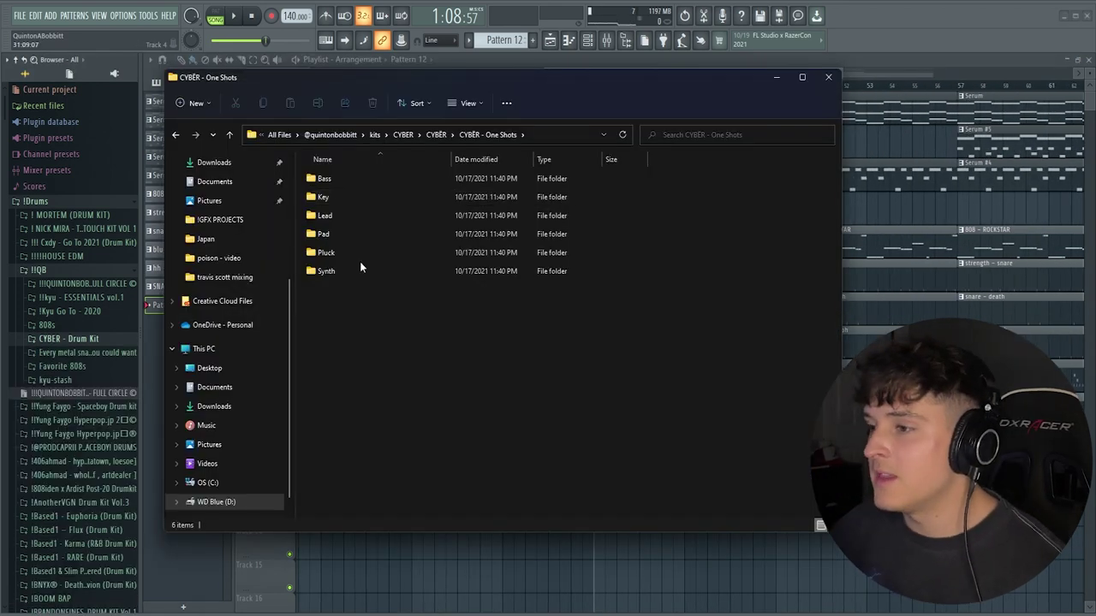
# Open the Key folder of the CYBER one-shots and pick SECRET.wav.
pyautogui.doubleClick(358, 258)
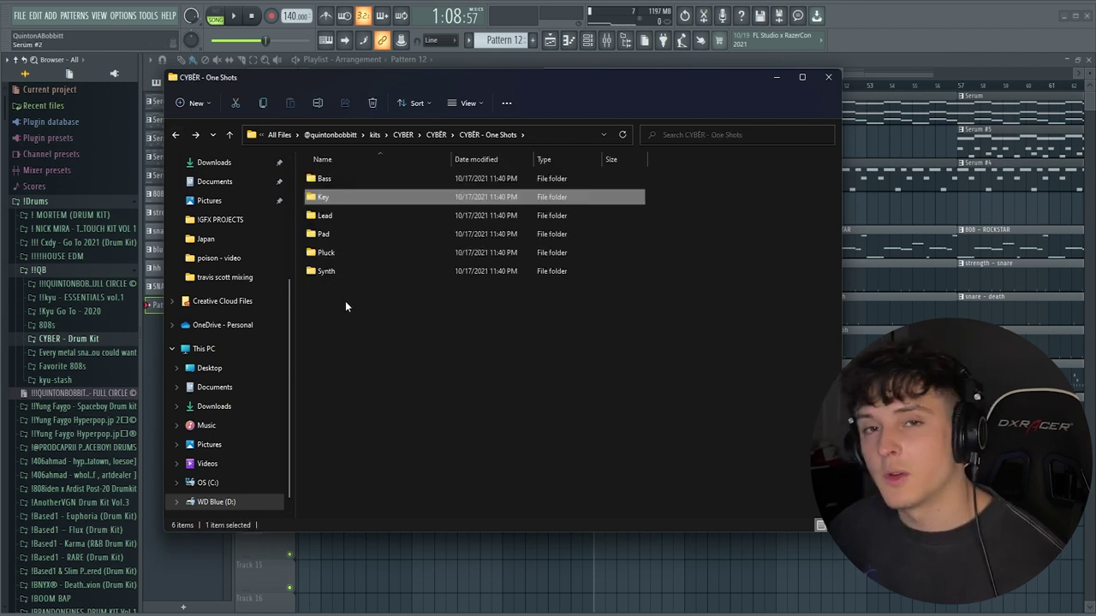
pyautogui.doubleClick(332, 198)
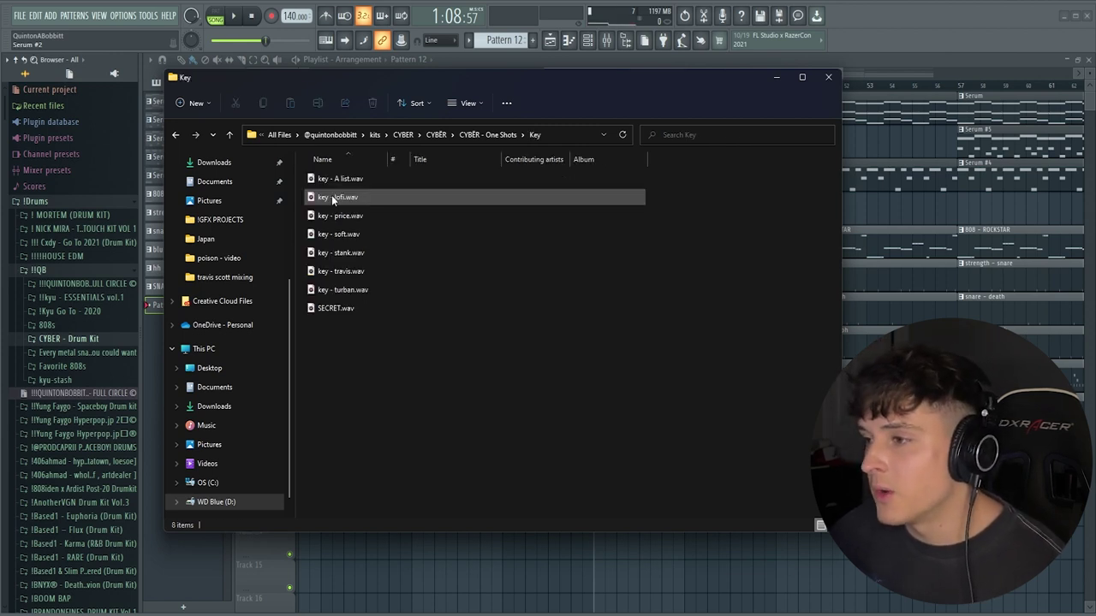
pyautogui.click(332, 311)
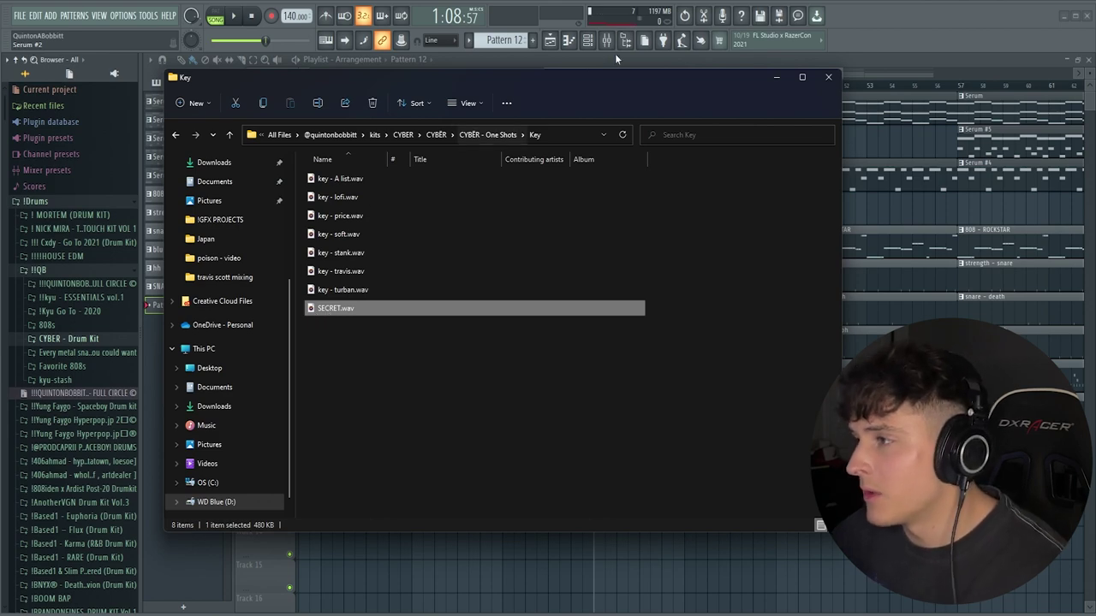
# Load SECRET.wav as a new channel in the rack, set to cut itself and routed to mixer insert 4.
pyautogui.click(594, 43)
pyautogui.hotkey('alt', 'Tab')
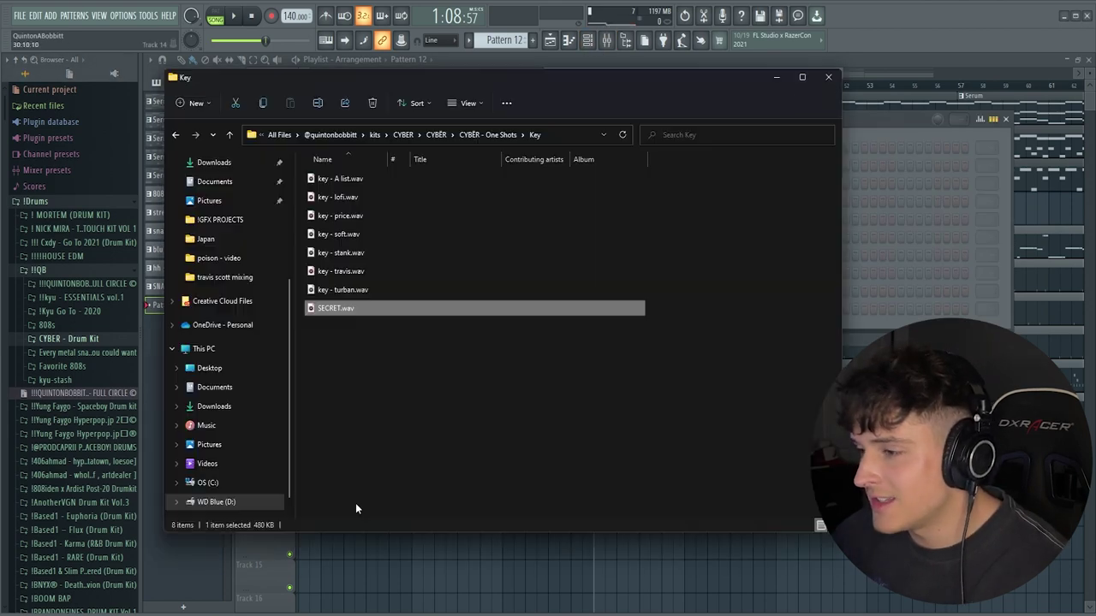
pyautogui.moveTo(341, 314); pyautogui.dragTo(868, 276)
pyautogui.rightClick(346, 327)
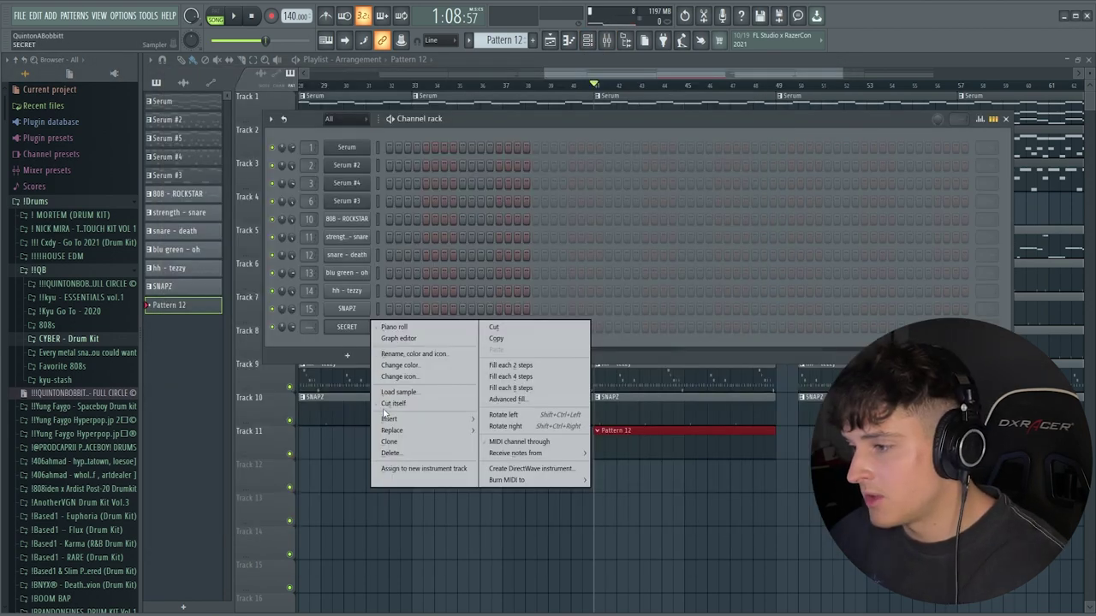
pyautogui.click(389, 404)
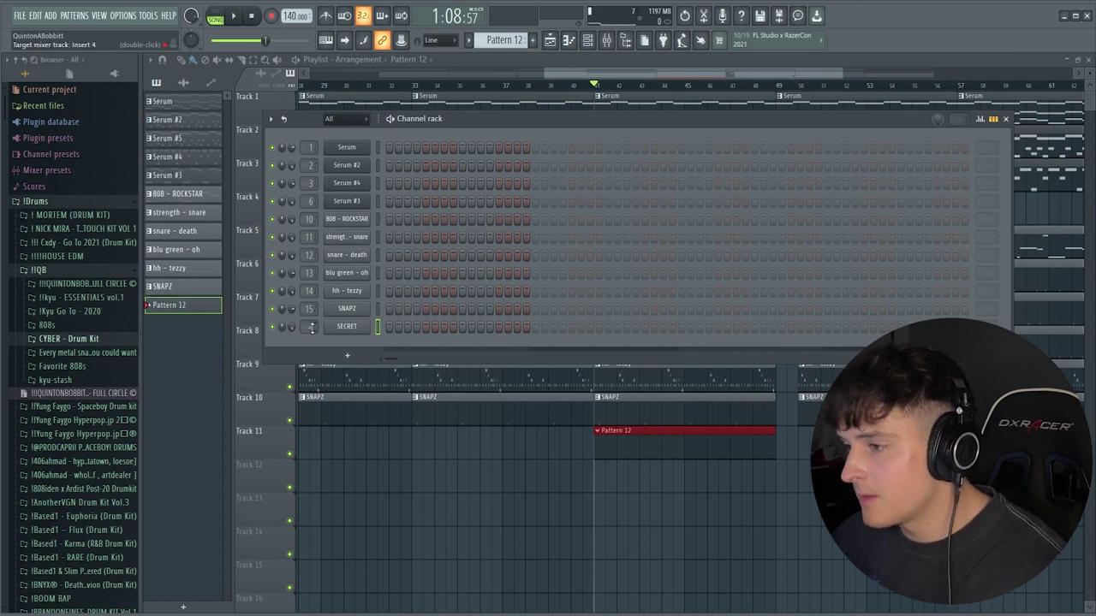
# In SECRET's piano roll, place four-step notes: C5 at bar 1, G#4 at step 13 of bar 1 and G4 at step 9 of bar 2.
pyautogui.rightClick(347, 329)
pyautogui.click(385, 328)
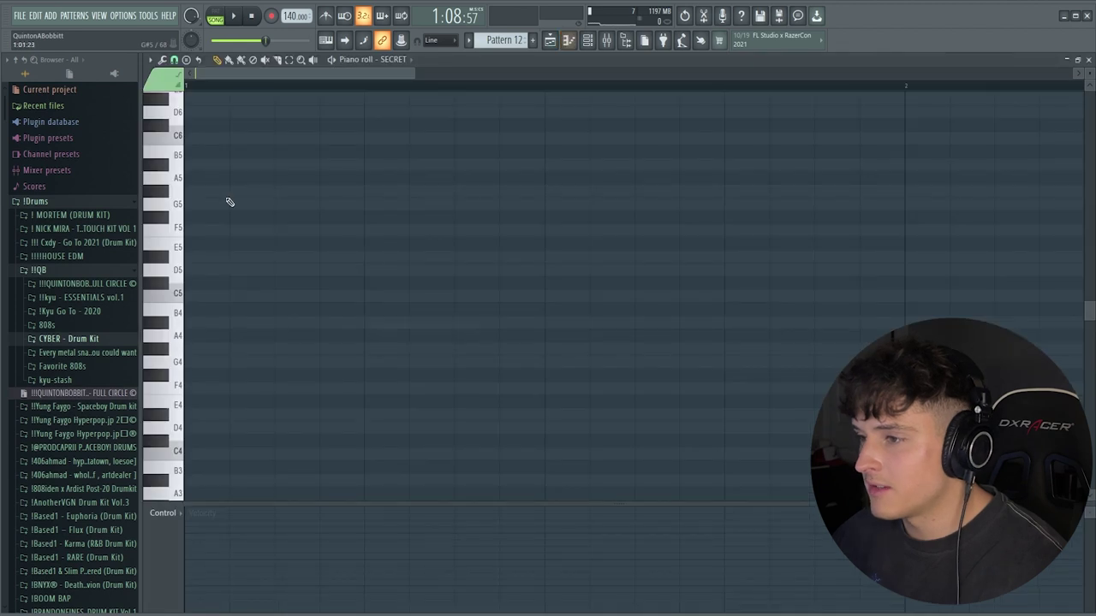
pyautogui.click(206, 295)
pyautogui.press('space')
pyautogui.scroll(-2, 264, 88)
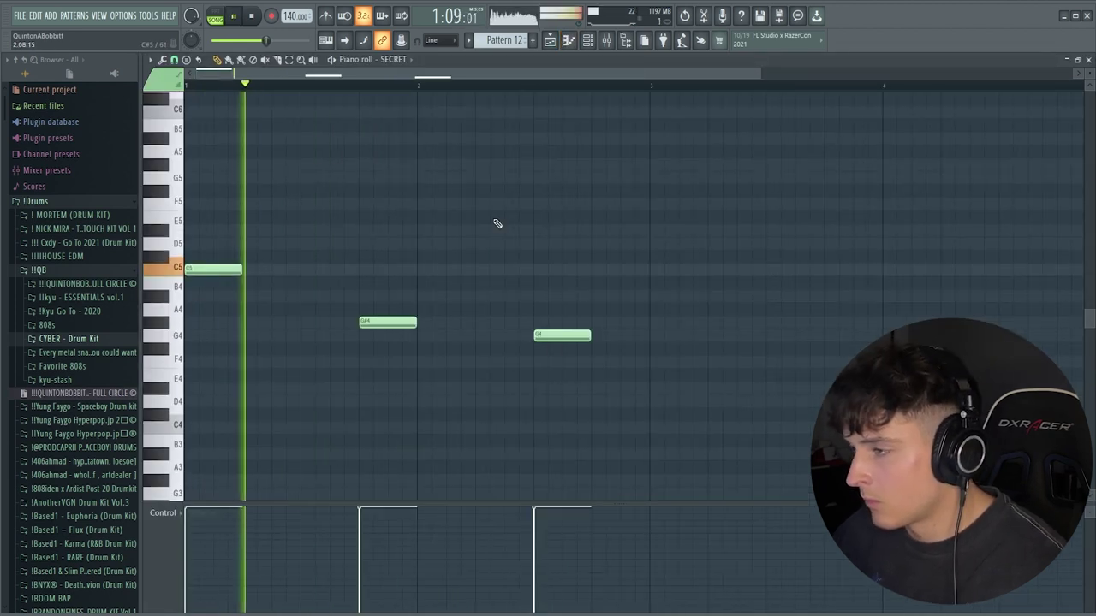
# Duplicate the three-note SECRET phrase across eight bars, with an extra two-step G4 at the end of bars 4 and 8.
pyautogui.scroll(-2, 411, 85)
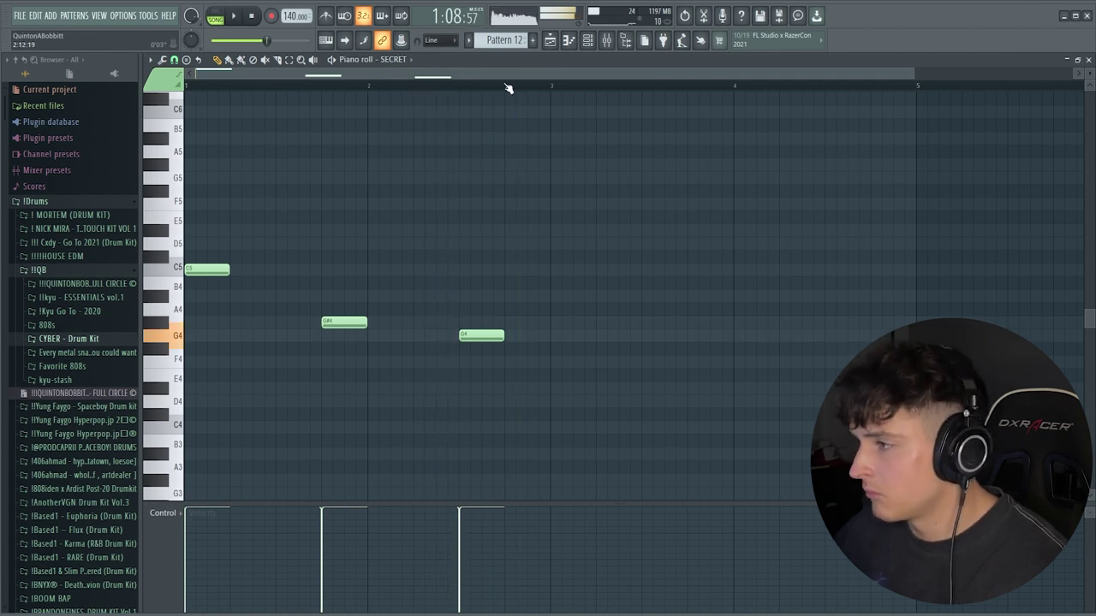
pyautogui.hotkey('ctrl', 'a')
pyautogui.hotkey('ctrl', 'b')
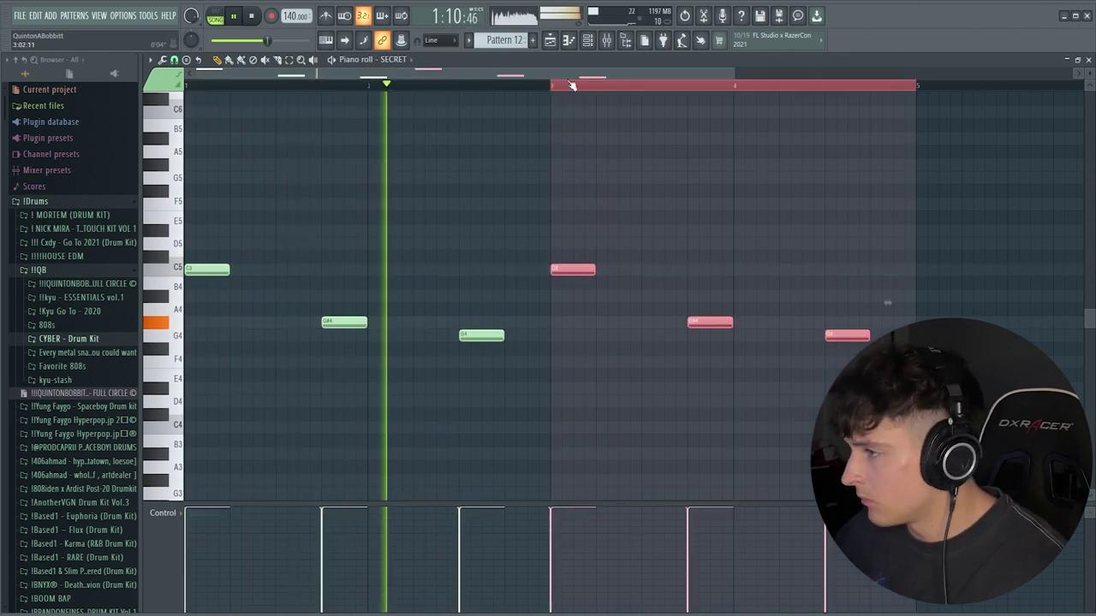
pyautogui.hotkey('ctrl', 'd')
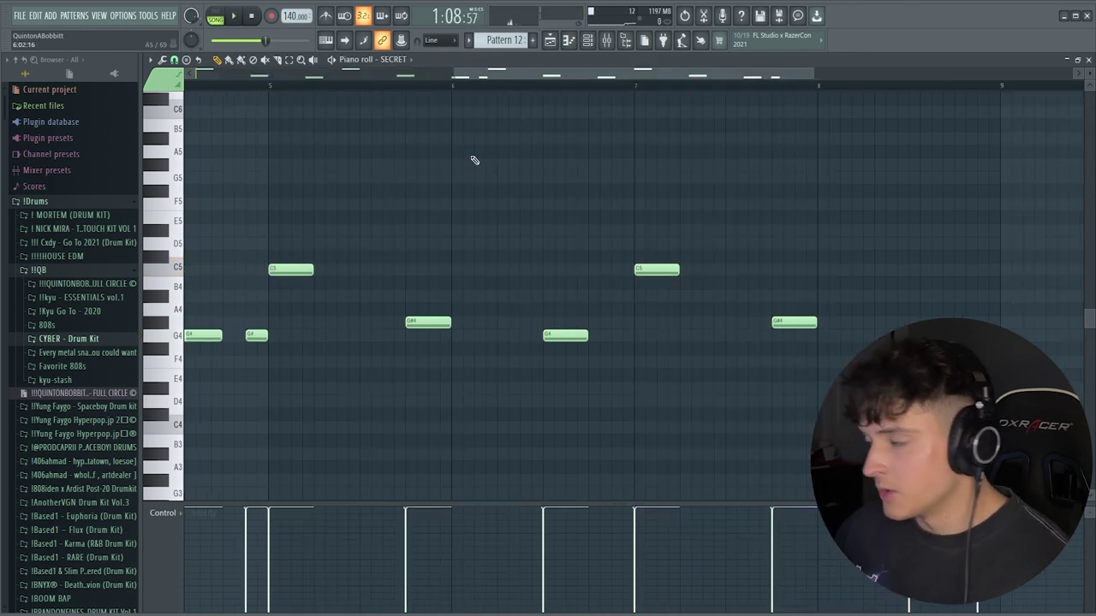
# Apply Quick legato so every SECRET note extends to the start of the following note, and play it back.
pyautogui.hotkey('ctrl', 'l')
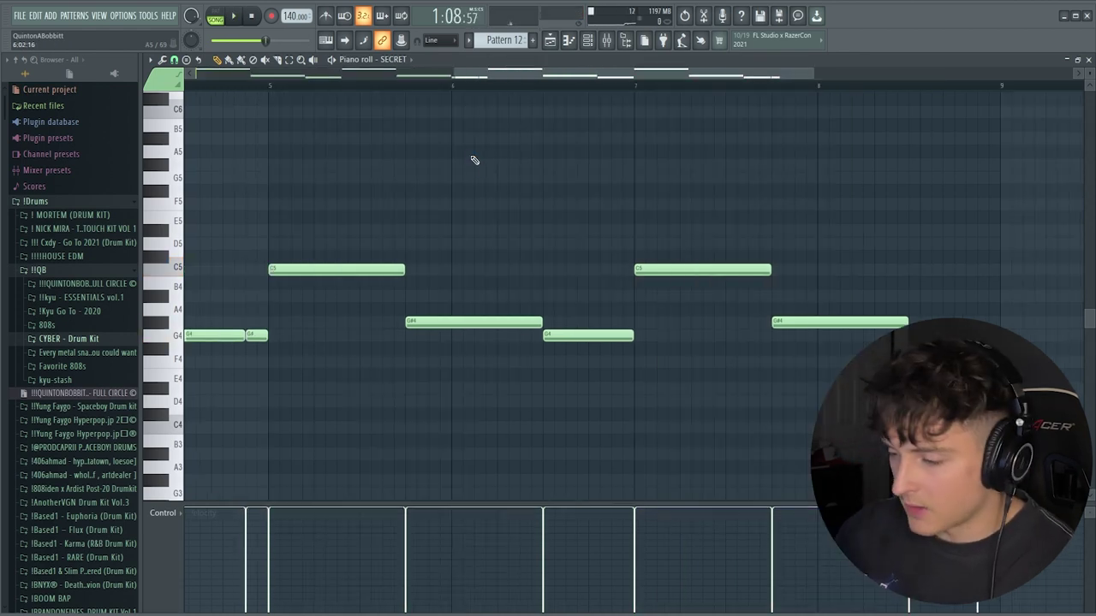
pyautogui.scroll(-3, 474, 160)
pyautogui.hotkey('ctrl', 'z')
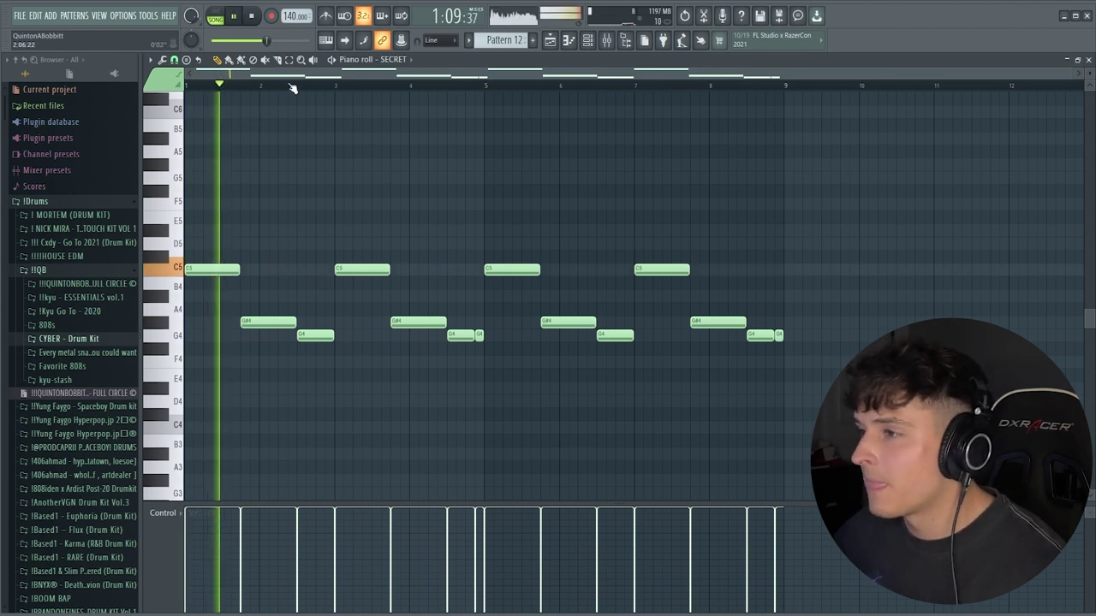
# Move the SECRET channel up the channel rack to sit directly below 808 - ROCKSTAR, and return to the playlist.
pyautogui.click(590, 40)
pyautogui.click(347, 327)
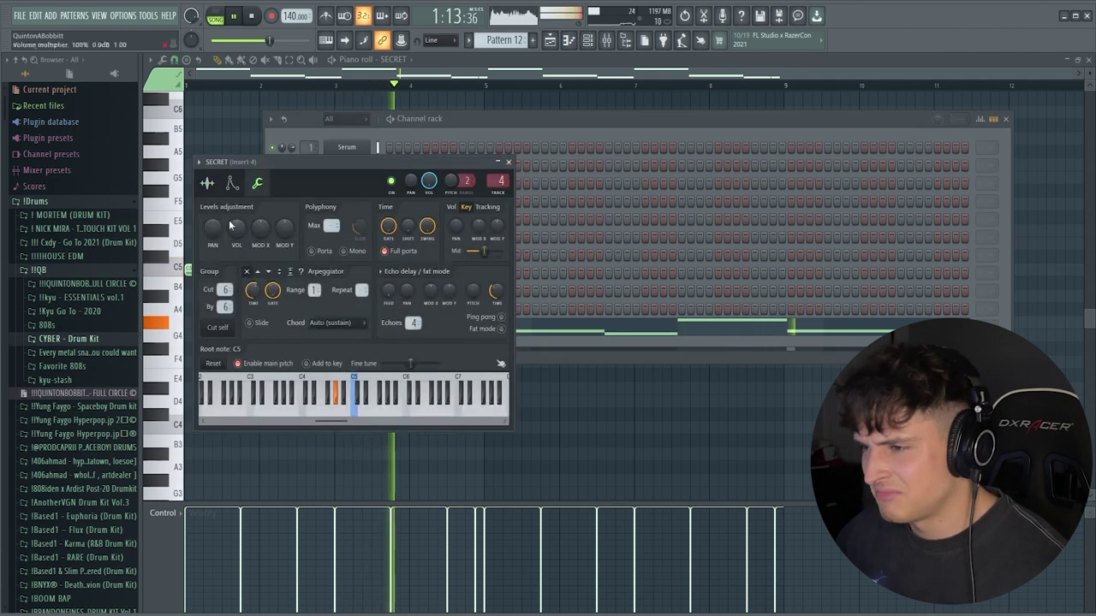
pyautogui.click(508, 162)
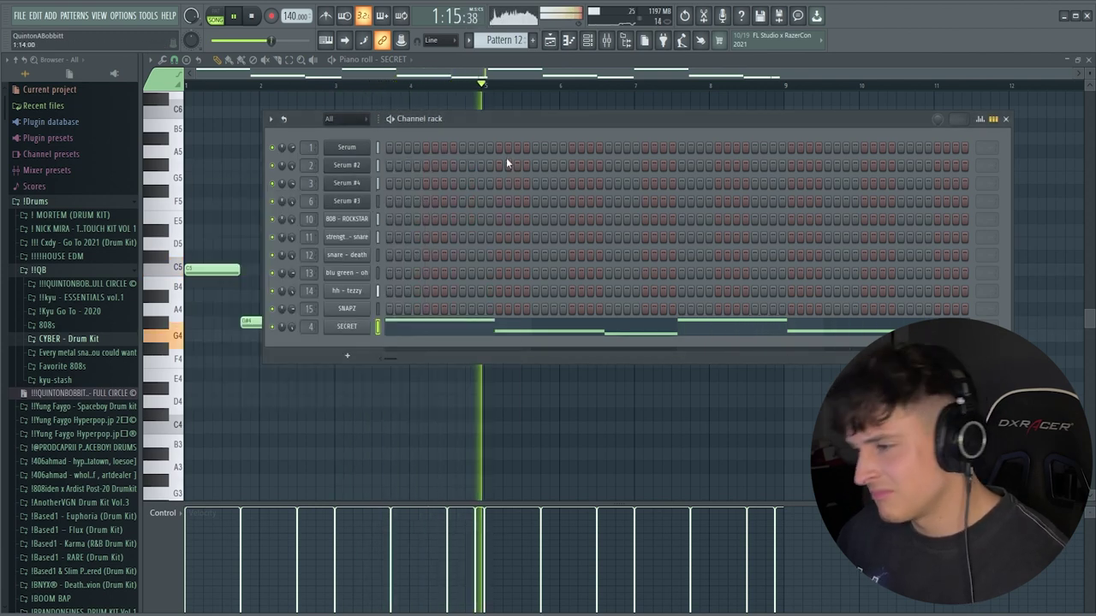
pyautogui.hotkey('alt', 'Up')
pyautogui.hotkey('alt', 'Up')
pyautogui.hotkey('alt', 'Up')
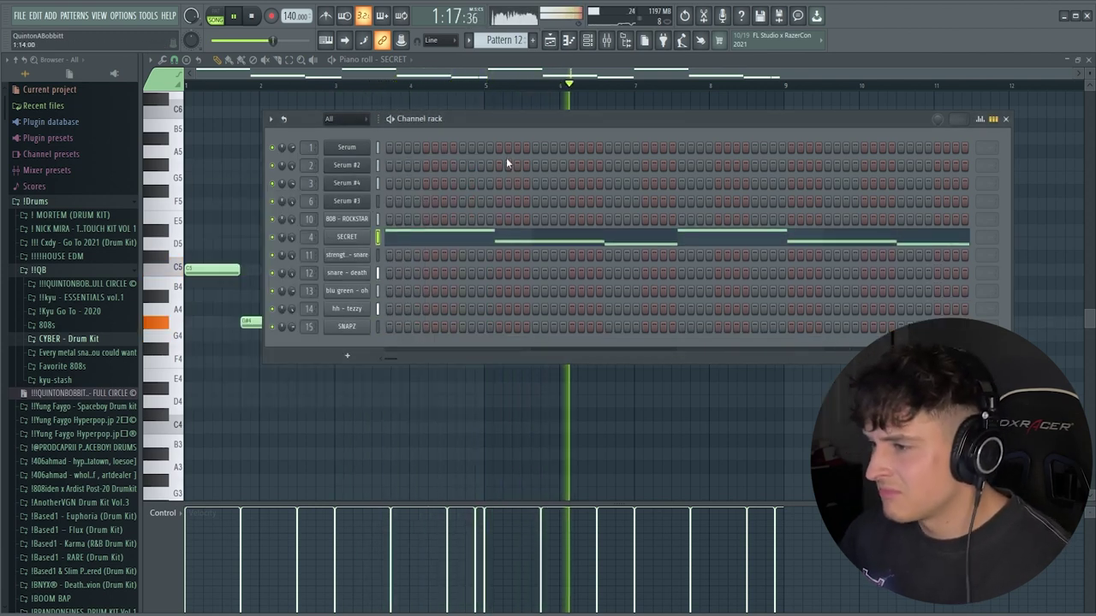
pyautogui.click(550, 41)
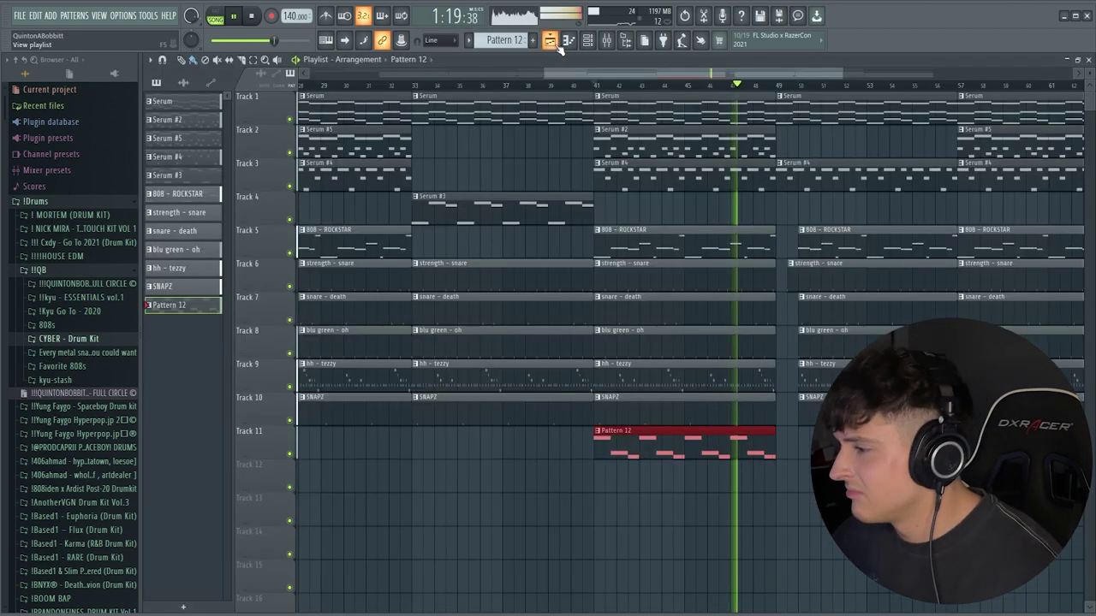
pyautogui.scroll(-3, 555, 92)
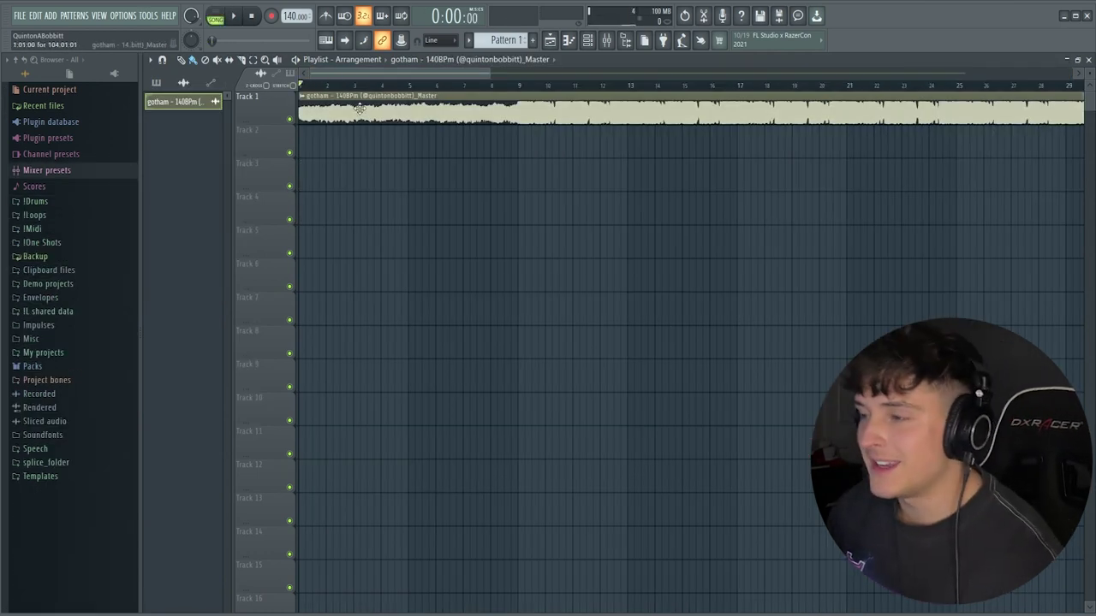
# Lower the channel volume of the gotham - 140BPm master audio clip on Track 1 to about 70%.
pyautogui.doubleClick(360, 109)
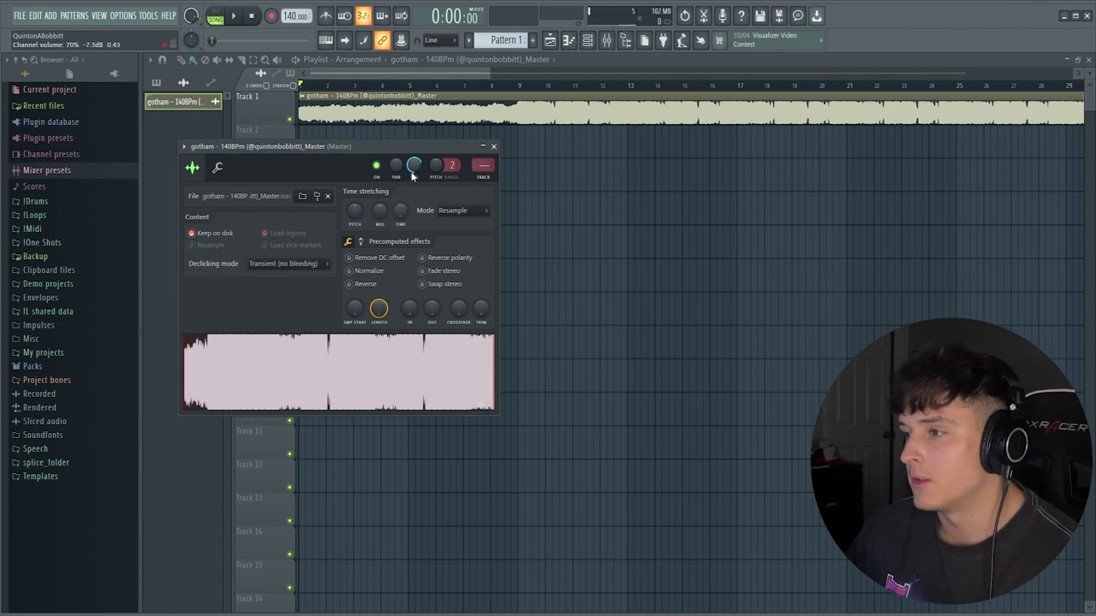
pyautogui.click(494, 147)
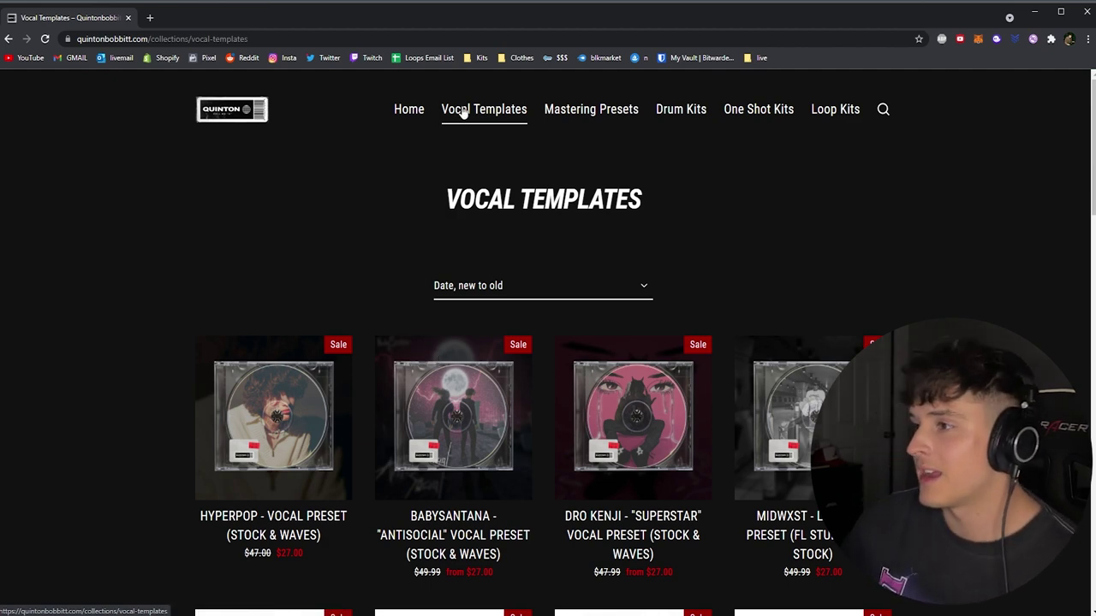
# Switch to the web browser, look through the Vocal Templates collection and view the YEAT - Get Busy Template product page.
pyautogui.scroll(-8, 548, 342)
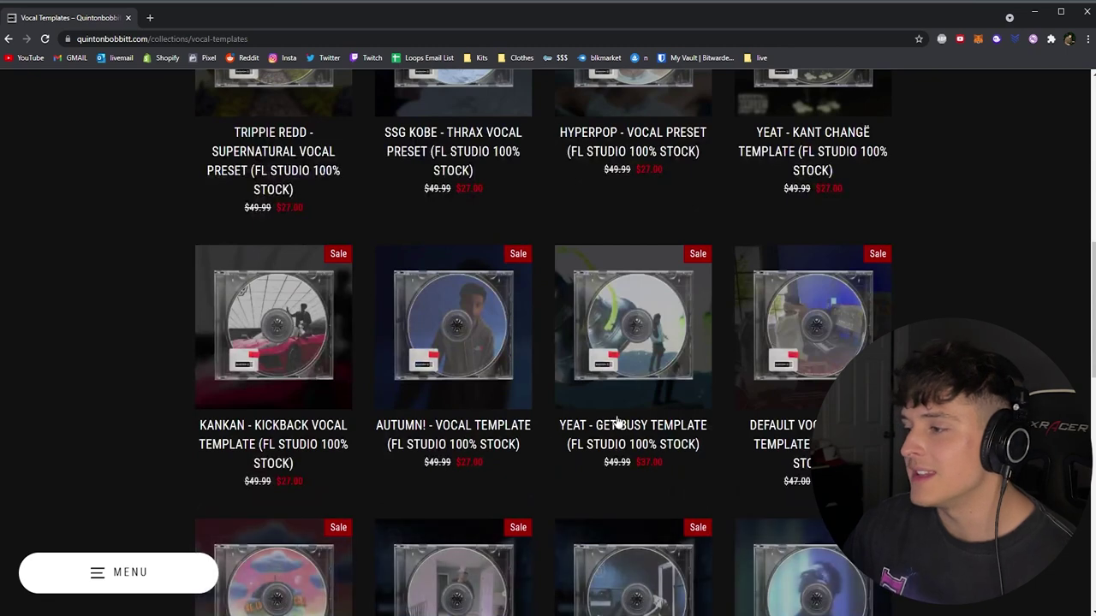
pyautogui.click(632, 444)
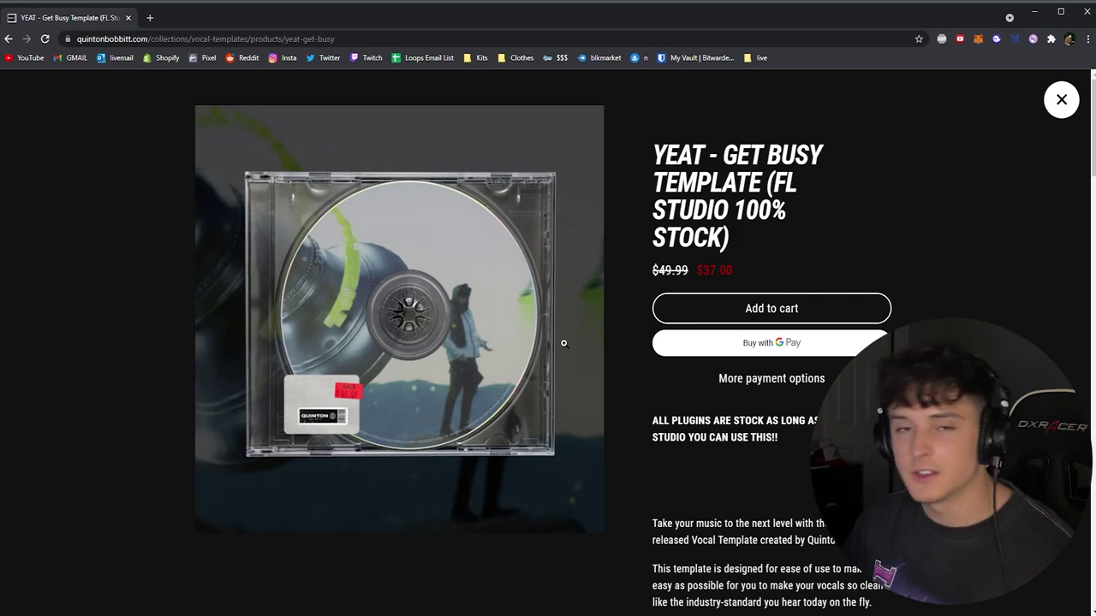
pyautogui.click(1086, 12)
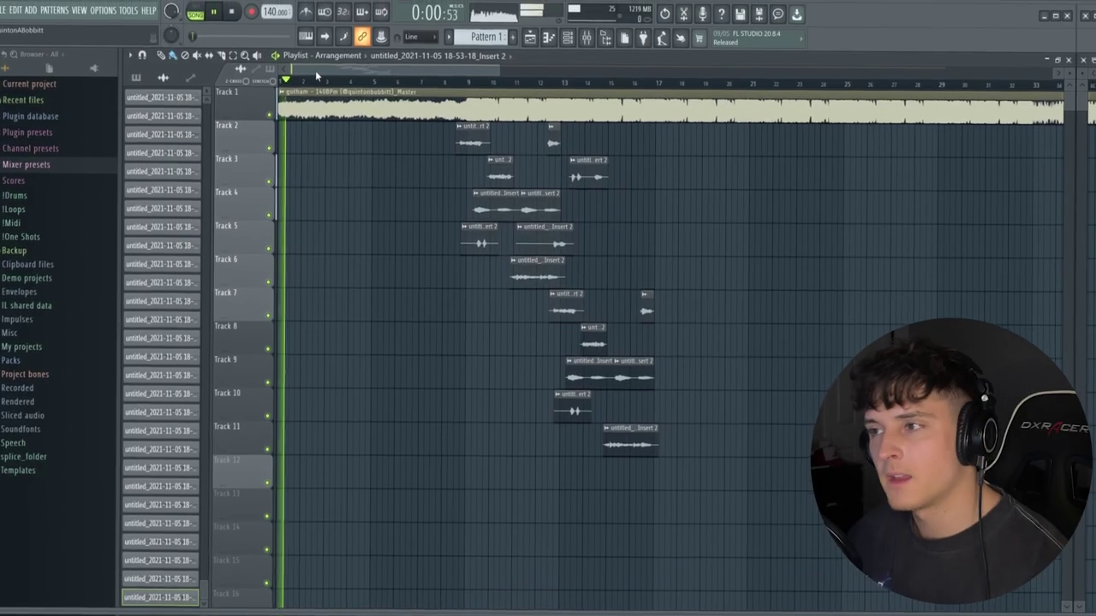
# Review the recorded vocal clips over the gotham beat during playback, following the playlist from the vocal section to the later bars.
pyautogui.scroll(3, 328, 91)
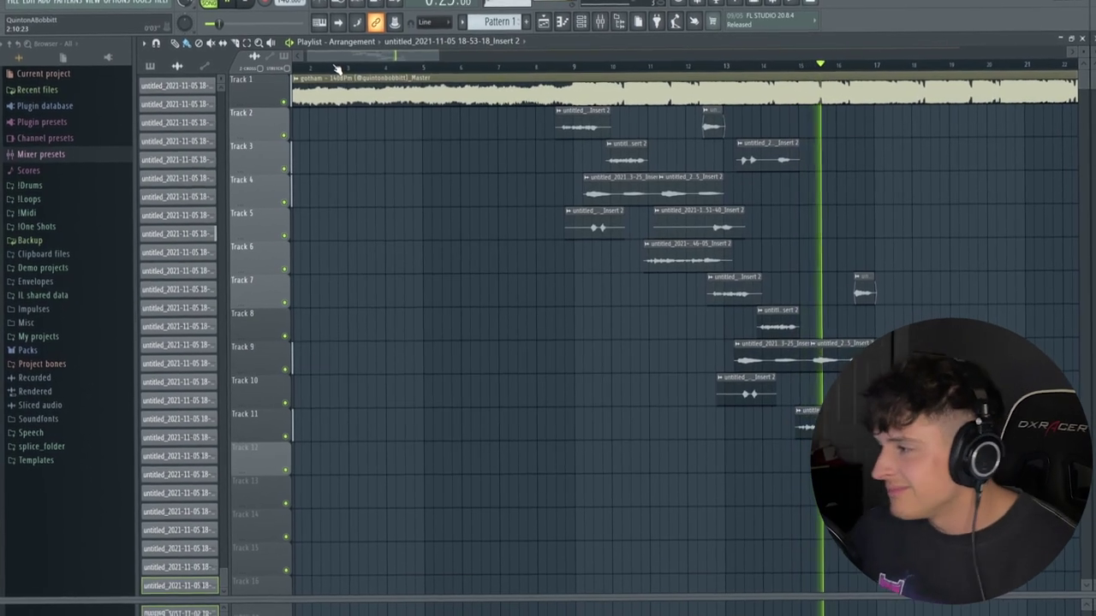
pyautogui.moveTo(395, 58); pyautogui.dragTo(441, 56)
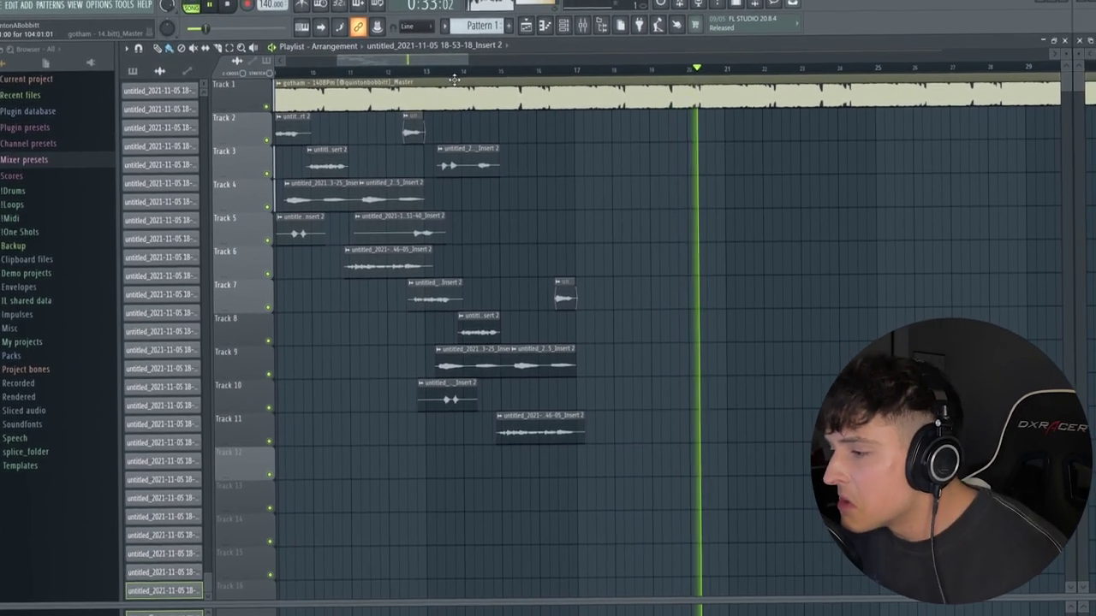
pyautogui.moveTo(452, 64); pyautogui.dragTo(458, 64)
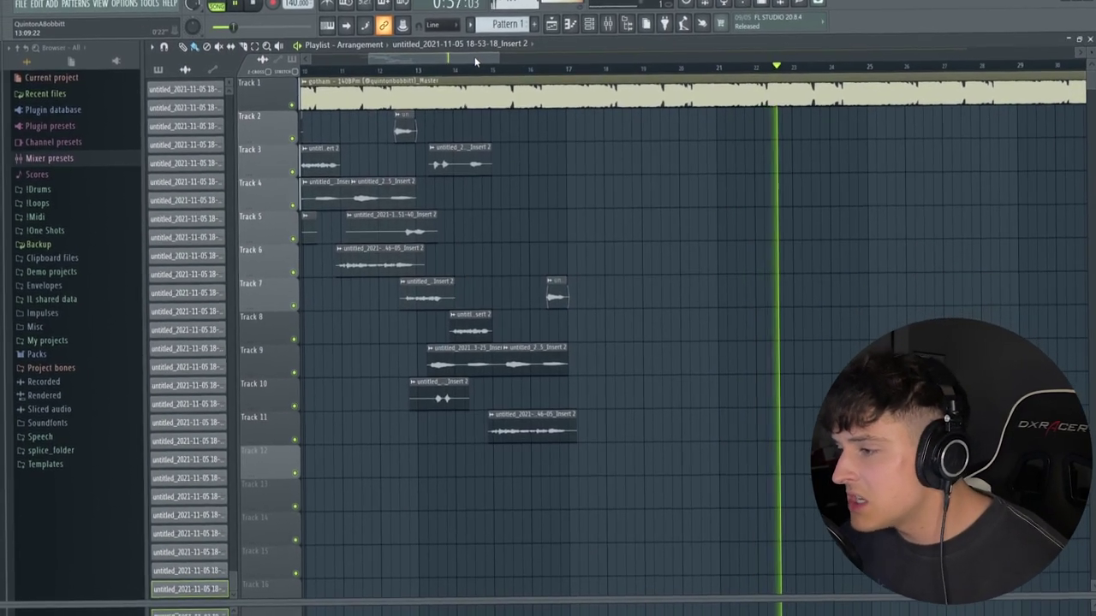
pyautogui.moveTo(462, 64); pyautogui.dragTo(508, 65)
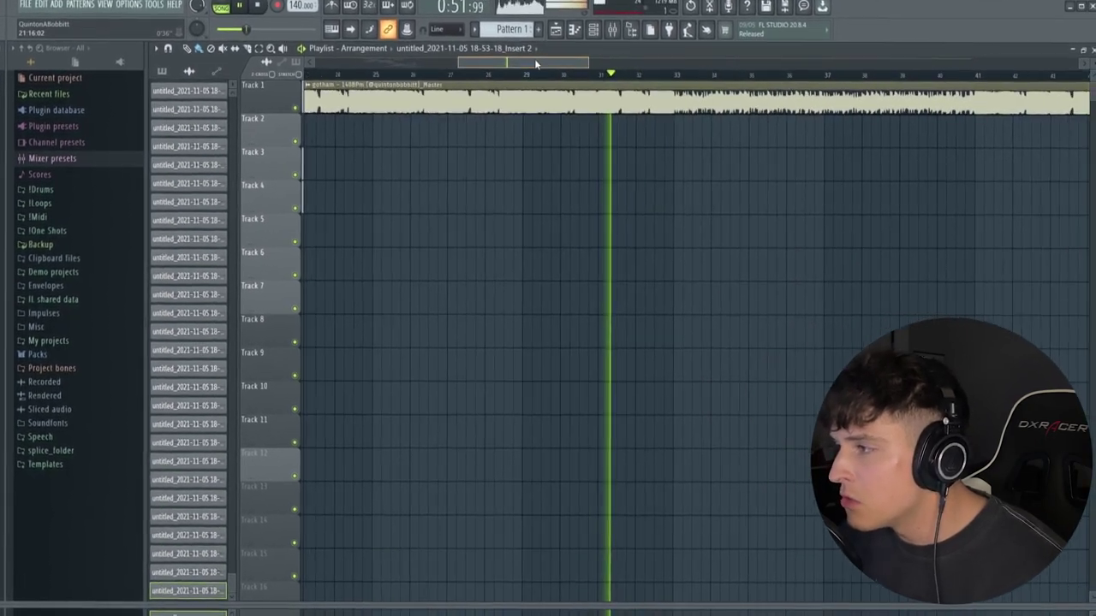
pyautogui.moveTo(536, 63); pyautogui.dragTo(604, 71)
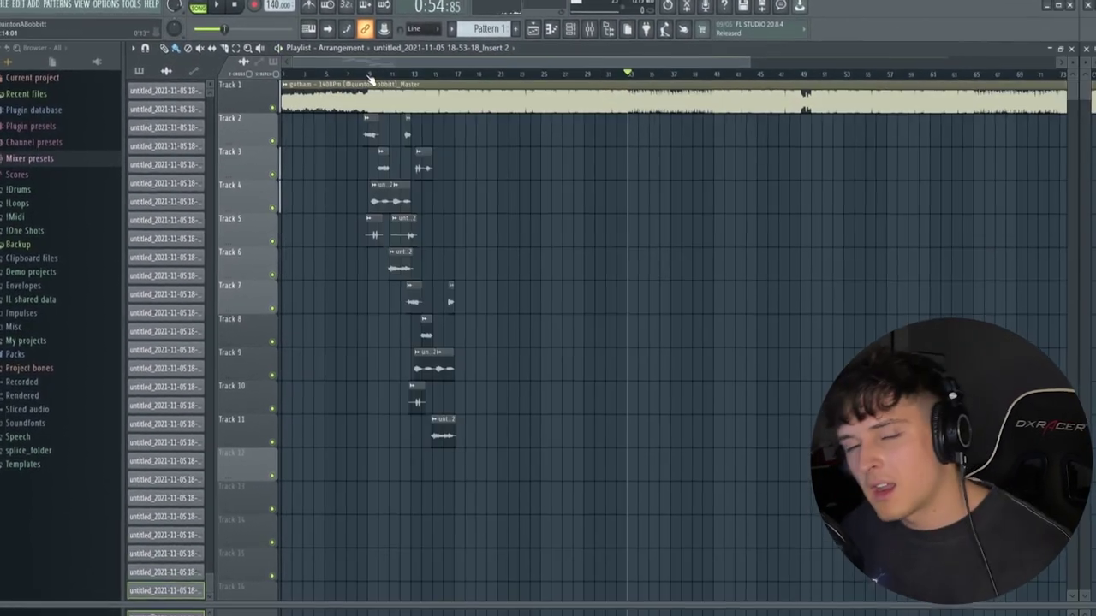